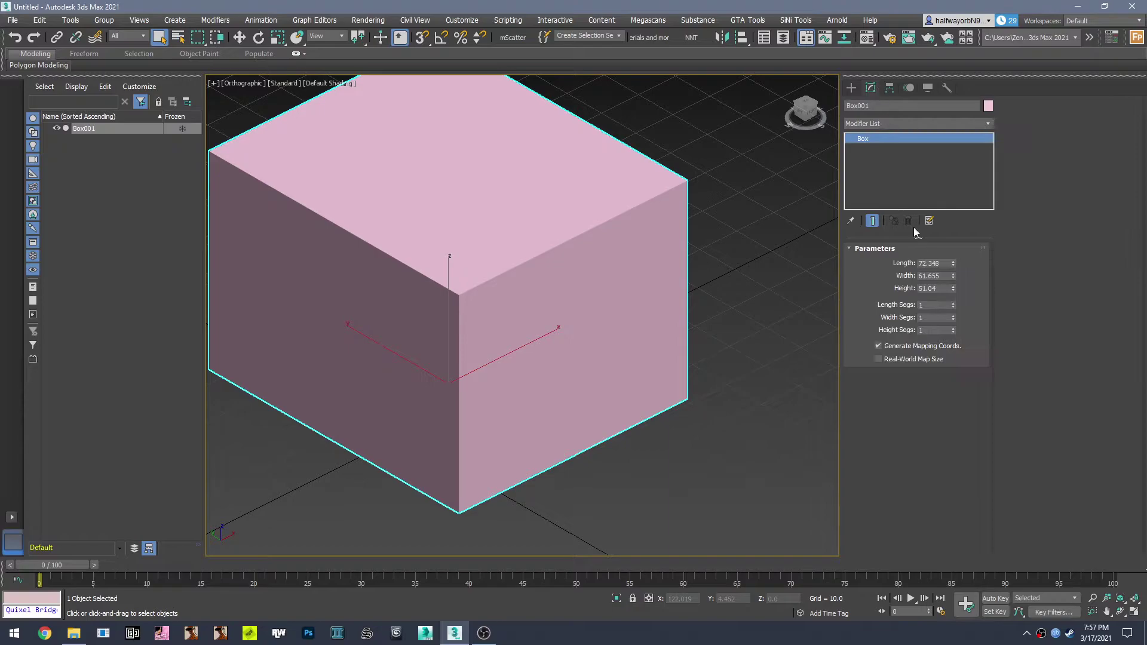
click(719, 386)
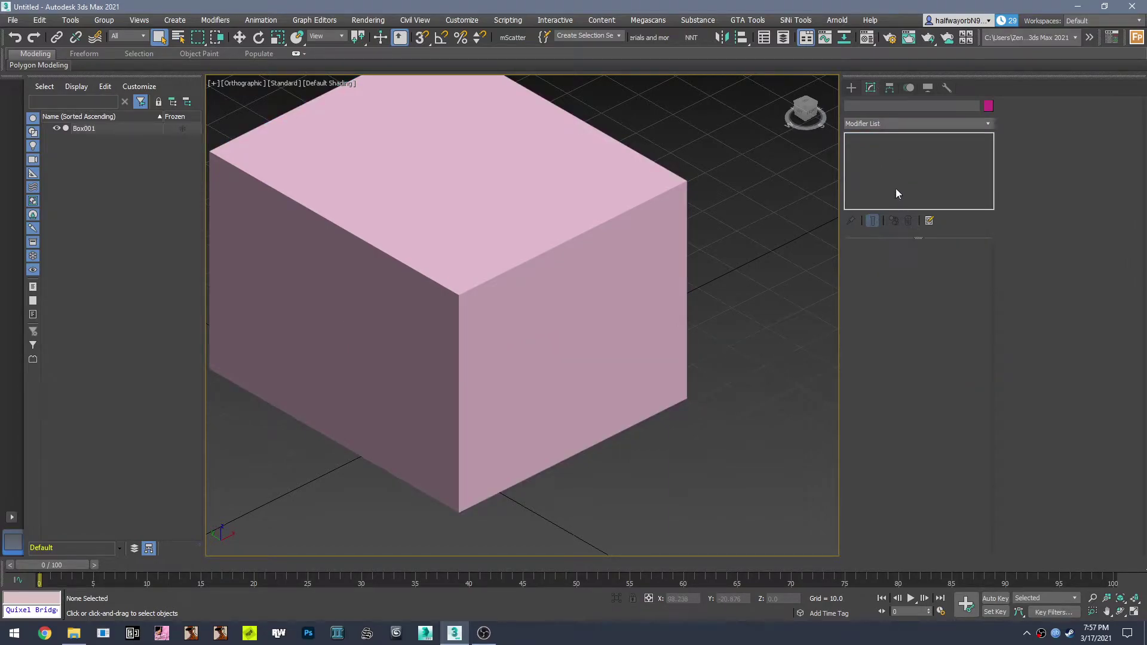
click(665, 280)
right_click(877, 143)
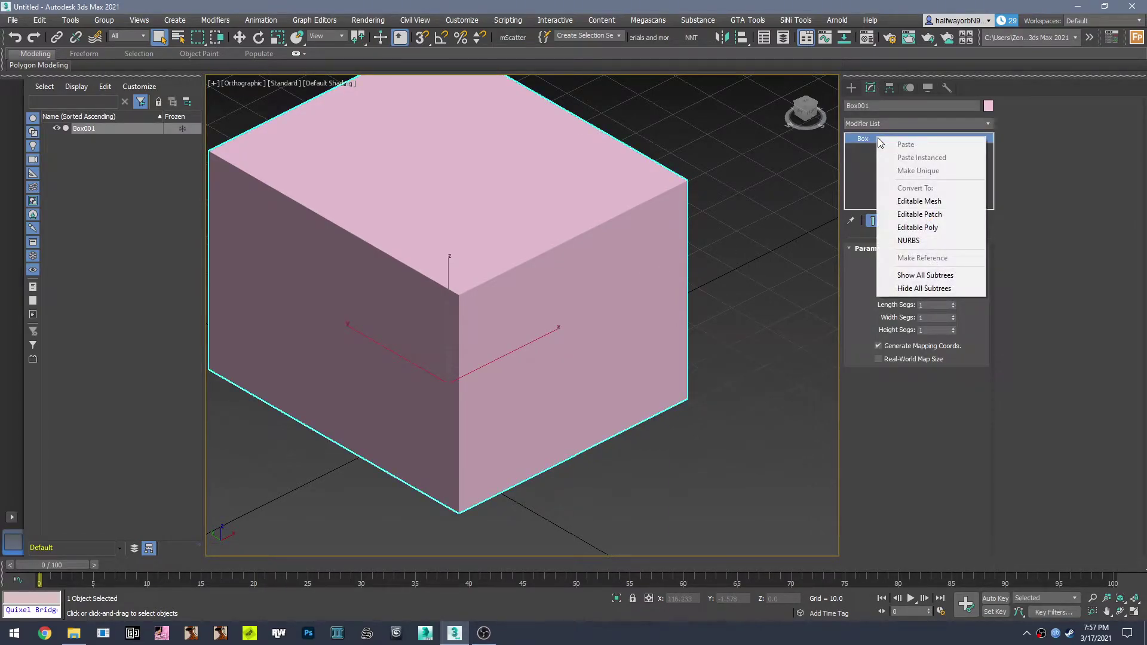
Draw a flat box in front of the pink box, about 96 wide and 14 high, and increase its length to about 76
click(851, 88)
click(899, 164)
drag(801, 358, 425, 553)
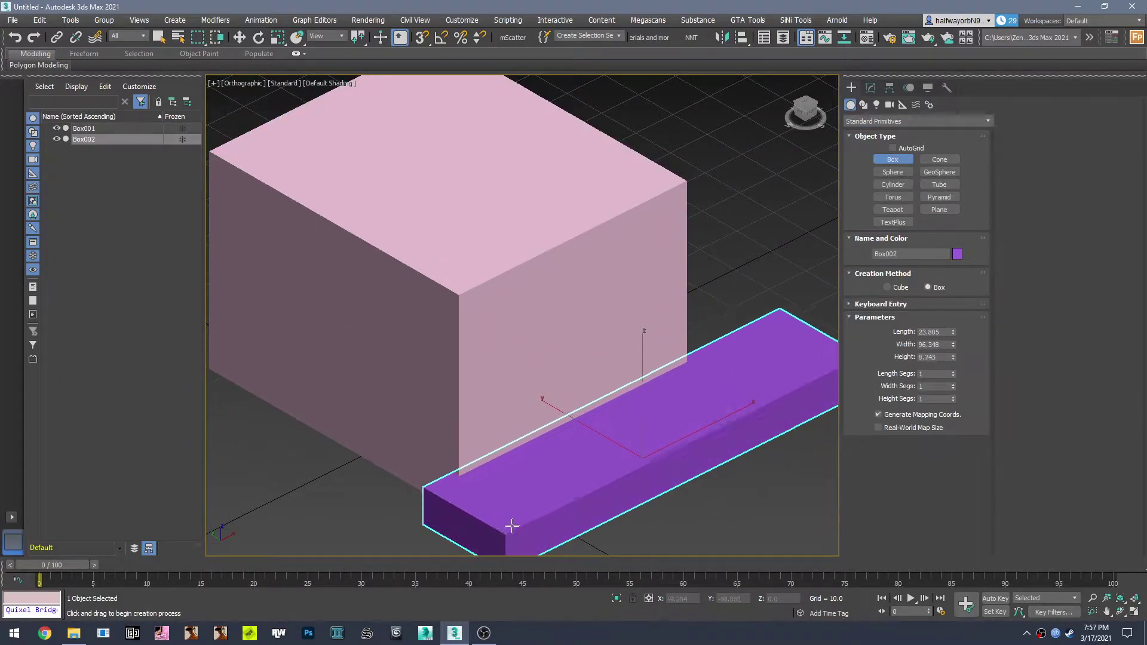
scroll(560, 470, down, 6)
scroll(558, 468, up, 6)
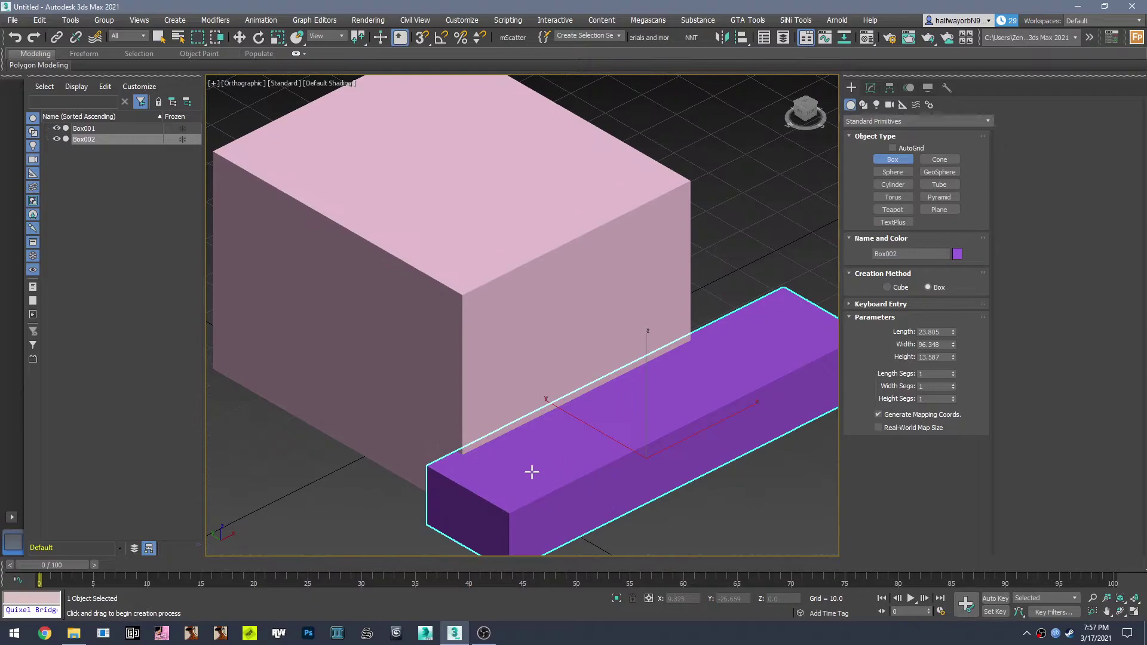
right_click(597, 432)
click(871, 88)
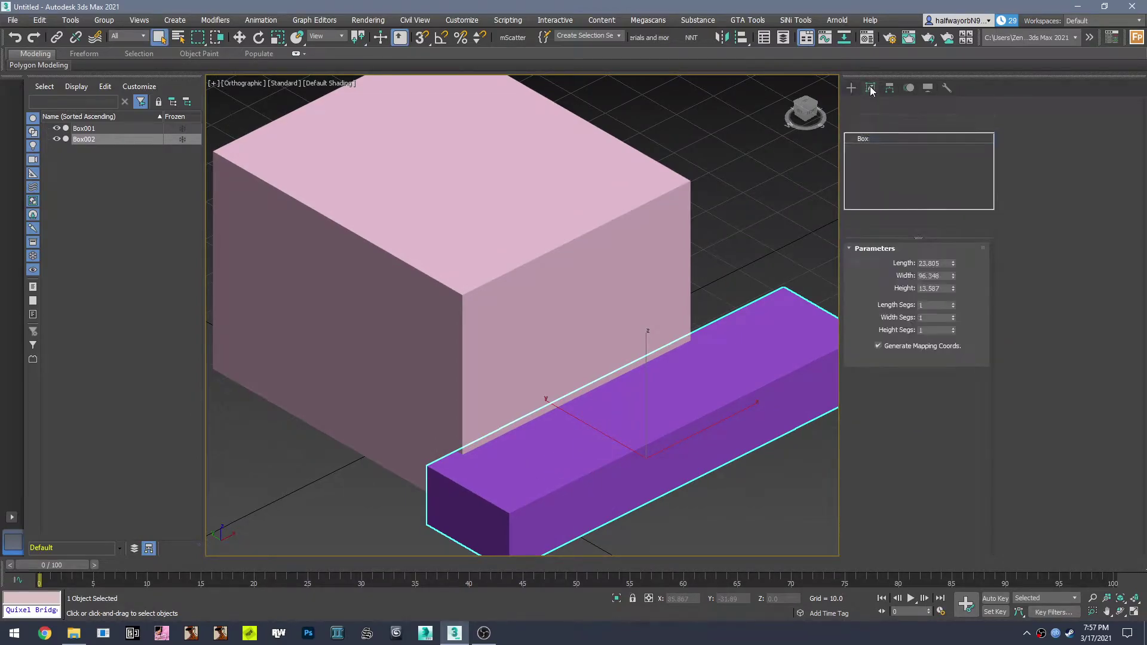
drag(953, 262, 926, 136)
Move the purple box about 29 units along Y so it intersects the base of the pink box and sticks out along two sides
click(239, 37)
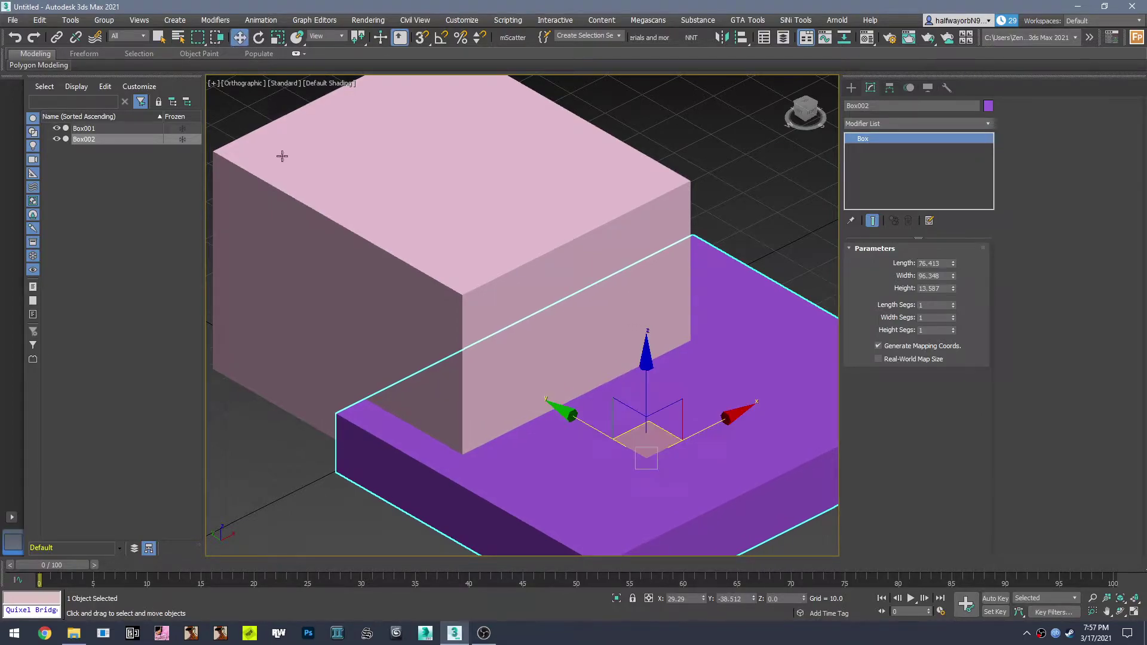
scroll(497, 350, down, 3)
drag(496, 350, 468, 333)
alt+middle_drag(468, 333, 545, 417)
scroll(545, 417, up, 5)
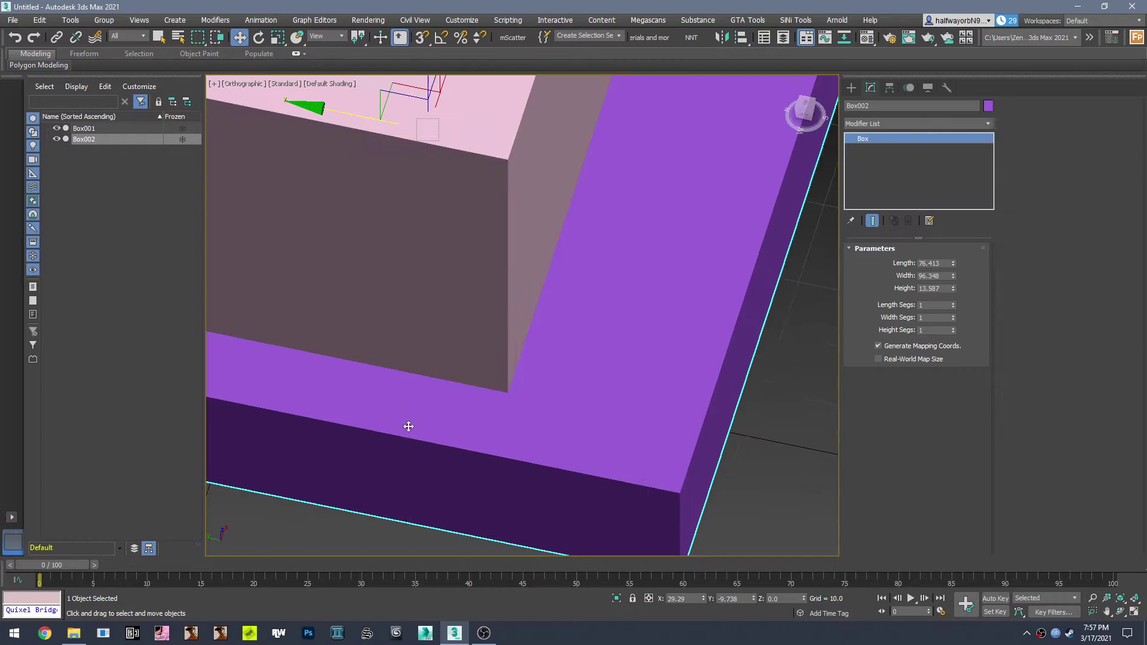
scroll(550, 375, down, 2)
mouse_move(550, 375)
alt+middle_down()
mouse_move(560, 333)
mouse_move(555, 365)
alt+middle_up()
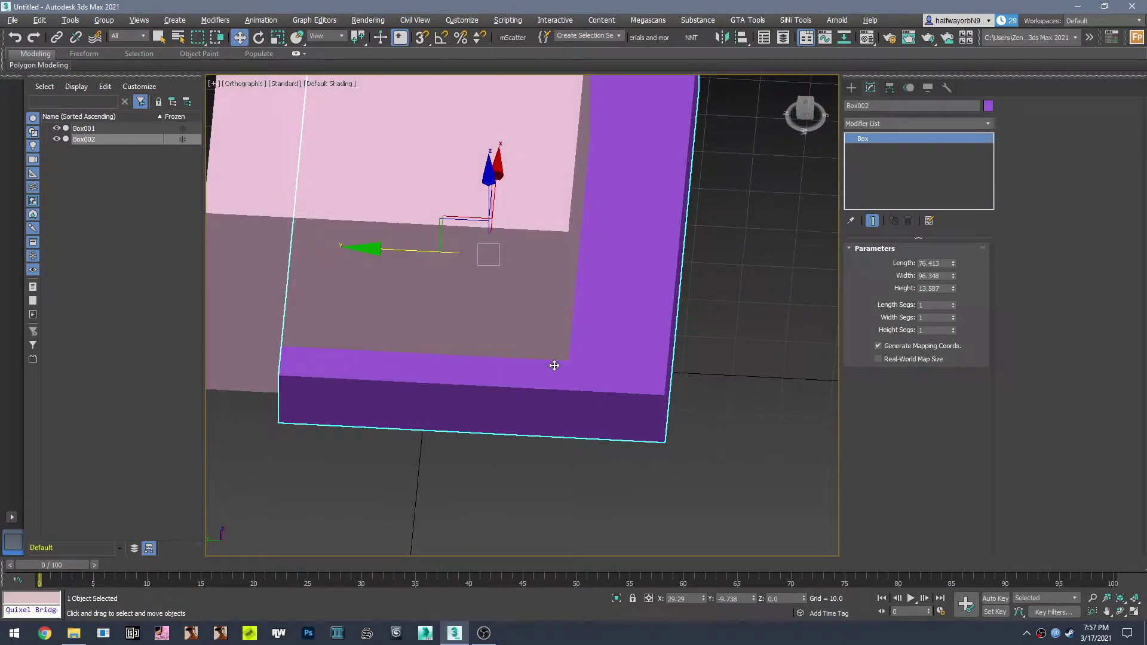
Clone the purple box in place as an instance and convert the clone to an Editable Poly
right_click(629, 351)
click(658, 422)
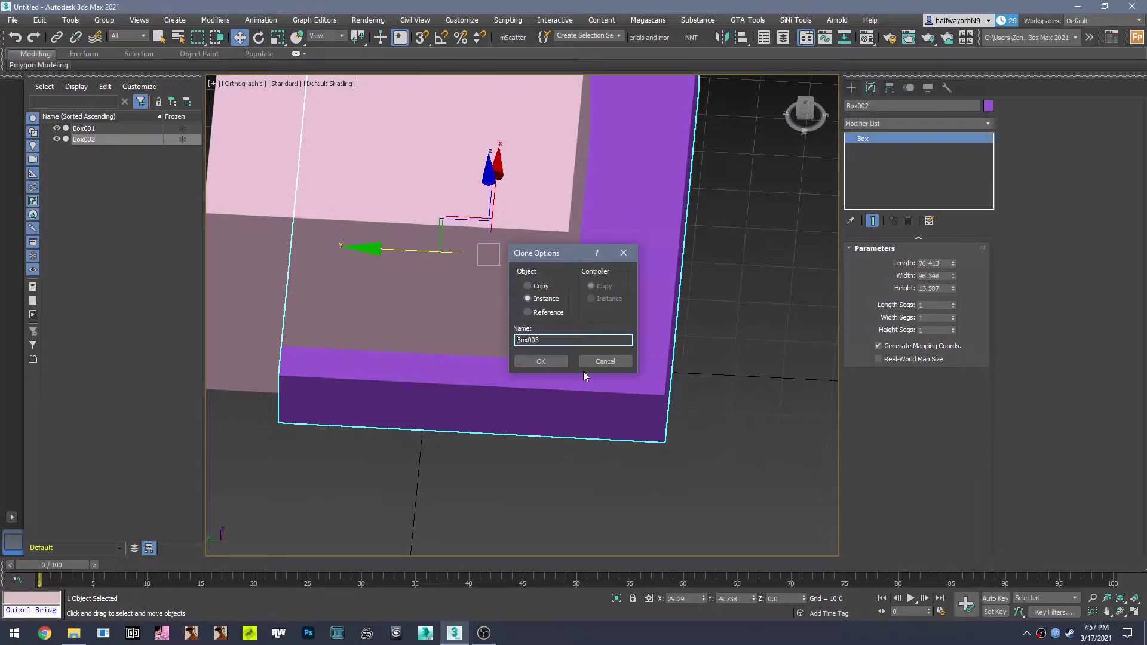
click(541, 361)
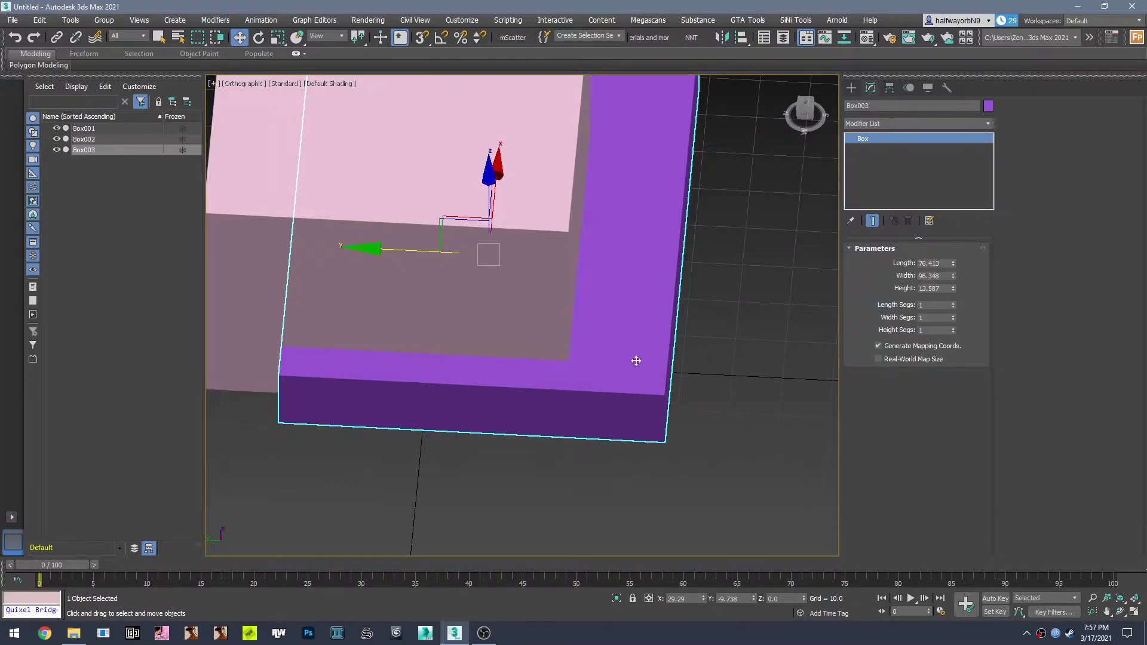
right_click(880, 138)
click(910, 225)
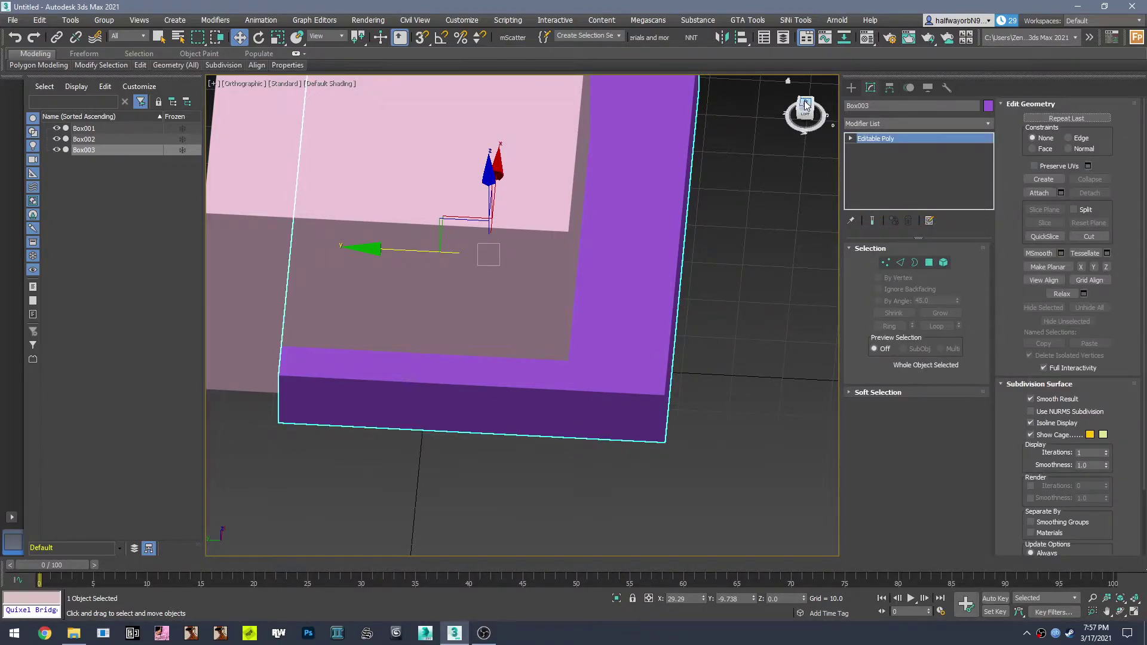
View the scene from above and add a Slice modifier to the cloned box
click(804, 101)
click(891, 123)
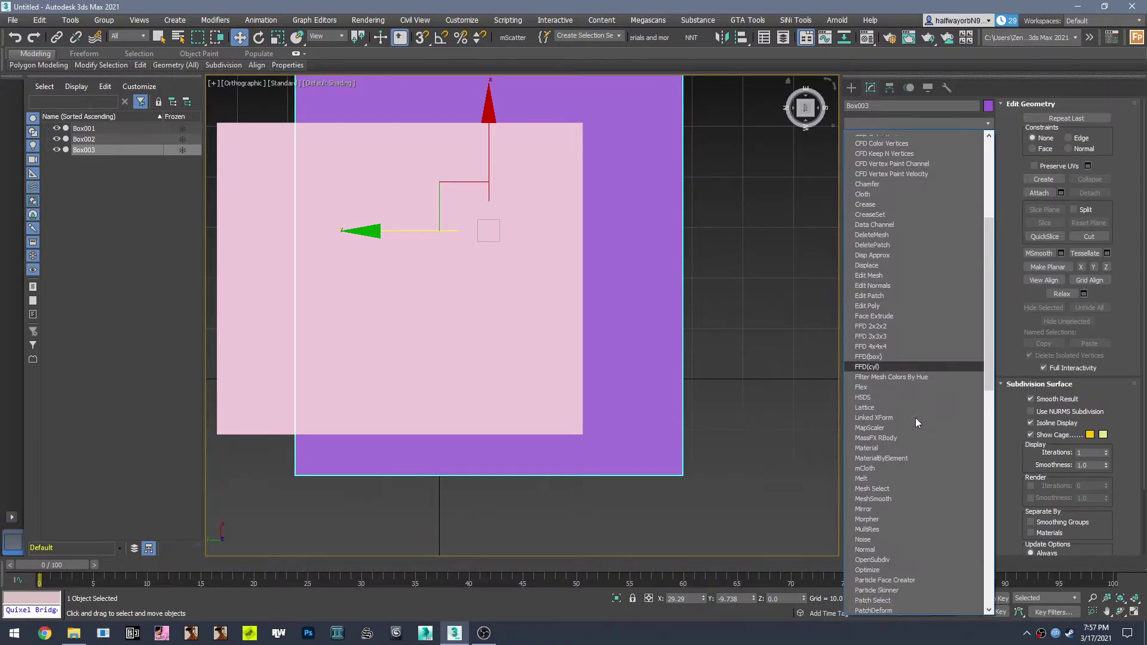
scroll(918, 396, down, 15)
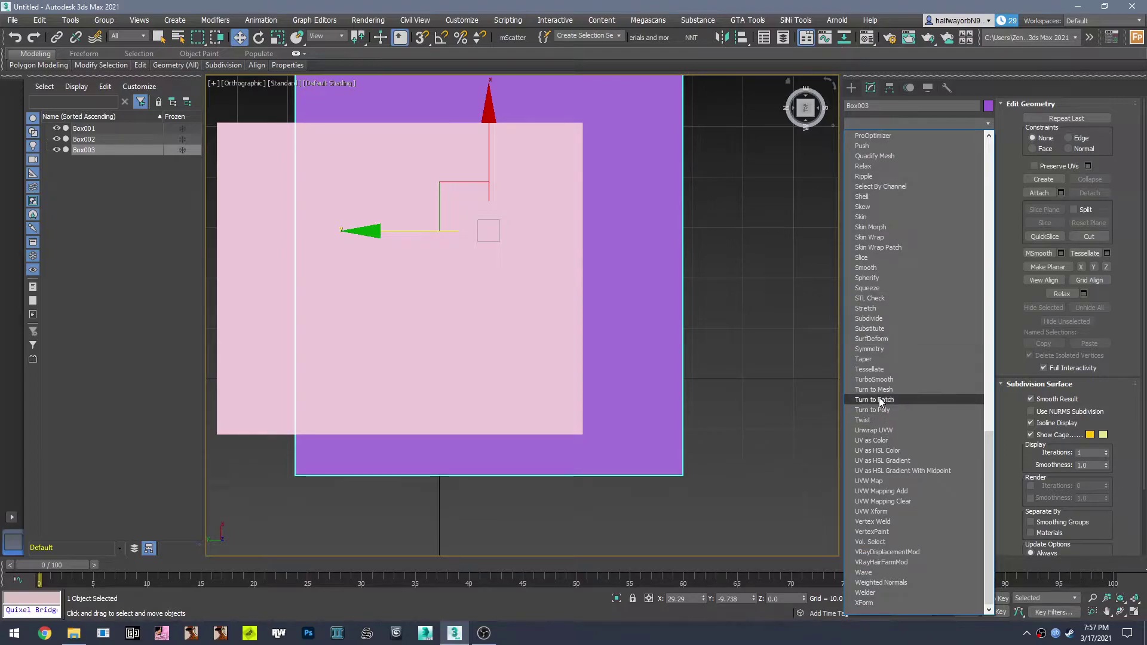
click(873, 258)
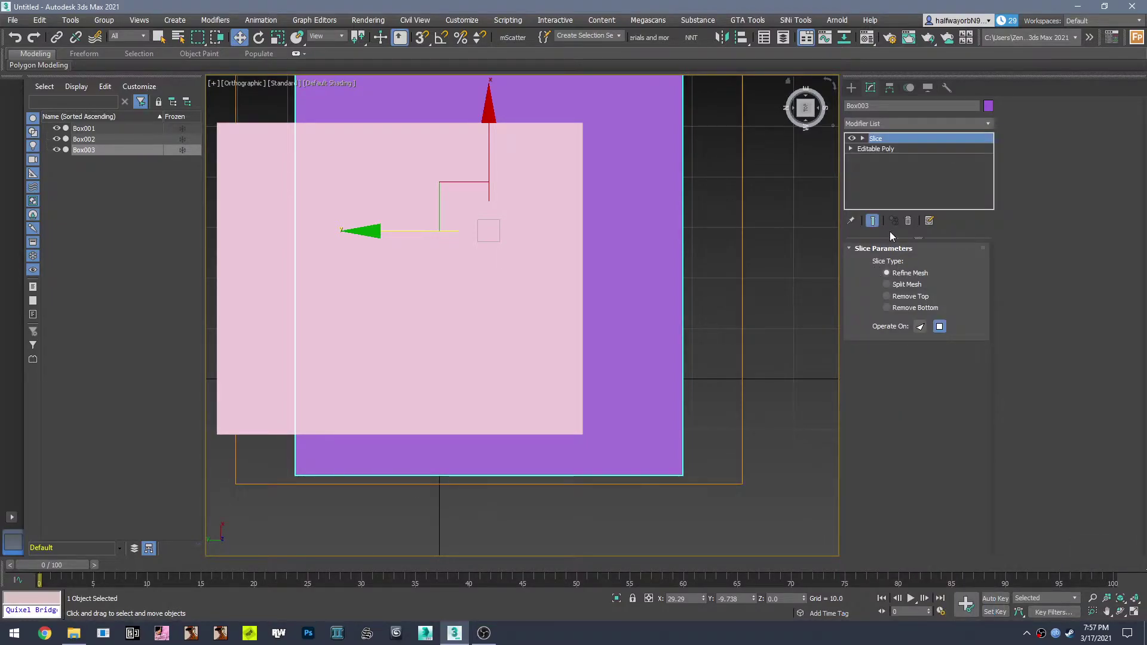
Rotate the slice plane 90° about Y with angle snap and move it about -42 units along X, just past the pink box's edge
click(863, 138)
click(904, 151)
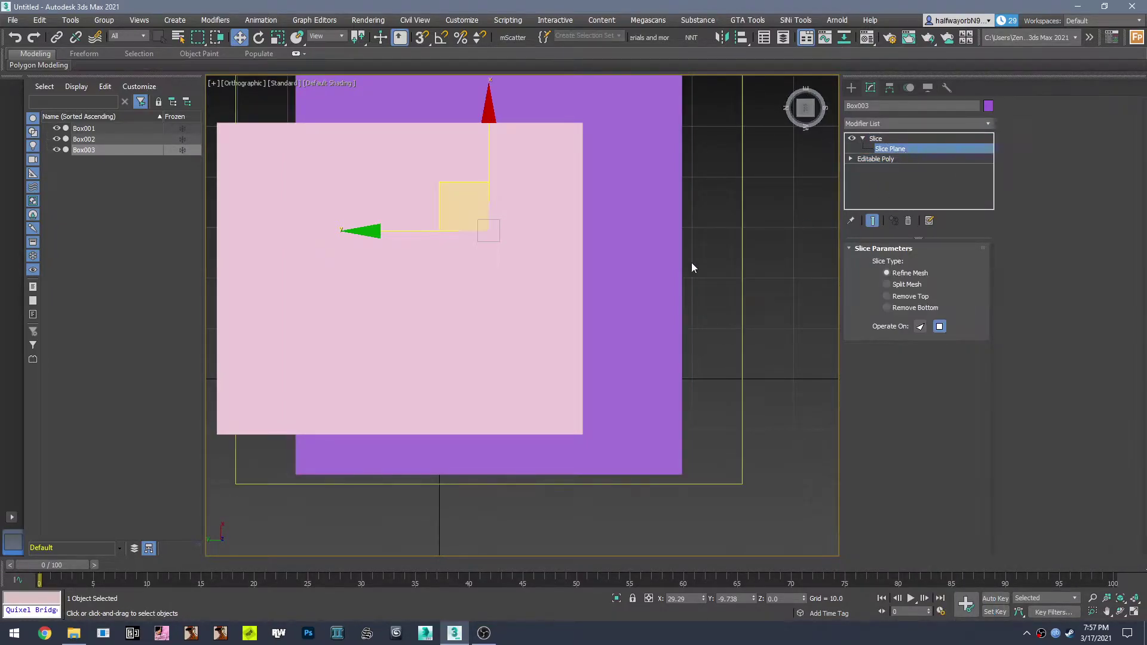
scroll(635, 268, down, 4)
click(259, 37)
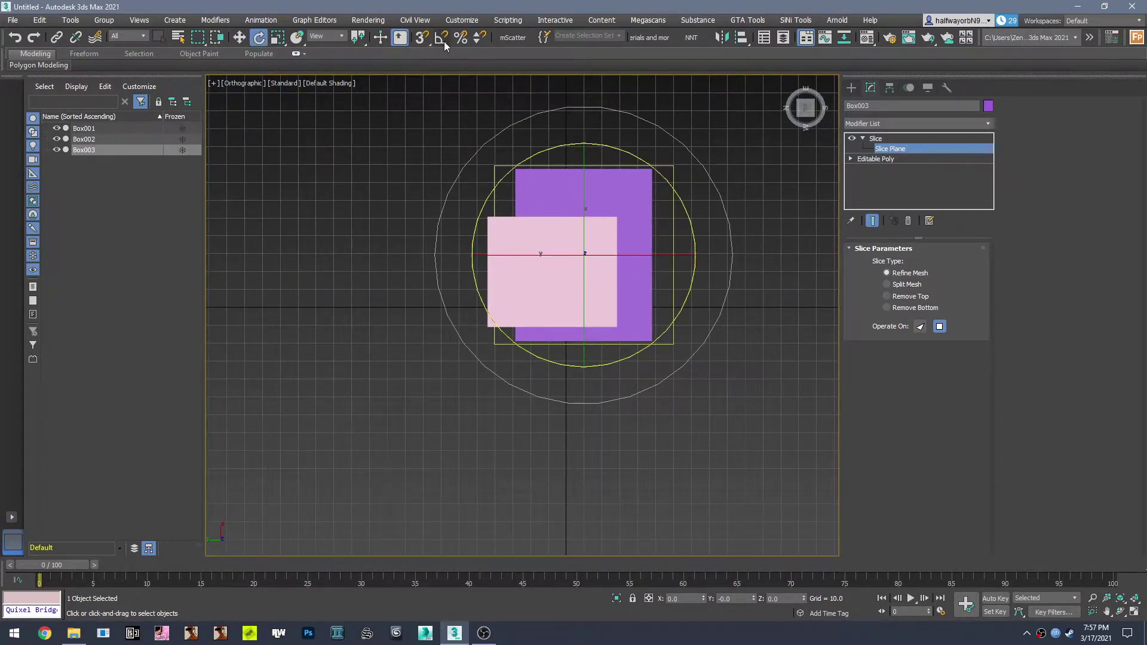
drag(583, 191, 579, 241)
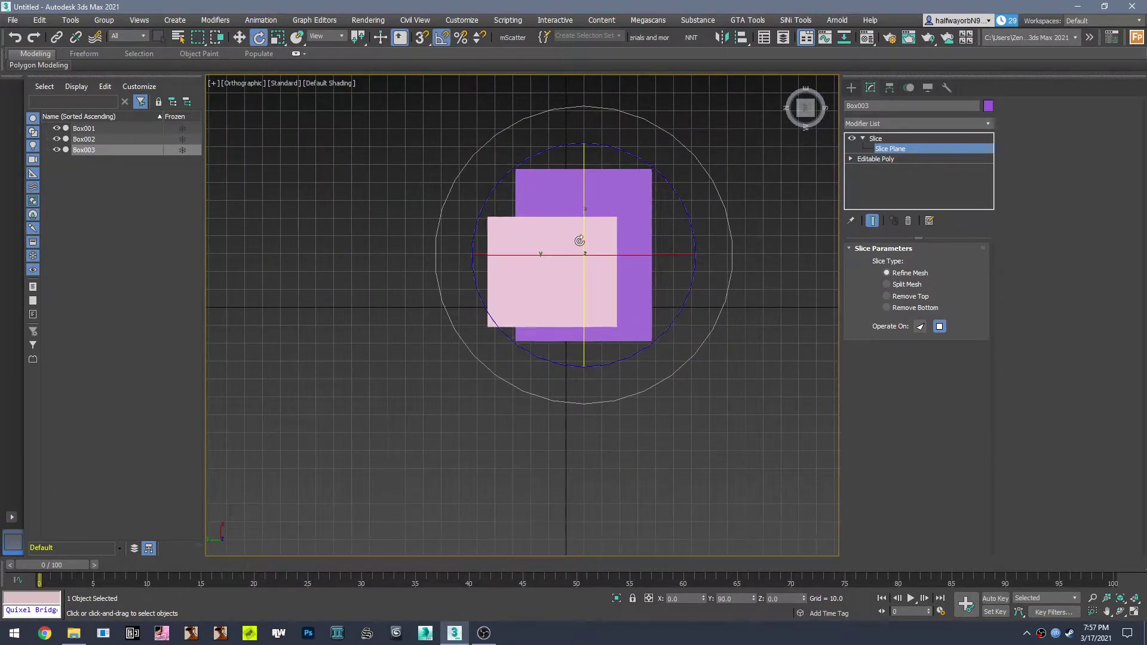
click(244, 37)
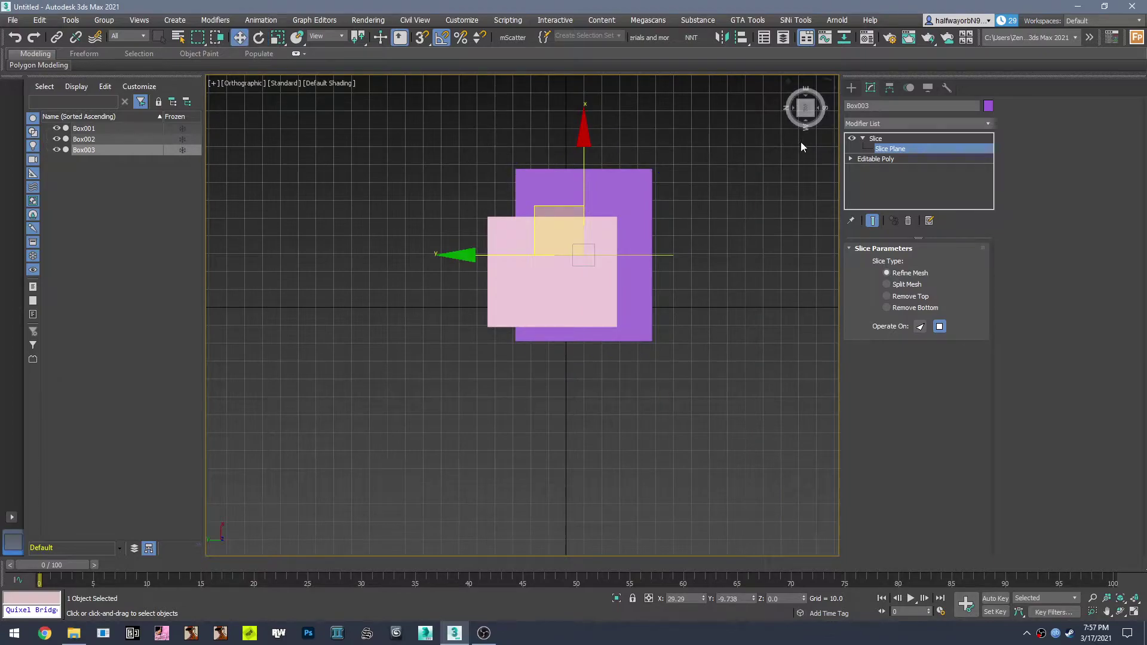
drag(586, 153, 600, 229)
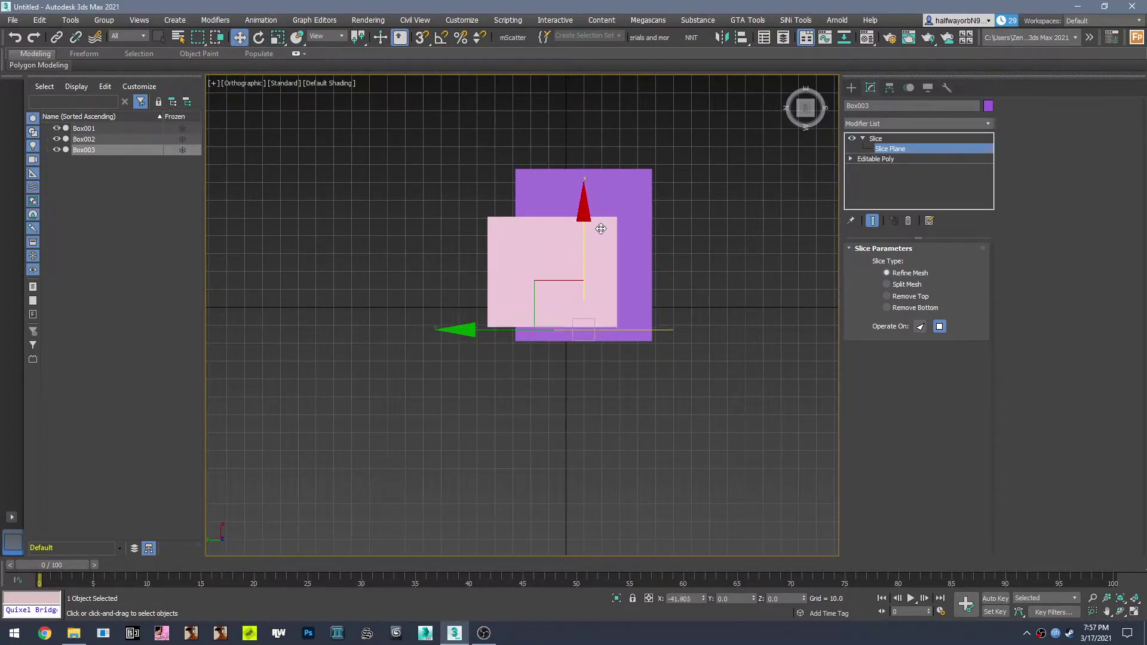
Shift the slice plane about 2 units farther from the pink box along X in the top view
alt+middle_drag(597, 257, 554, 223)
scroll(587, 267, up, 8)
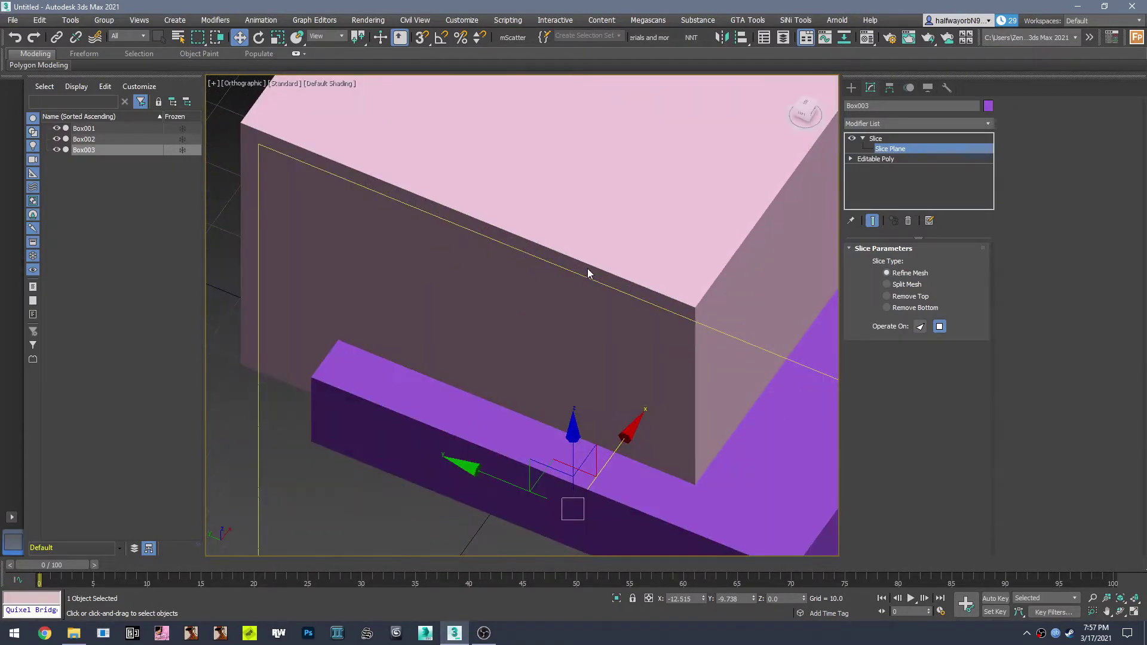
scroll(586, 272, down, 5)
click(895, 140)
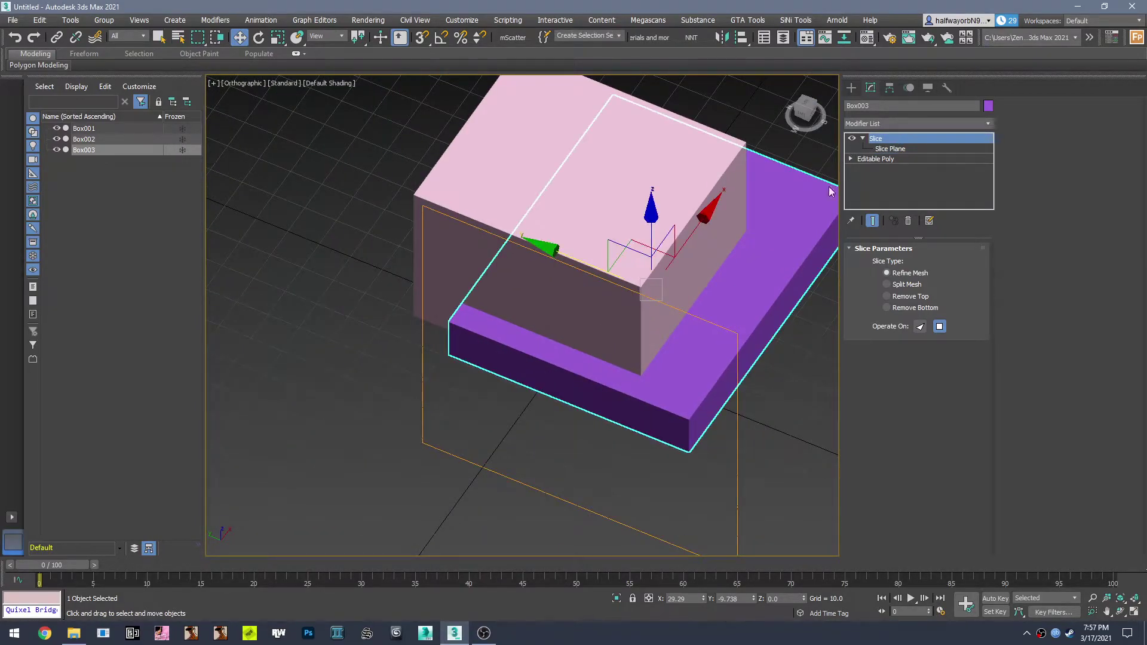
click(883, 150)
scroll(663, 295, up, 2)
alt+middle_drag(663, 296, 673, 326)
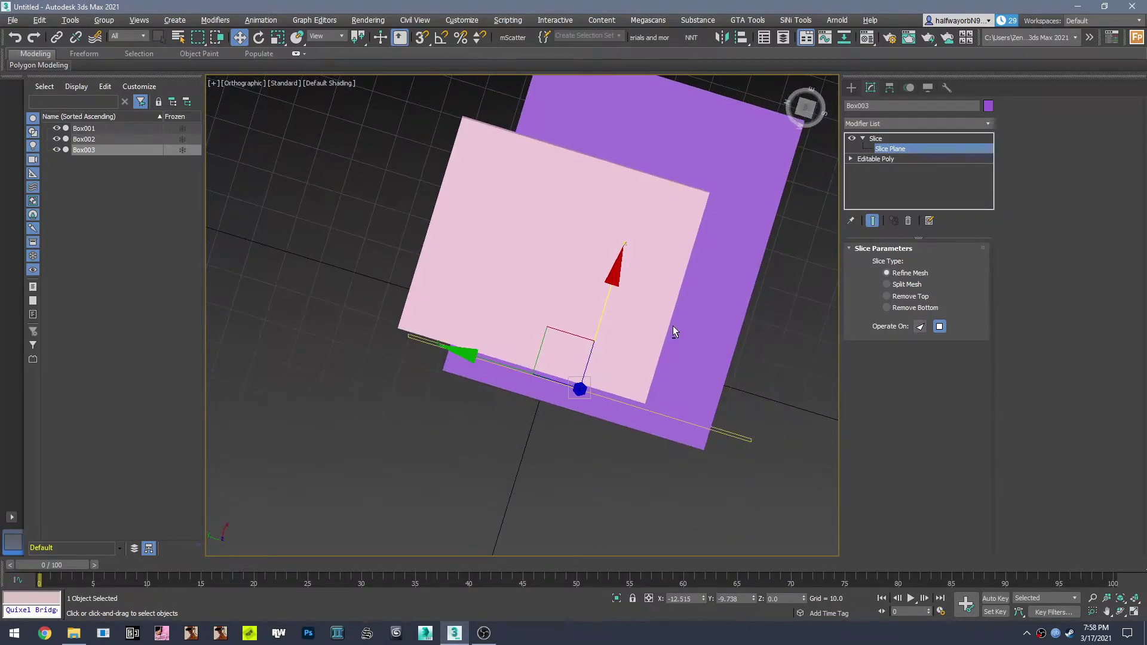
click(805, 109)
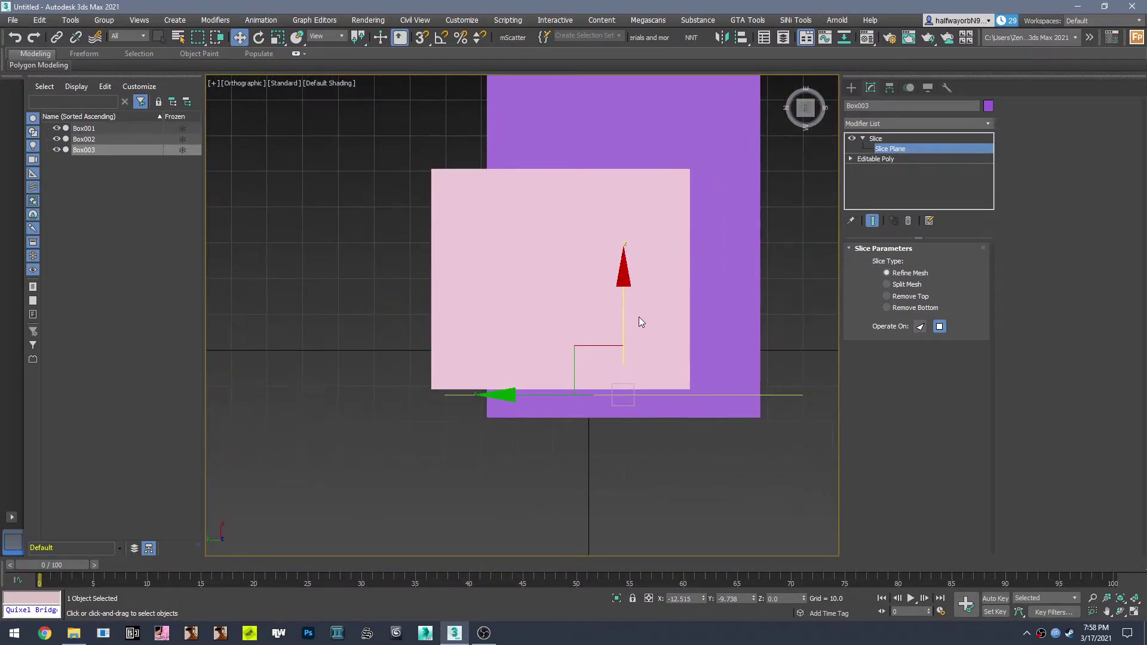
drag(625, 307, 641, 313)
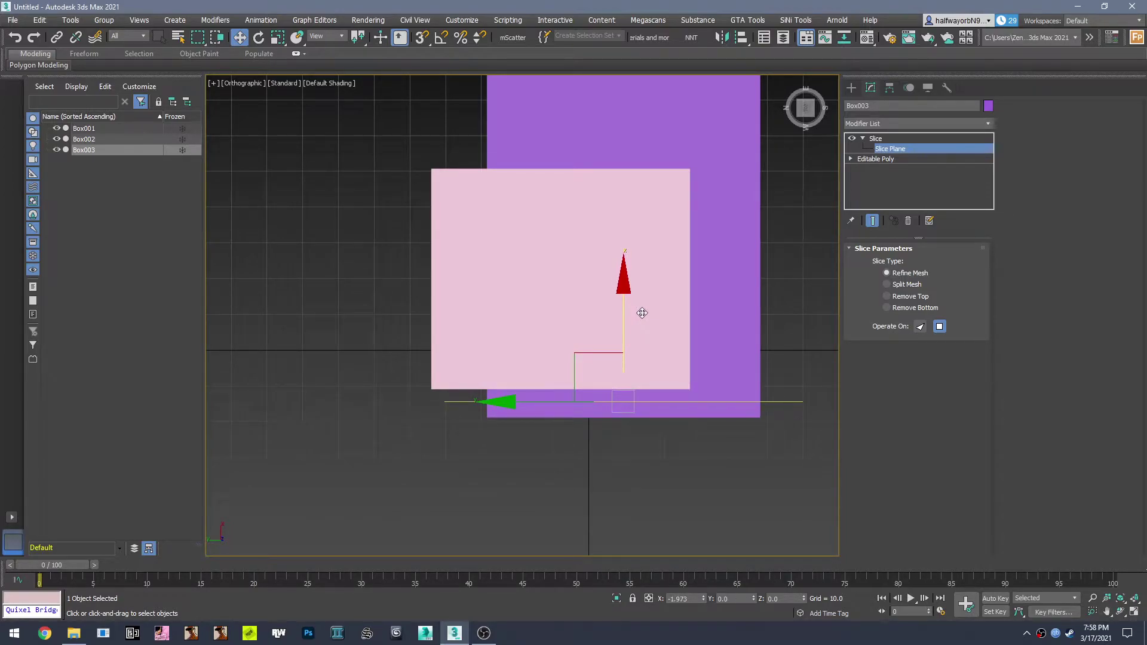
Turn on Edged Faces display in the viewport and orbit around the slice line
alt+middle_drag(639, 307, 625, 288)
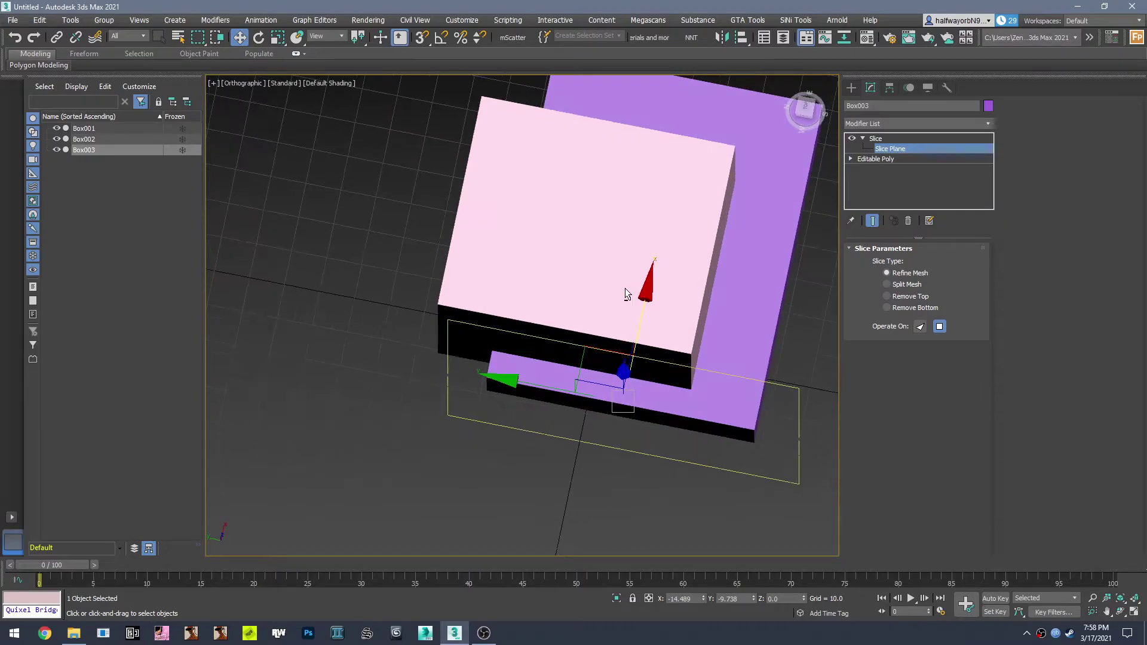
click(317, 82)
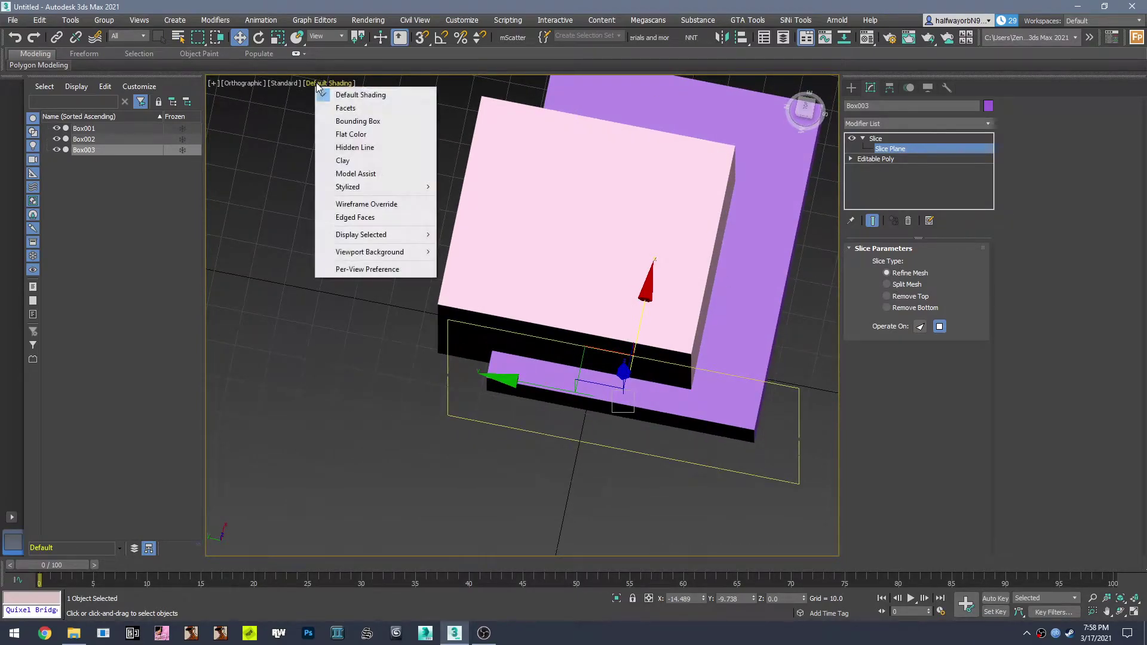
click(353, 215)
alt+middle_drag(545, 298, 545, 304)
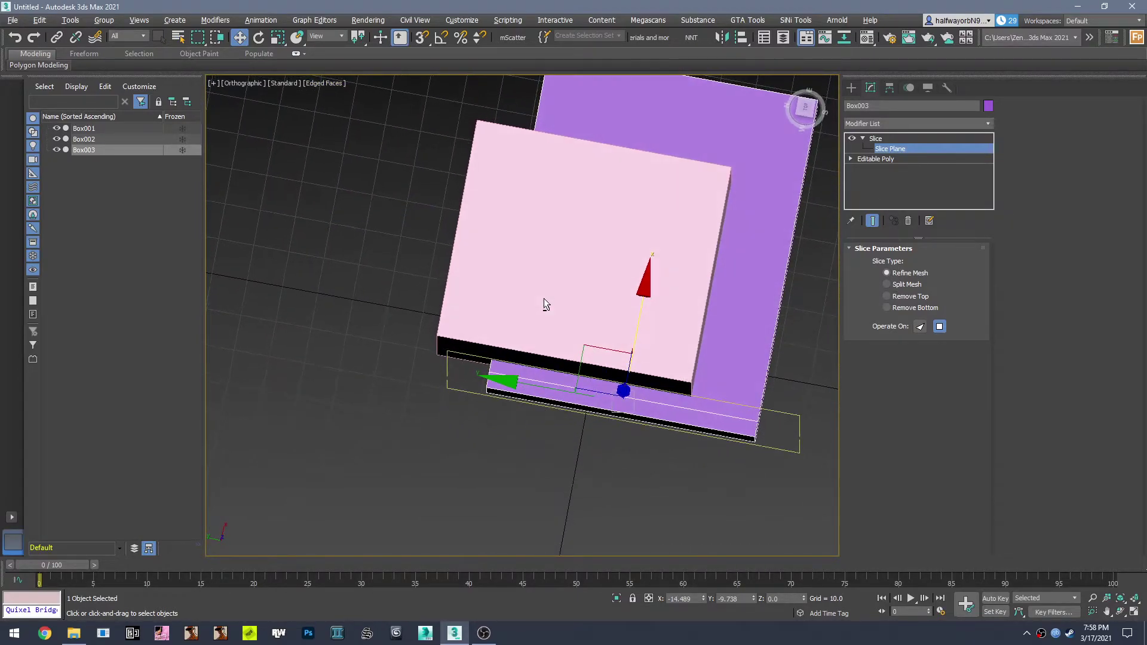
Set the slice type to Remove Bottom and paste a copy of the Slice modifier onto the cloned box's stack
click(904, 297)
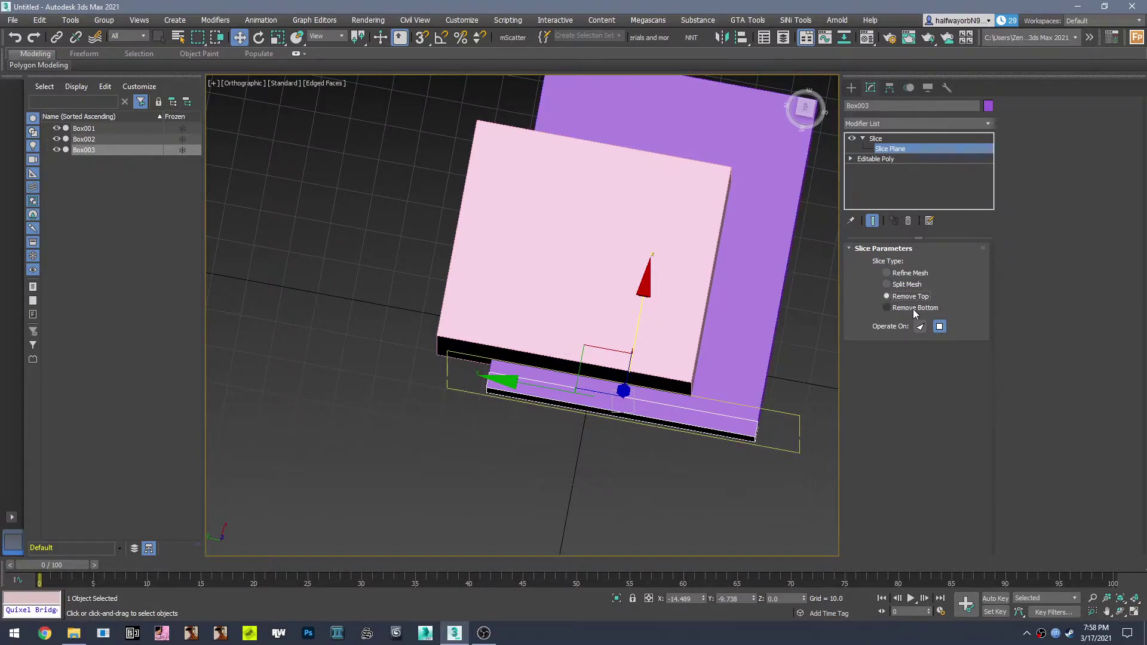
click(913, 308)
right_click(877, 136)
click(908, 187)
right_click(896, 151)
click(915, 207)
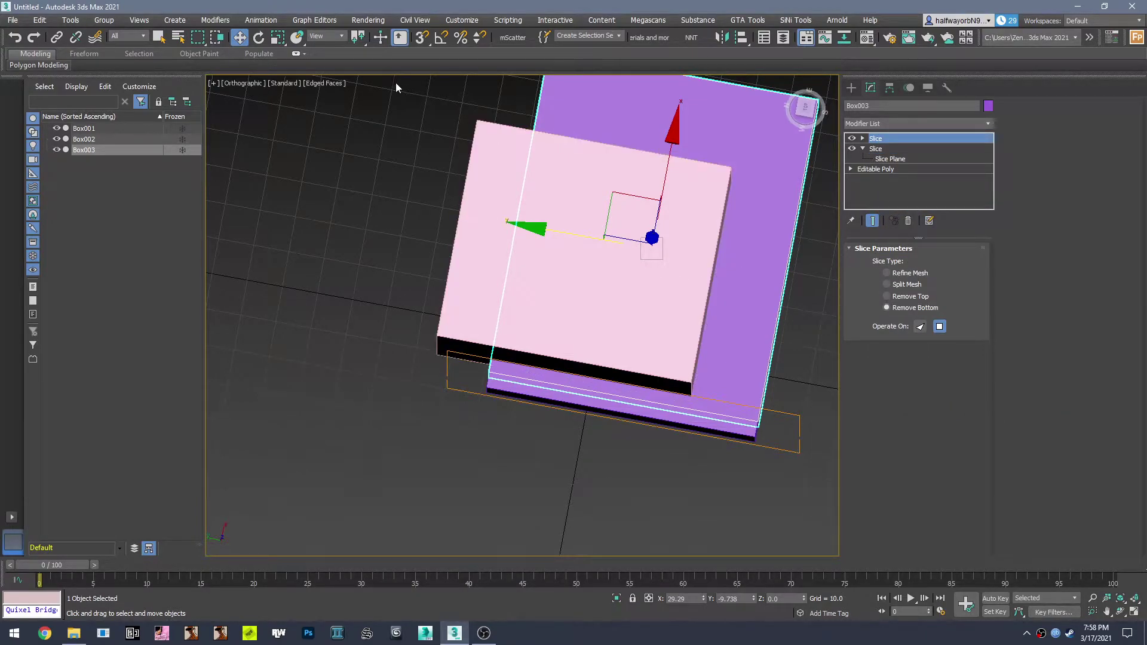
click(261, 38)
drag(737, 321, 826, 273)
key(ctrl+z)
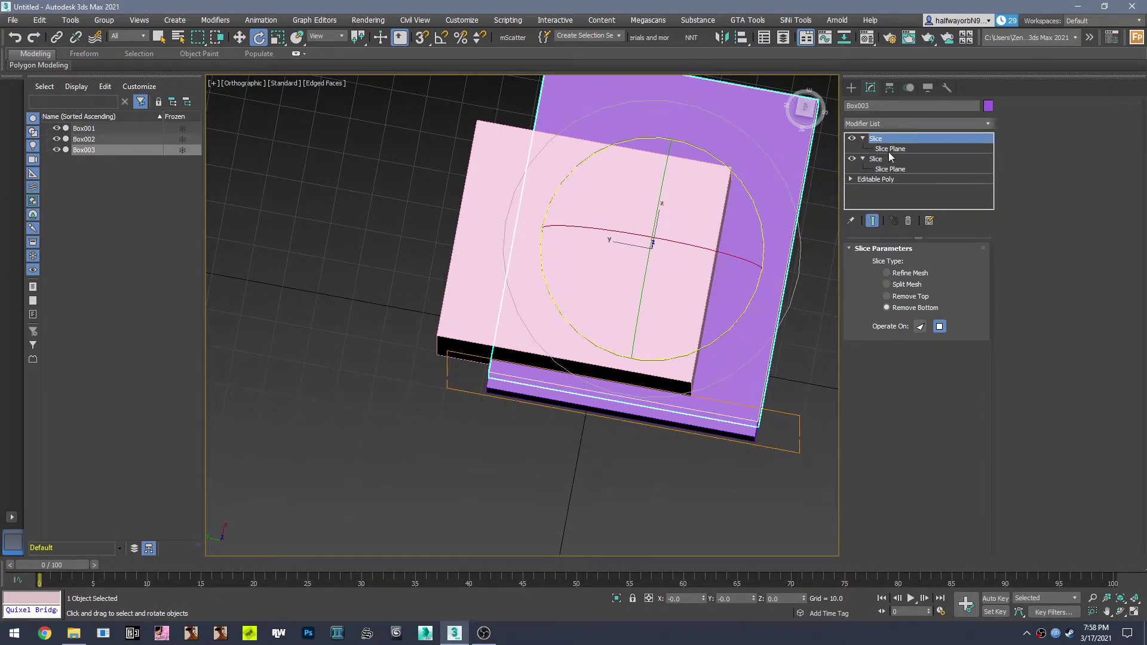
Rotate the slice plane of the upper Slice modifier 90° about Z with angle snap
click(888, 150)
drag(697, 481, 790, 419)
key(ctrl+z)
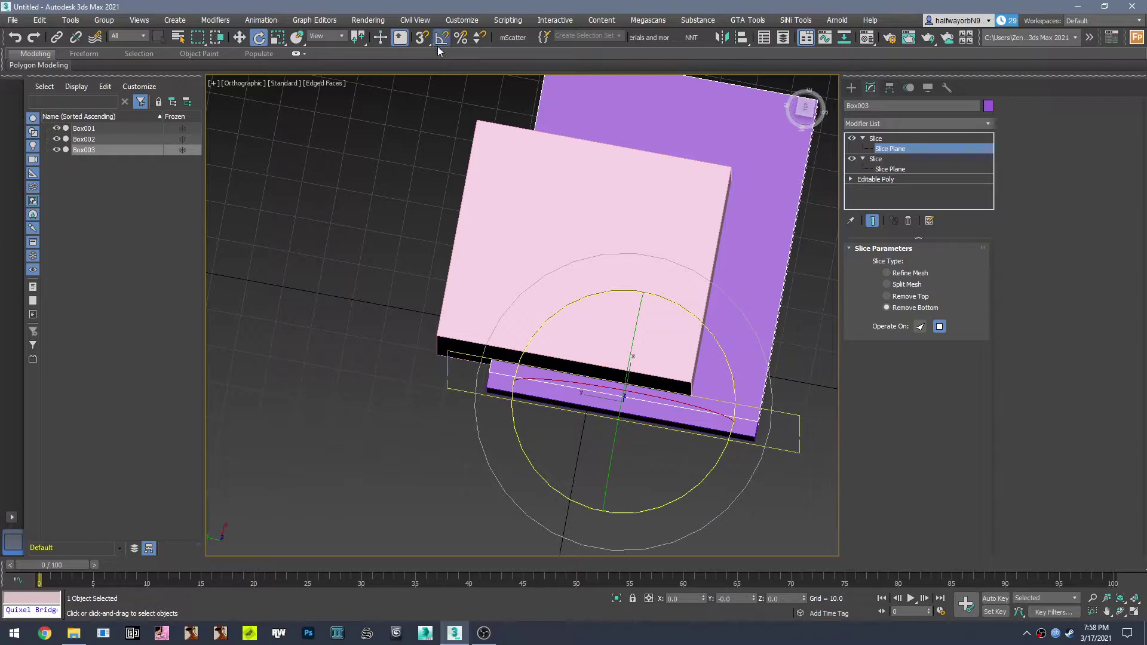
drag(662, 504, 707, 476)
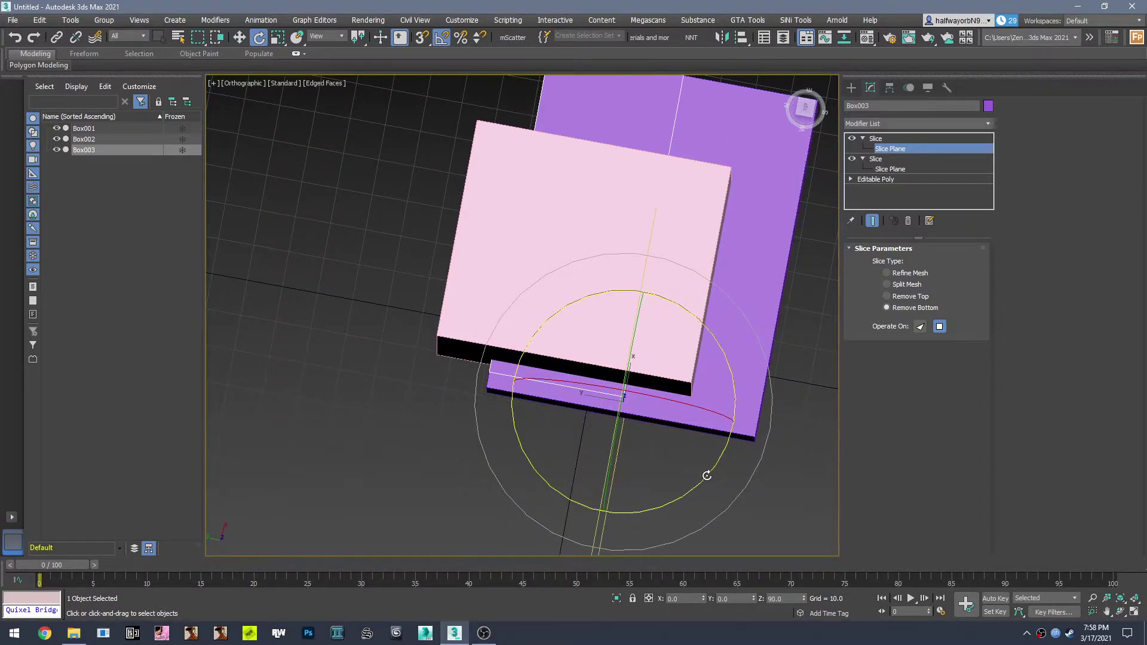
Move the upper modifier's slice plane about -21.5 units along Y, just outside the pink box's edge, and return to the top view
click(235, 36)
scroll(532, 221, down, 1)
alt+middle_drag(533, 220, 548, 229)
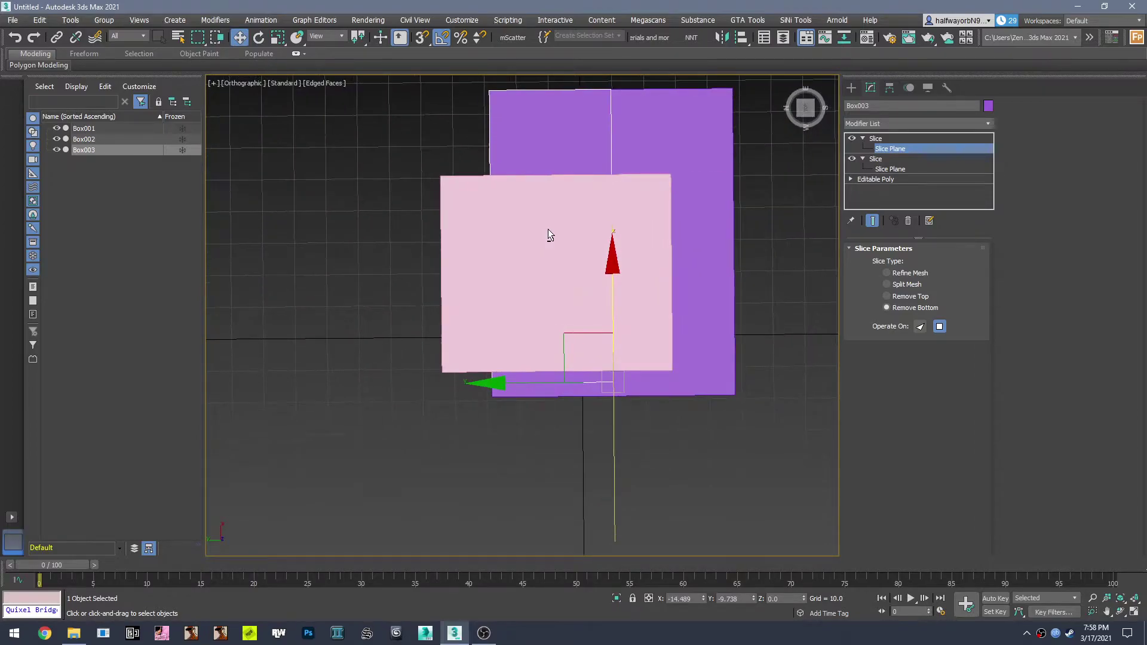
drag(525, 382, 592, 383)
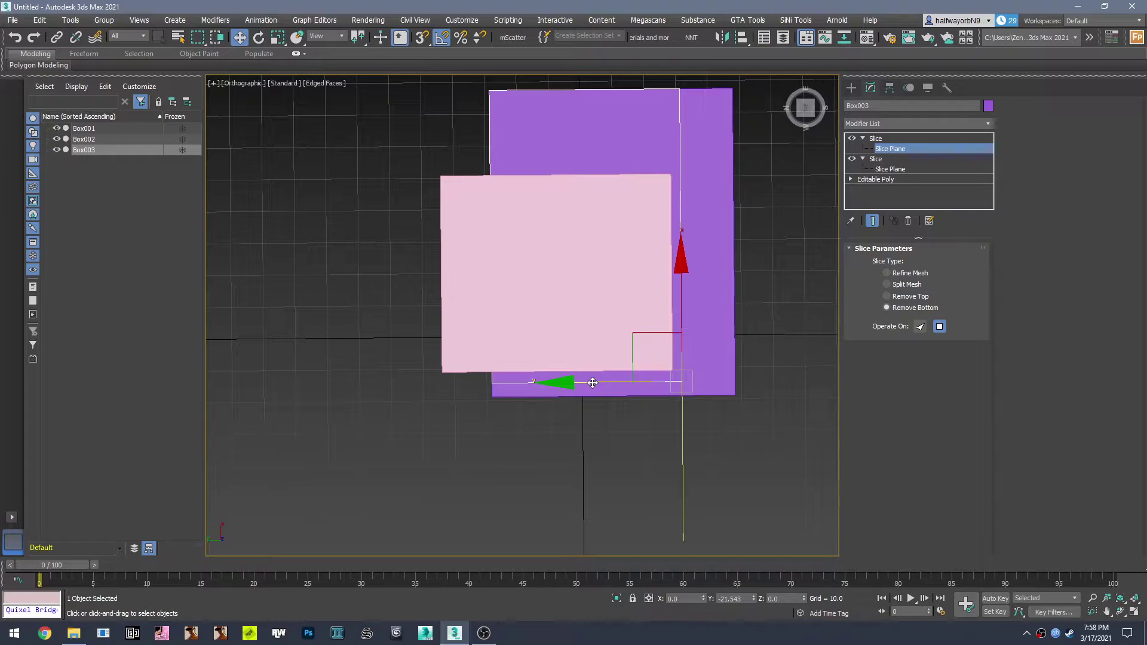
click(805, 108)
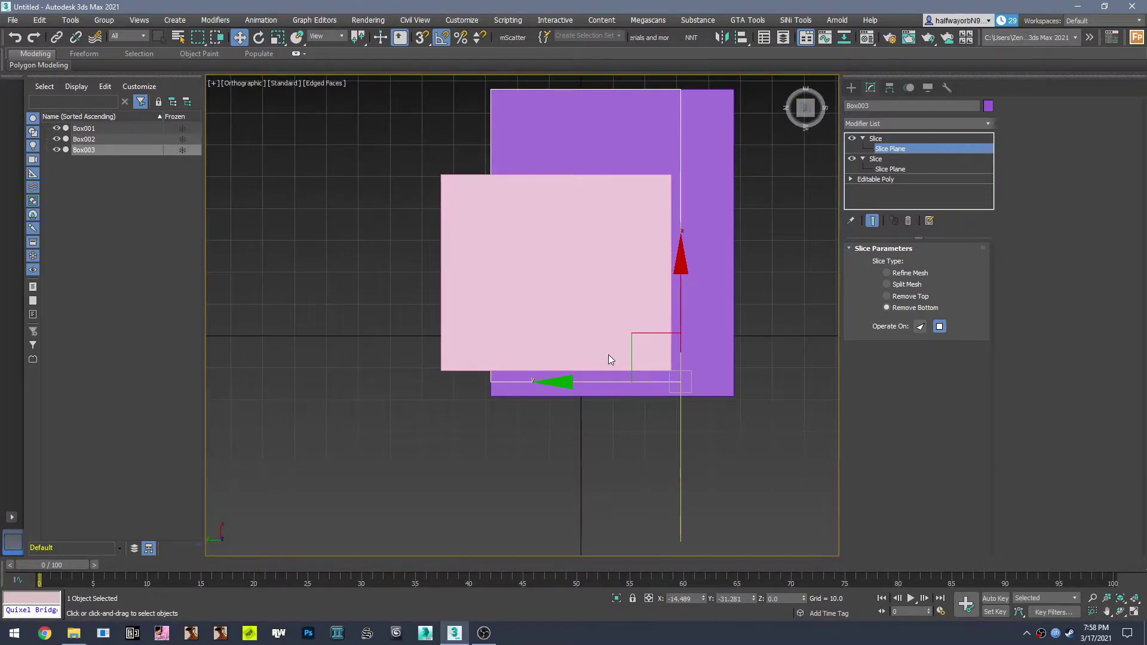
Inspect the sliced corner, keep the upper slice on Remove Bottom, and collapse the cloned purple box's modifier stack to Editable Poly
alt+middle_drag(680, 380, 621, 324)
scroll(621, 324, up, 3)
middle_drag(771, 332, 598, 339)
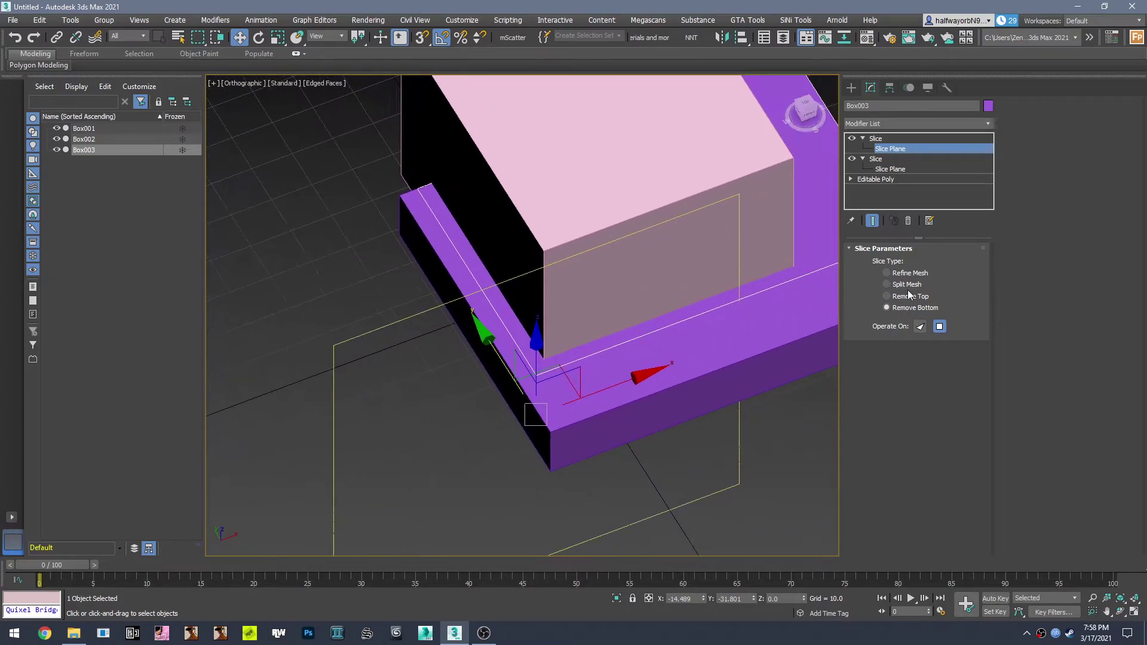
click(905, 296)
click(906, 308)
right_click(901, 144)
click(914, 256)
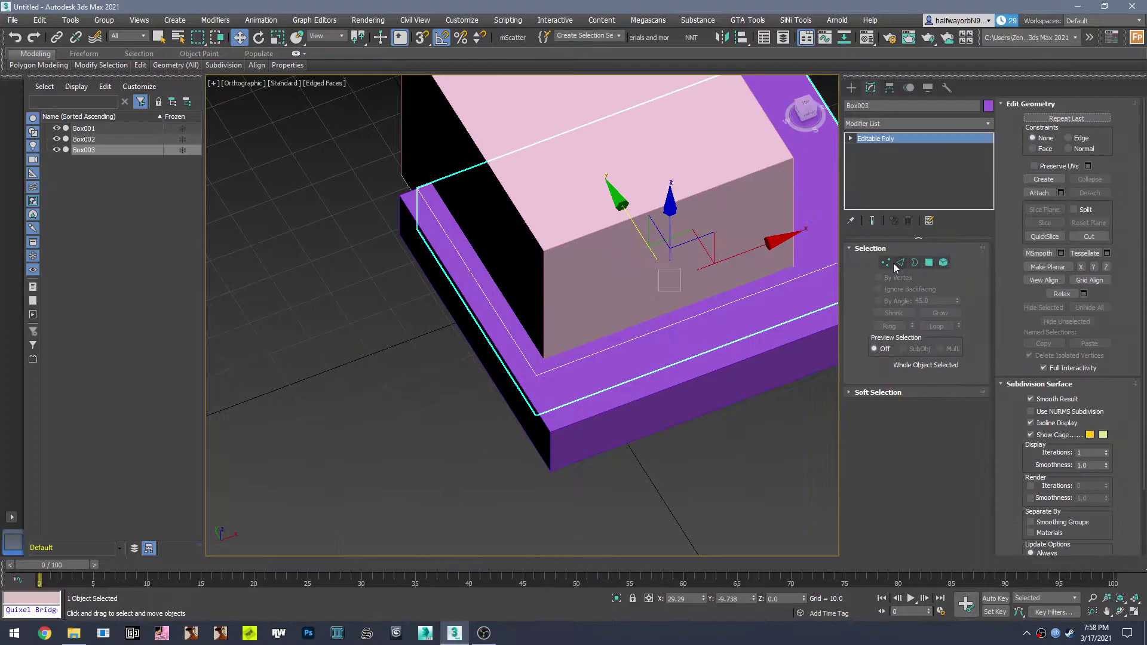
Select the pink box and clone it in place as a copy named Box004
click(587, 270)
alt+middle_drag(639, 264, 639, 289)
scroll(567, 358, up, 4)
scroll(565, 356, down, 3)
right_click(564, 355)
click(593, 429)
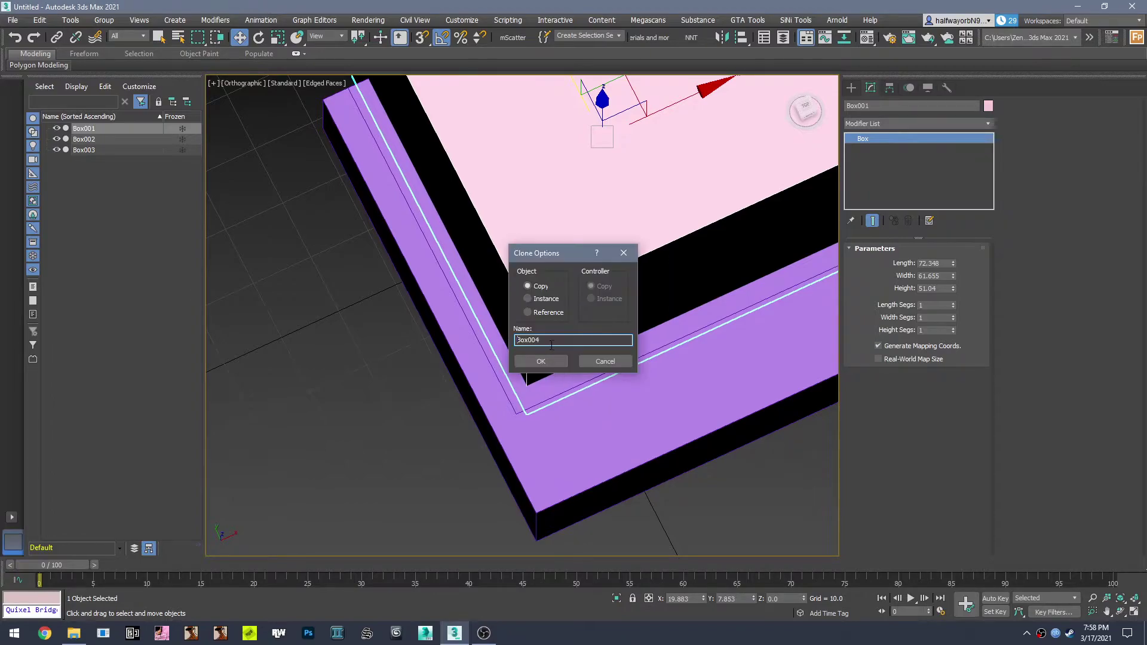
click(542, 356)
alt+middle_drag(565, 352, 567, 307)
scroll(567, 307, down, 2)
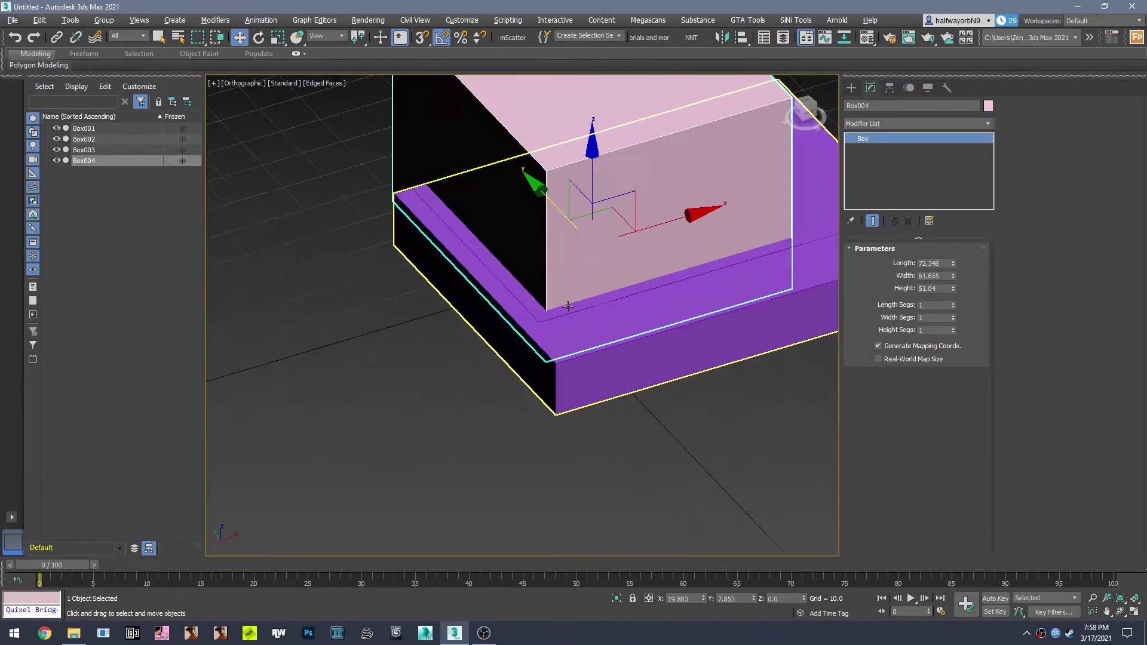
Convert the pink box's copy to Editable Poly, paste the Slice modifier onto it and activate its slice plane
right_click(887, 177)
click(917, 238)
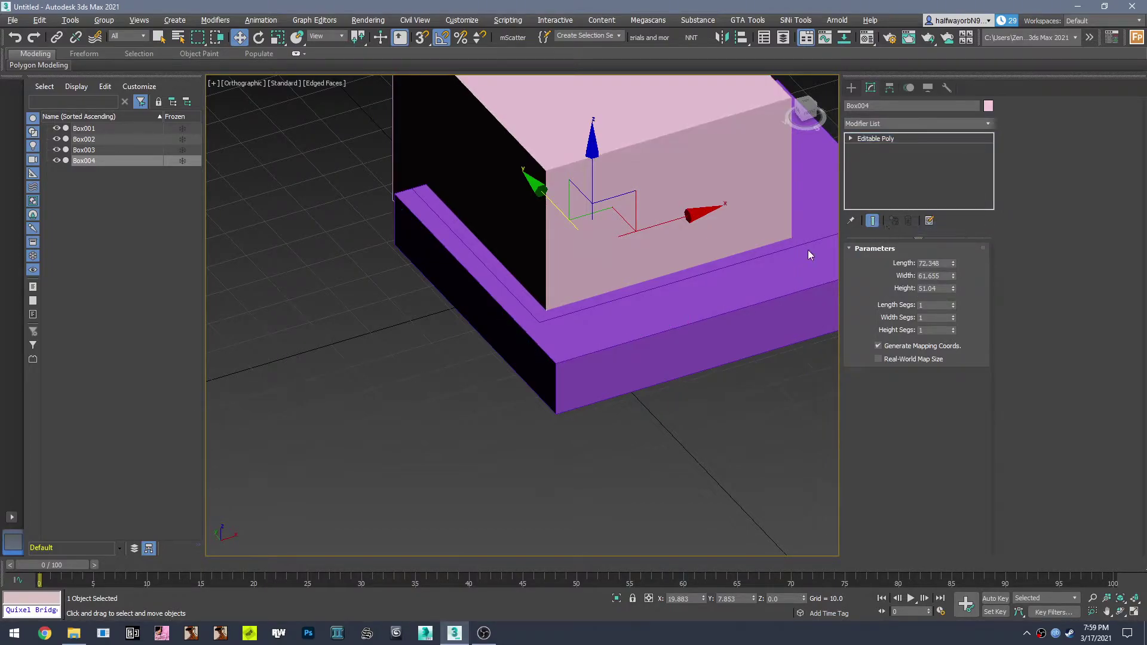
right_click(877, 140)
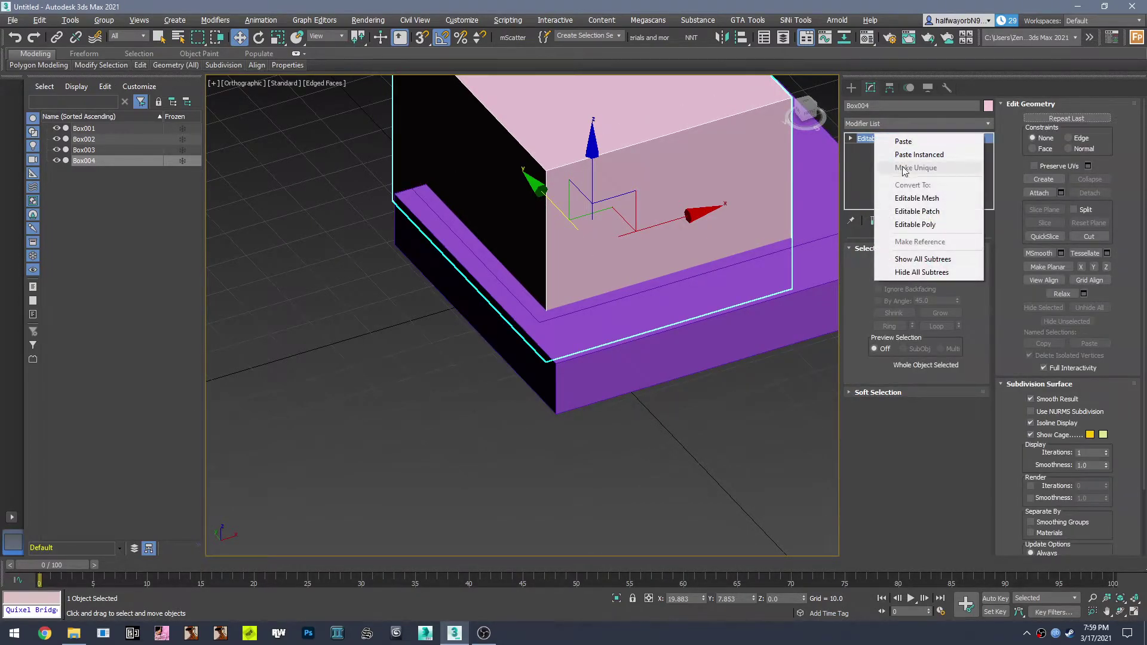
click(905, 142)
click(861, 139)
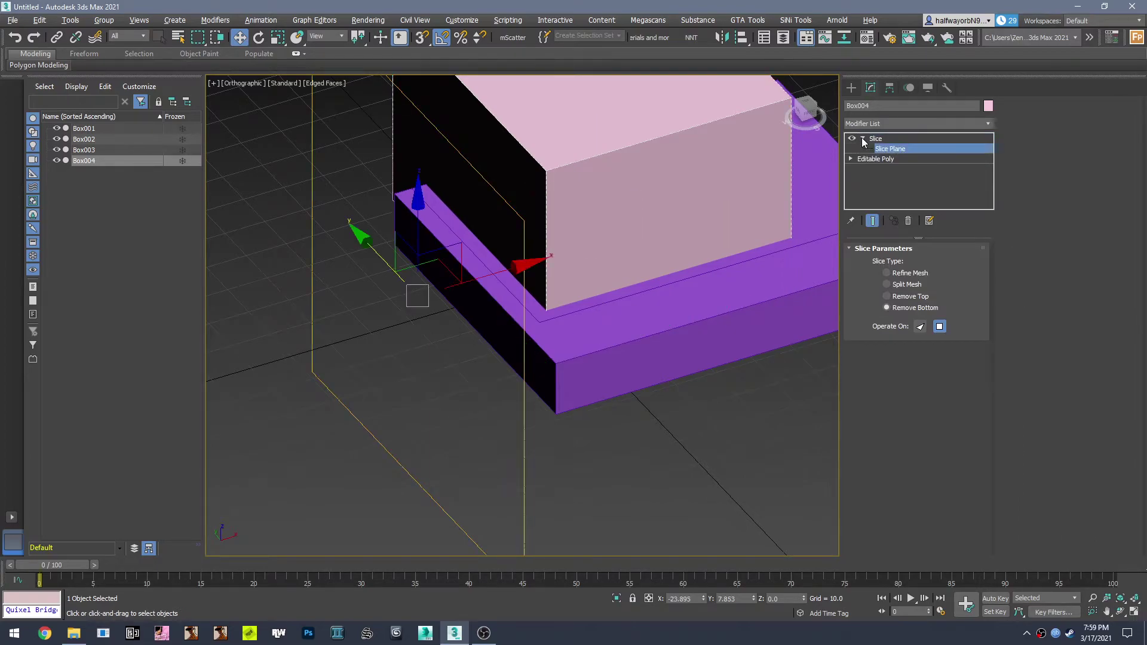
Rotate the slice plane to horizontal and raise it to about Z 16.85, slightly above the purple box's top face
alt+middle_drag(489, 227, 510, 287)
click(258, 37)
drag(510, 287, 461, 289)
alt+middle_drag(517, 309, 522, 274)
key(w)
drag(475, 251, 466, 202)
alt+middle_drag(466, 202, 558, 269)
scroll(567, 278, up, 5)
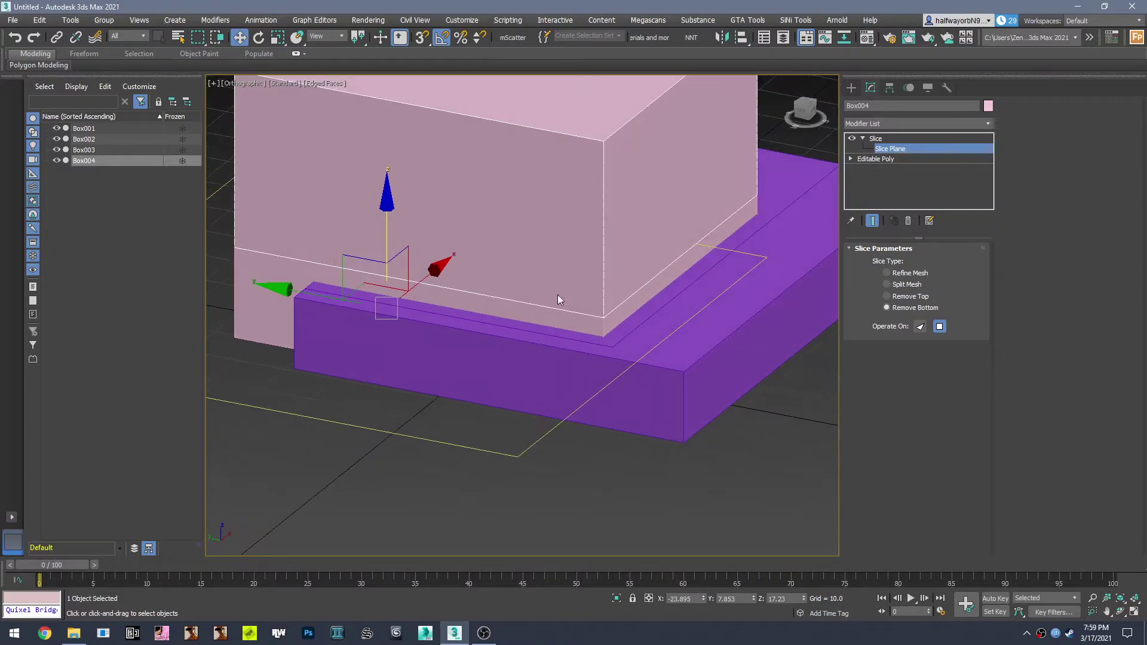
drag(383, 225, 393, 228)
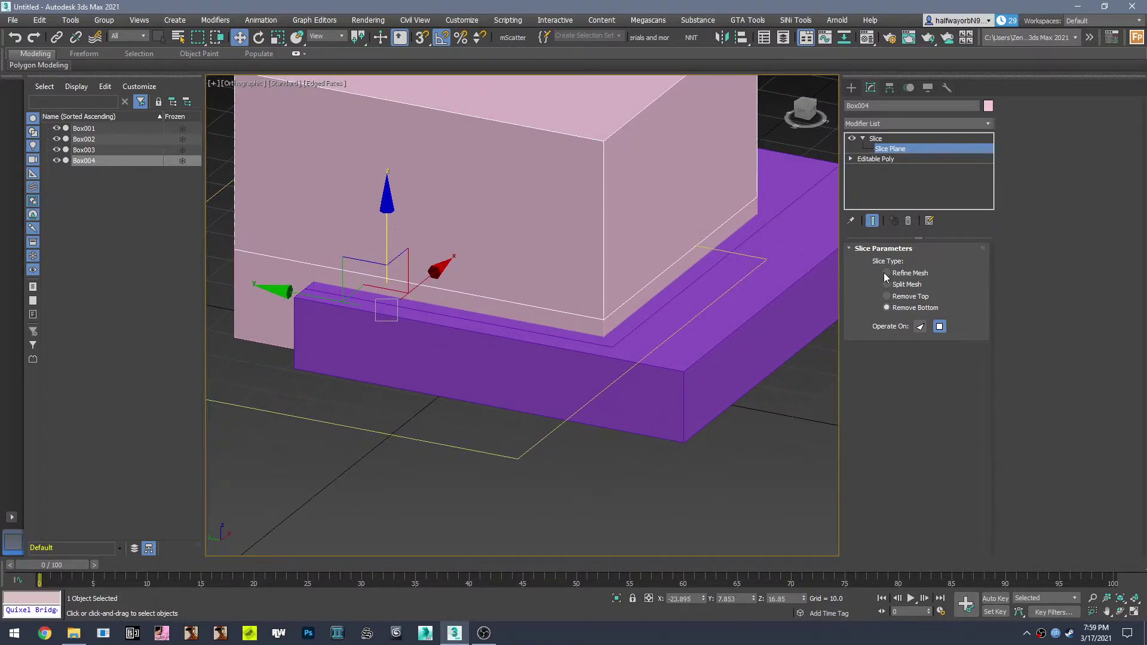
Set the slice type to Remove Top and collapse the pink copy's modifier stack to Editable Poly
click(887, 297)
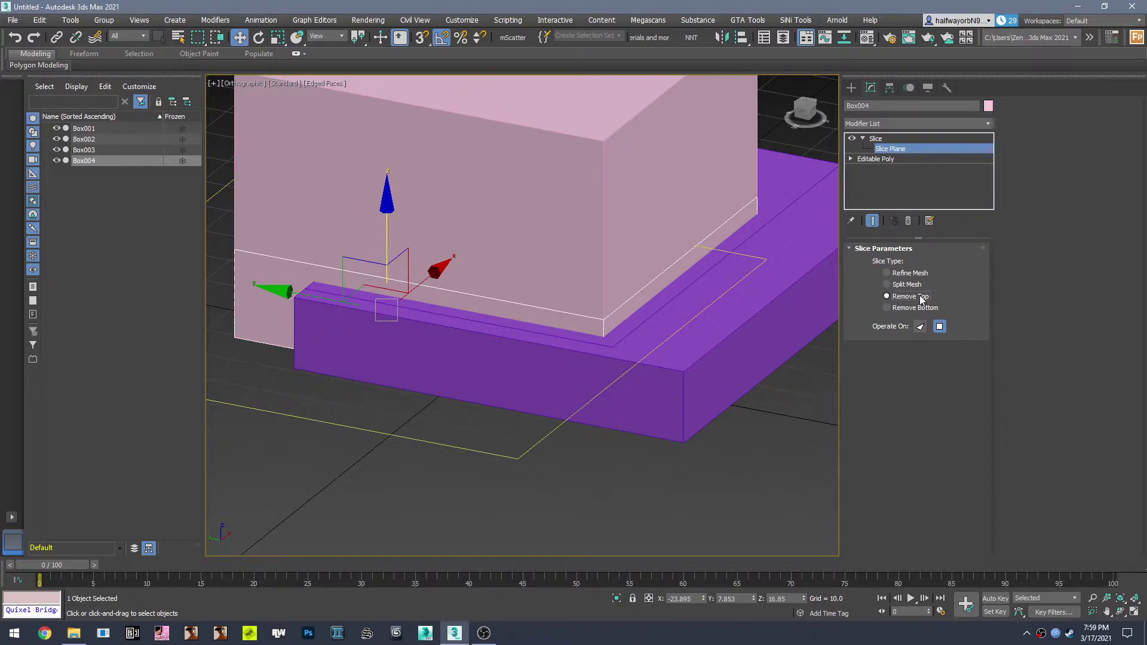
right_click(877, 141)
click(914, 259)
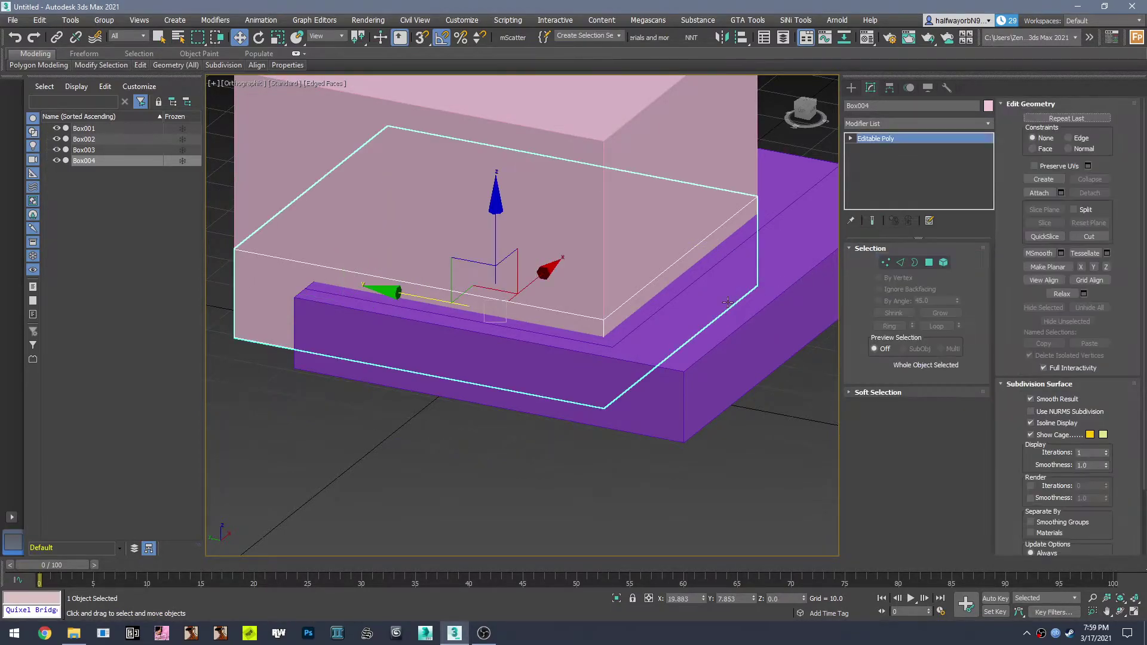
Add the sliced purple box to the selection and apply one Edit Poly modifier to both sliced copies
ctrl+click(653, 314)
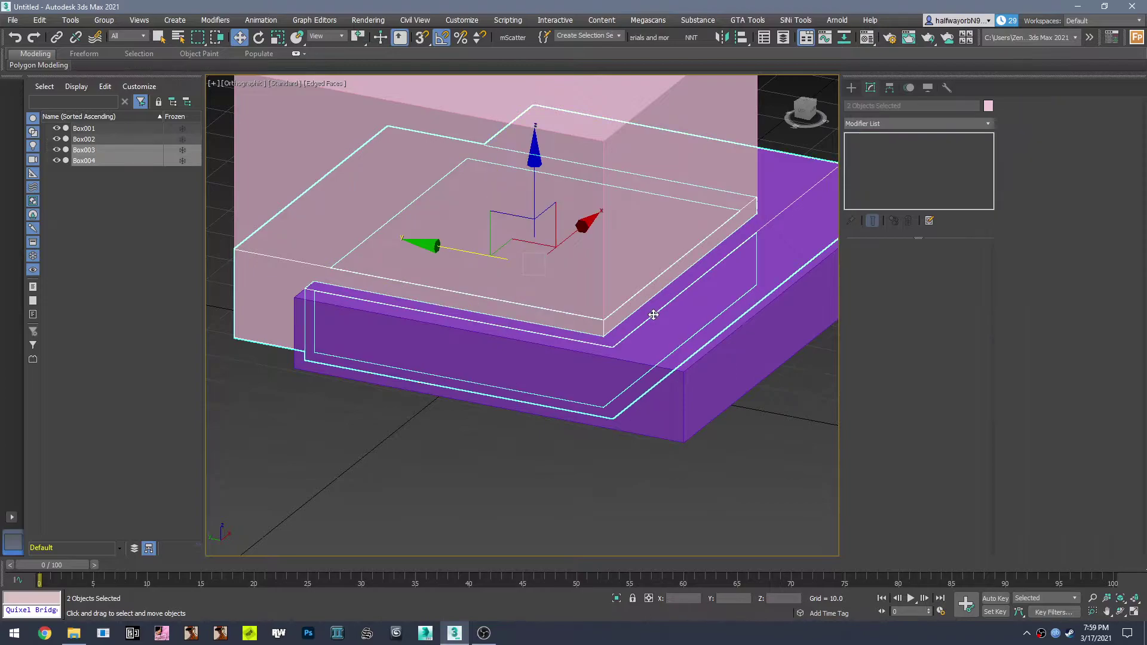
click(898, 125)
scroll(913, 370, down, 3)
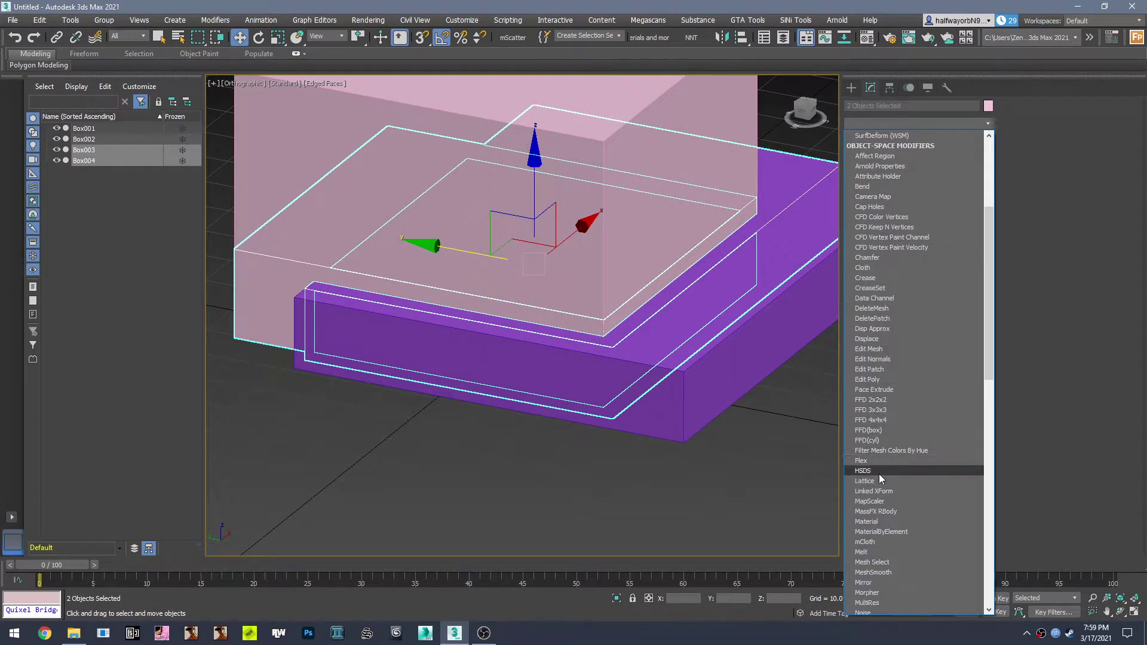
click(867, 380)
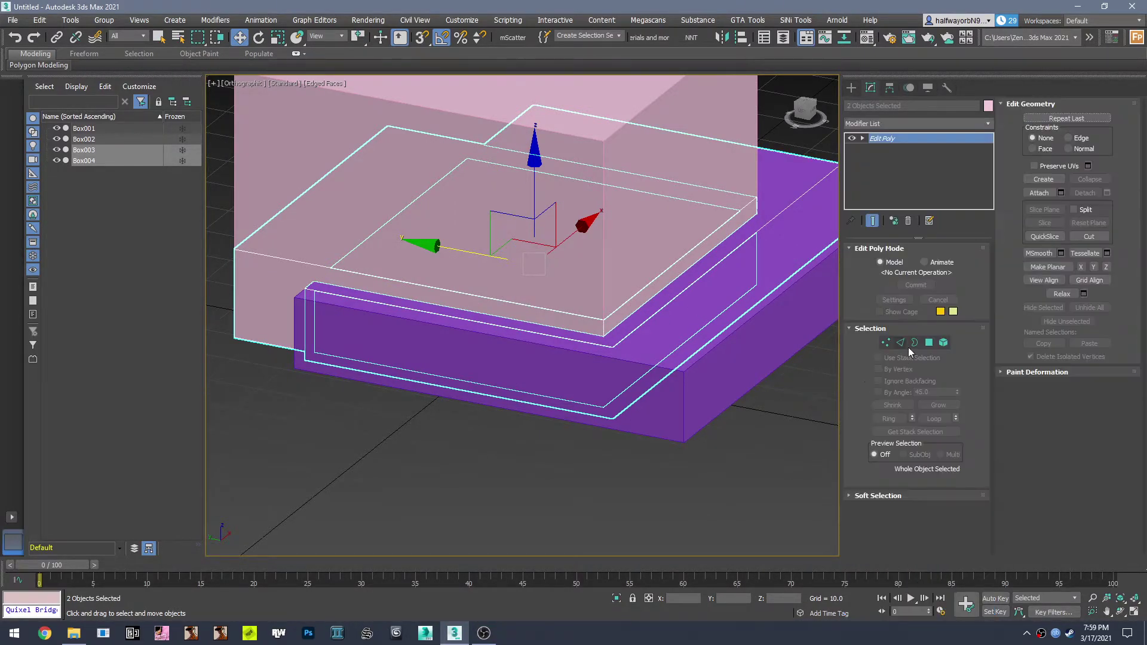
Try selecting polygons on both sliced copies and hiding the unselected boxes
click(929, 343)
click(580, 319)
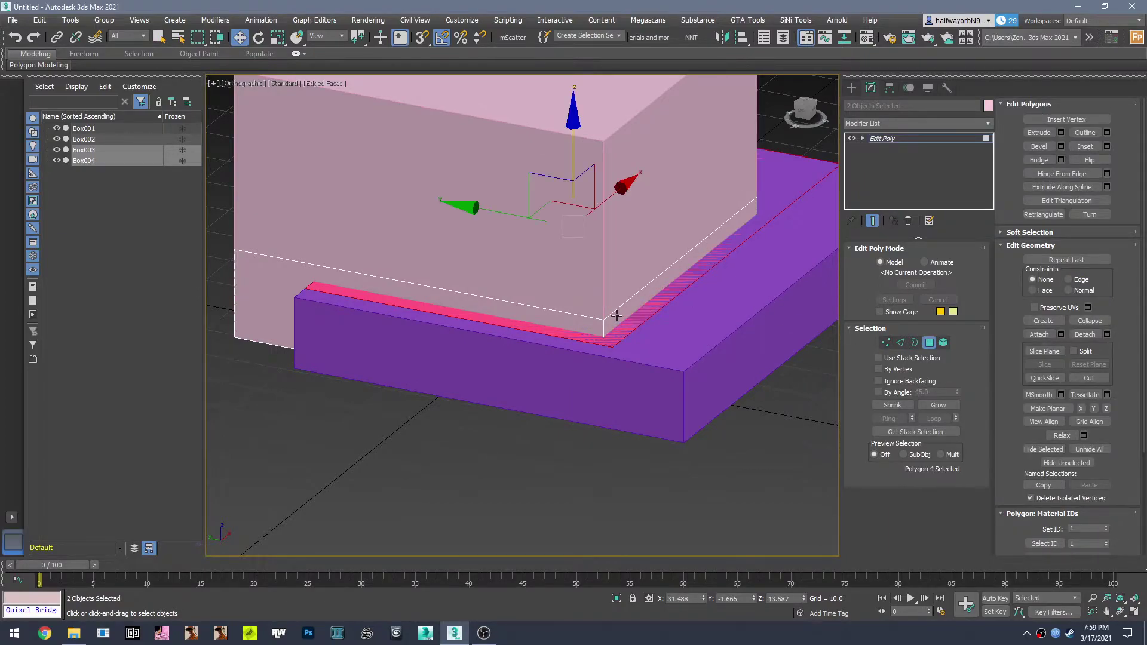
ctrl+click(581, 320)
alt+middle_drag(585, 319, 615, 310)
right_click(615, 307)
click(679, 256)
mouse_move(661, 274)
alt+middle_down()
mouse_move(640, 299)
mouse_move(591, 297)
mouse_move(665, 287)
alt+middle_up()
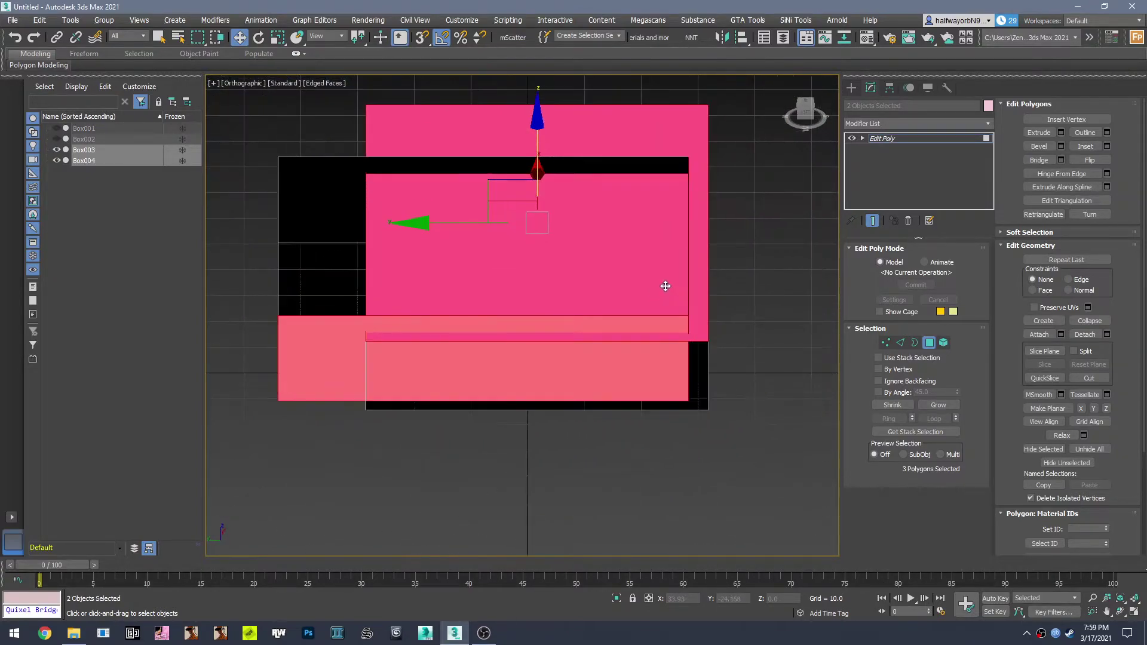
key(ctrl+z)
click(902, 140)
Create a Boolean compound object from the sliced purple copy and subtract the original pink box from it
click(699, 304)
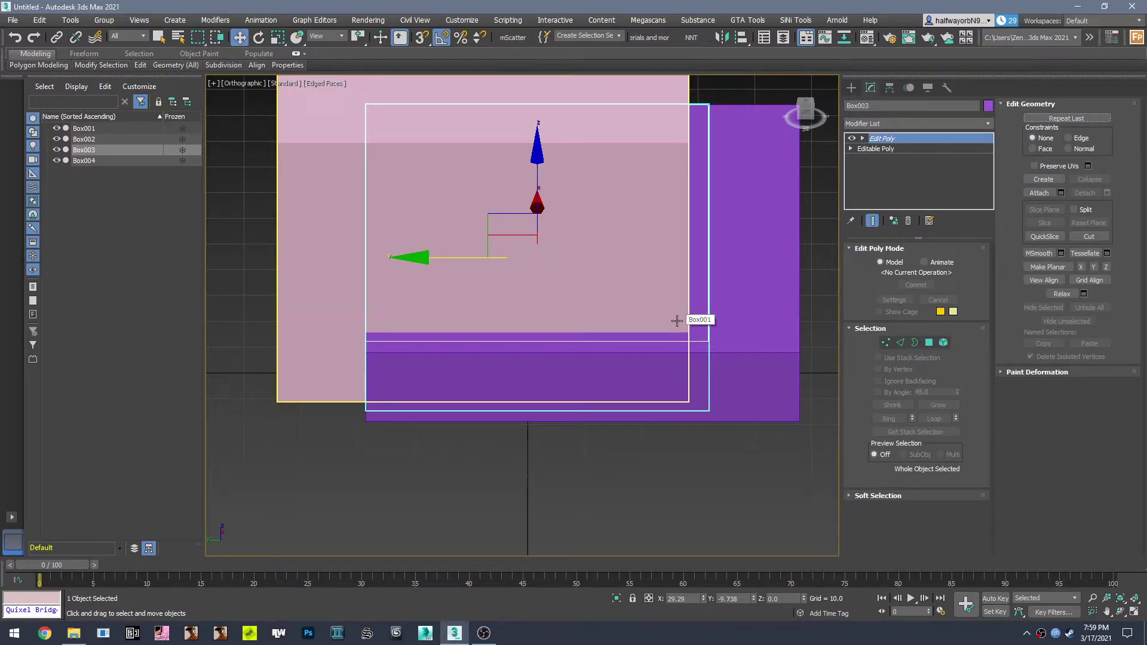
click(852, 87)
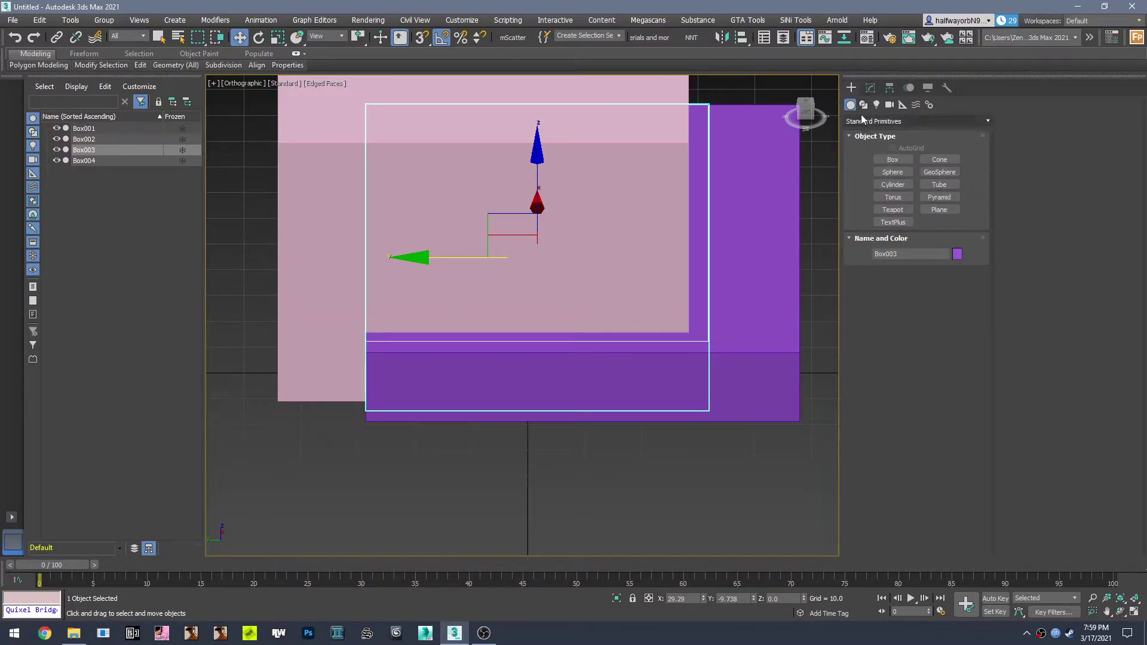
click(863, 122)
click(873, 148)
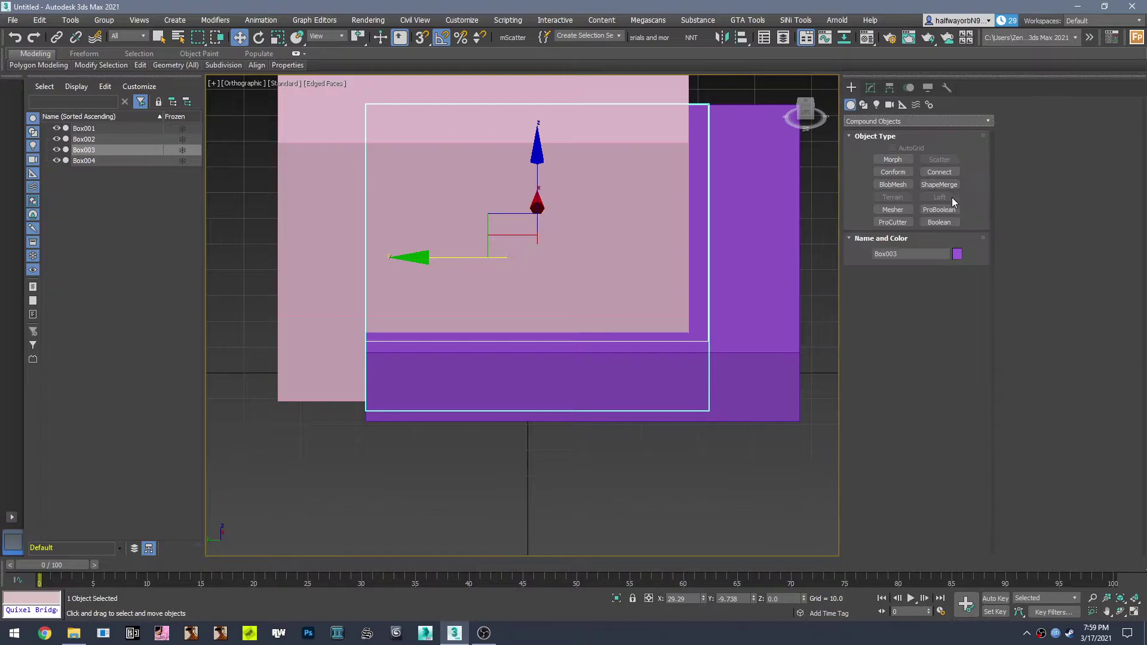
click(942, 222)
click(917, 287)
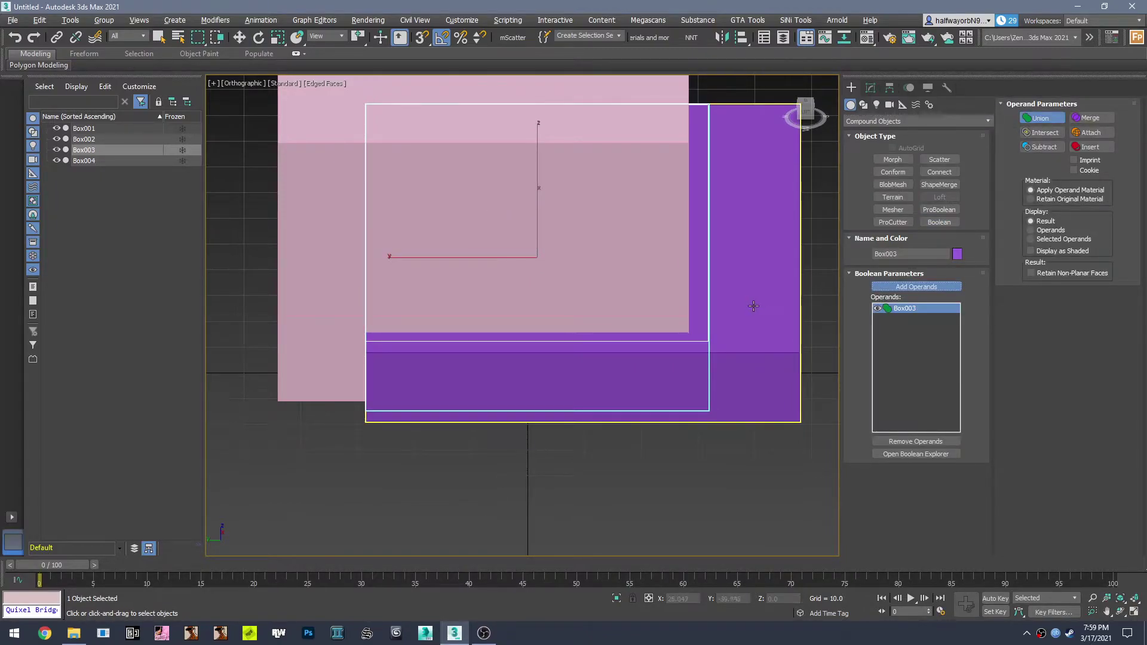
alt+middle_drag(753, 306, 708, 304)
click(531, 270)
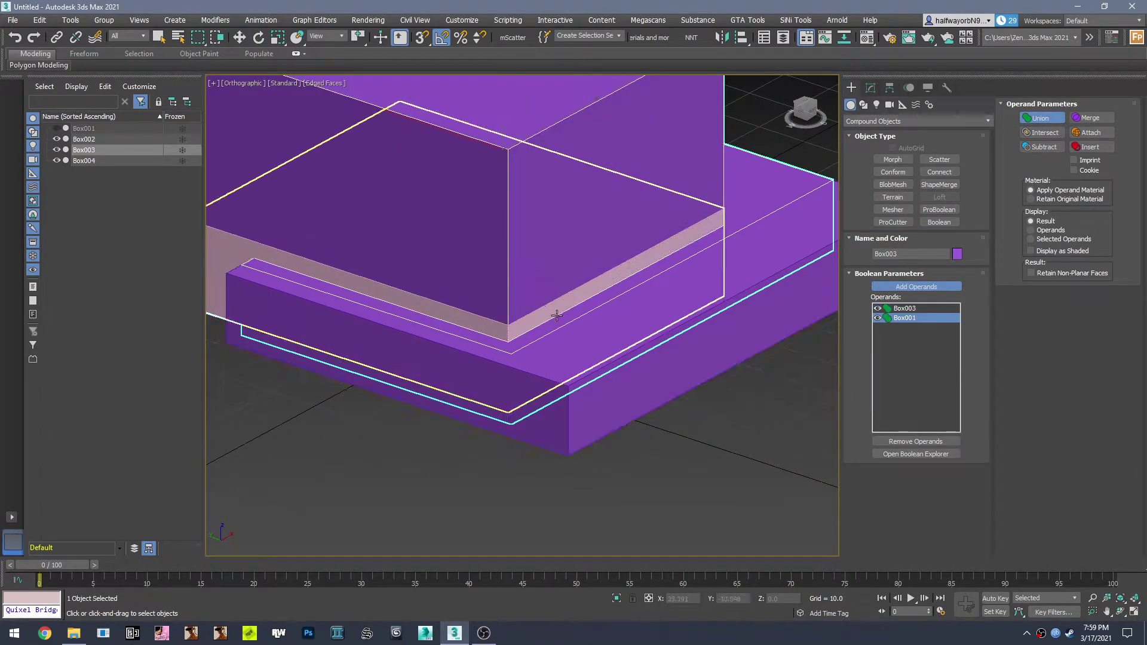
click(1037, 146)
Convert the purple Boolean result to Editable Poly and hide all unselected objects
click(870, 88)
right_click(900, 140)
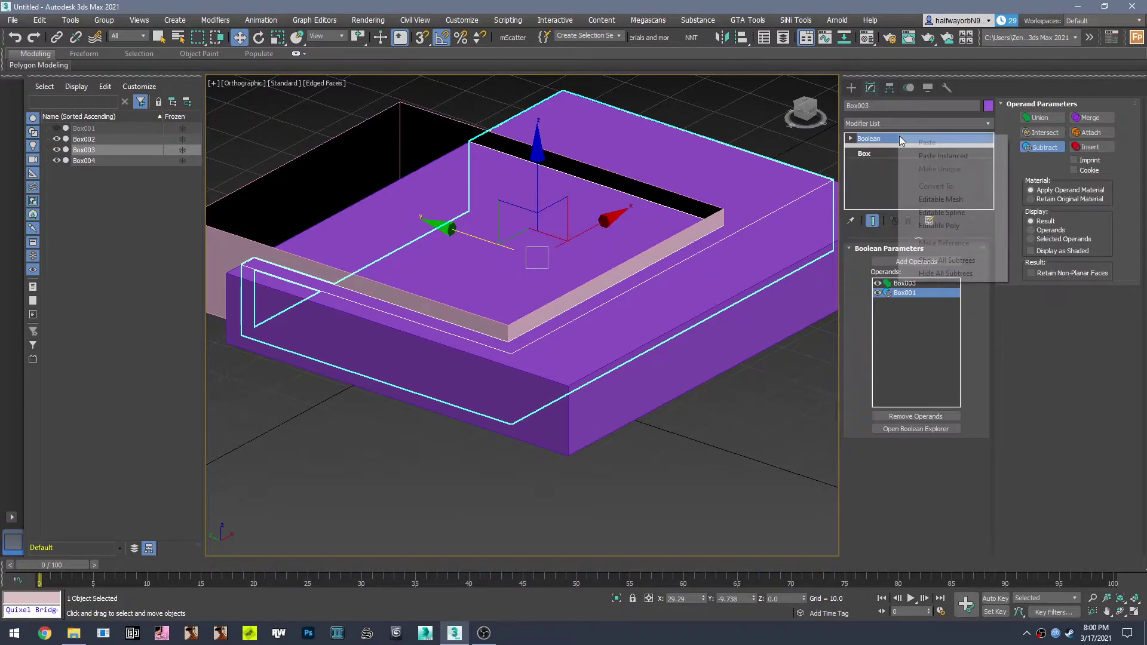
click(941, 226)
right_click(548, 313)
mouse_move(585, 286)
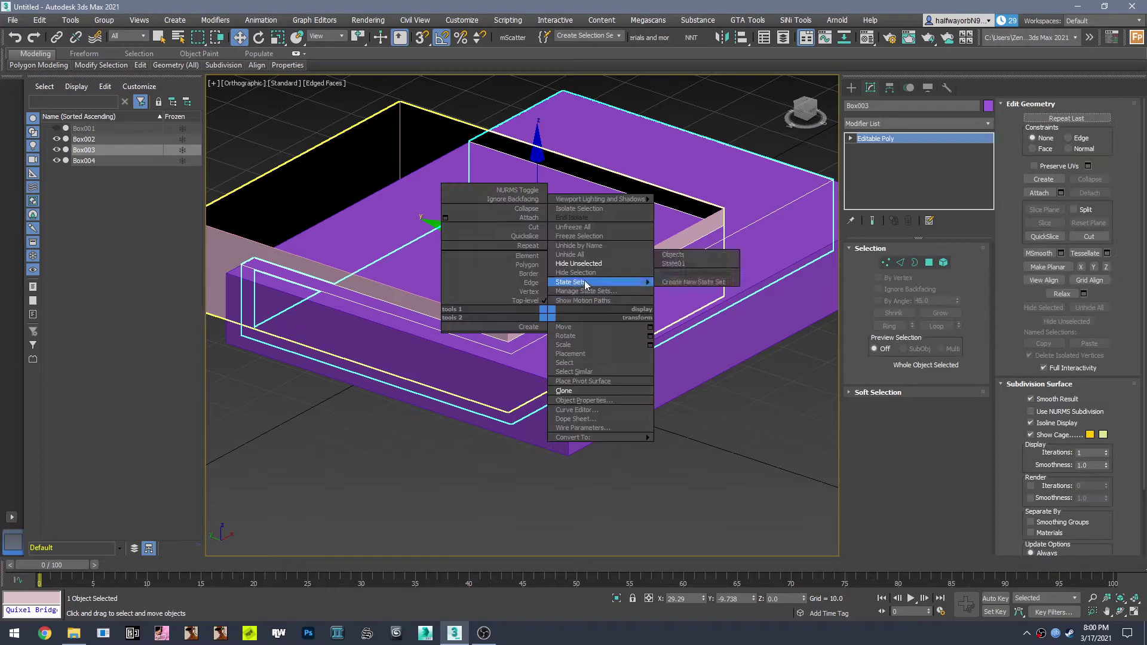
click(593, 264)
alt+middle_drag(579, 271, 747, 290)
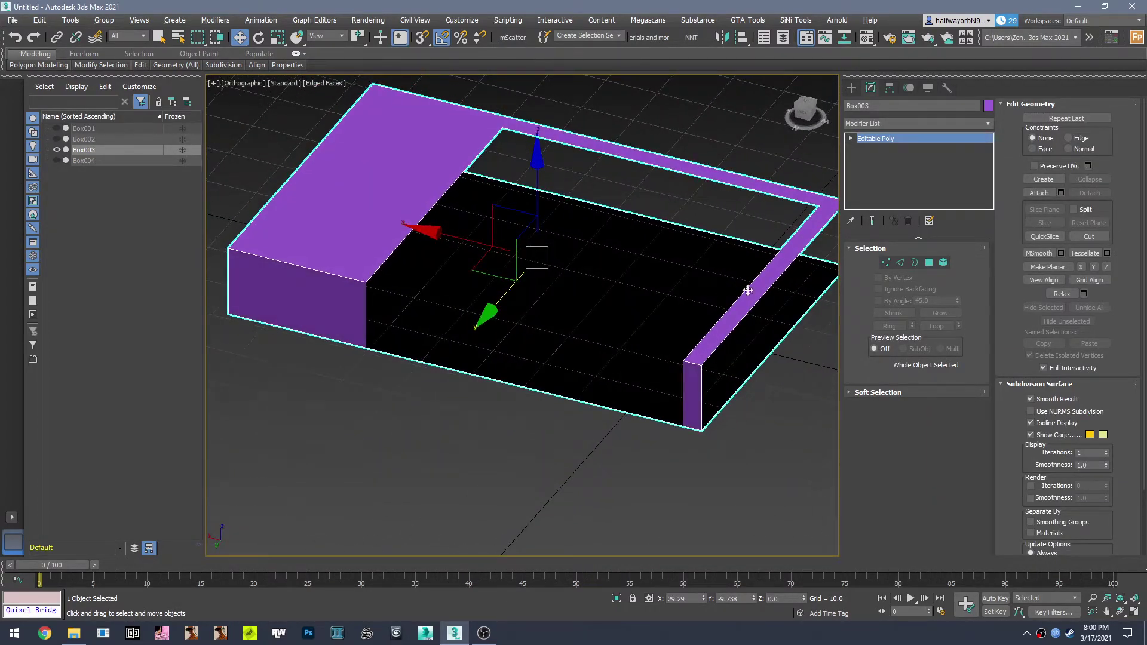
Delete the purple piece's notched side and bottom polygons at polygon level
click(929, 263)
click(690, 382)
ctrl+click(523, 336)
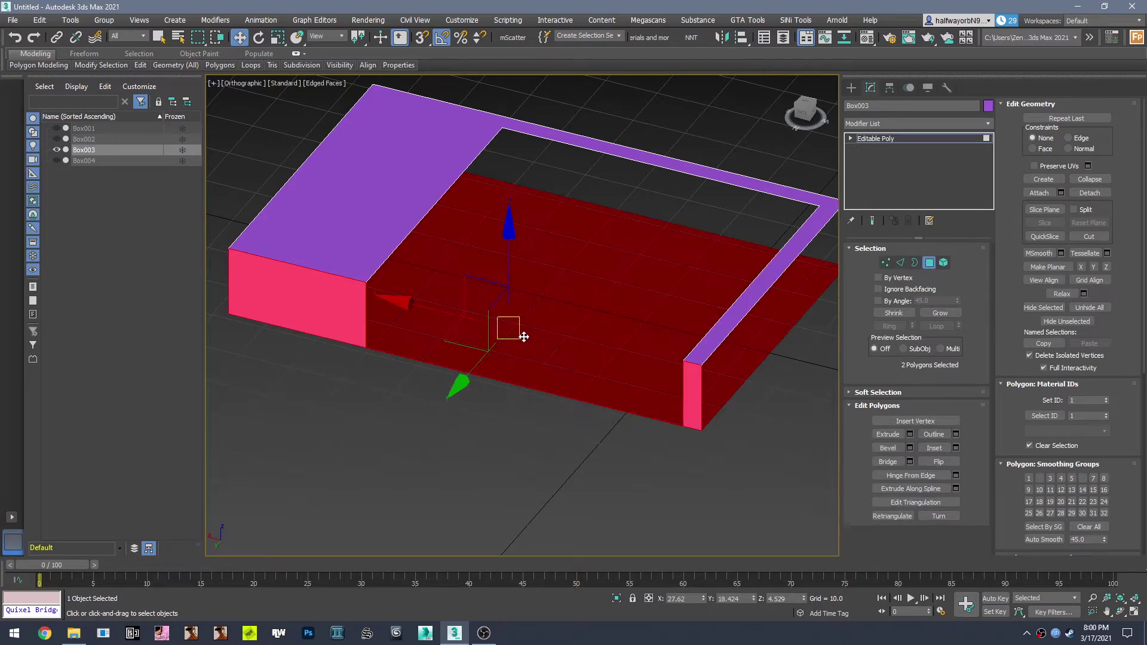
key(Delete)
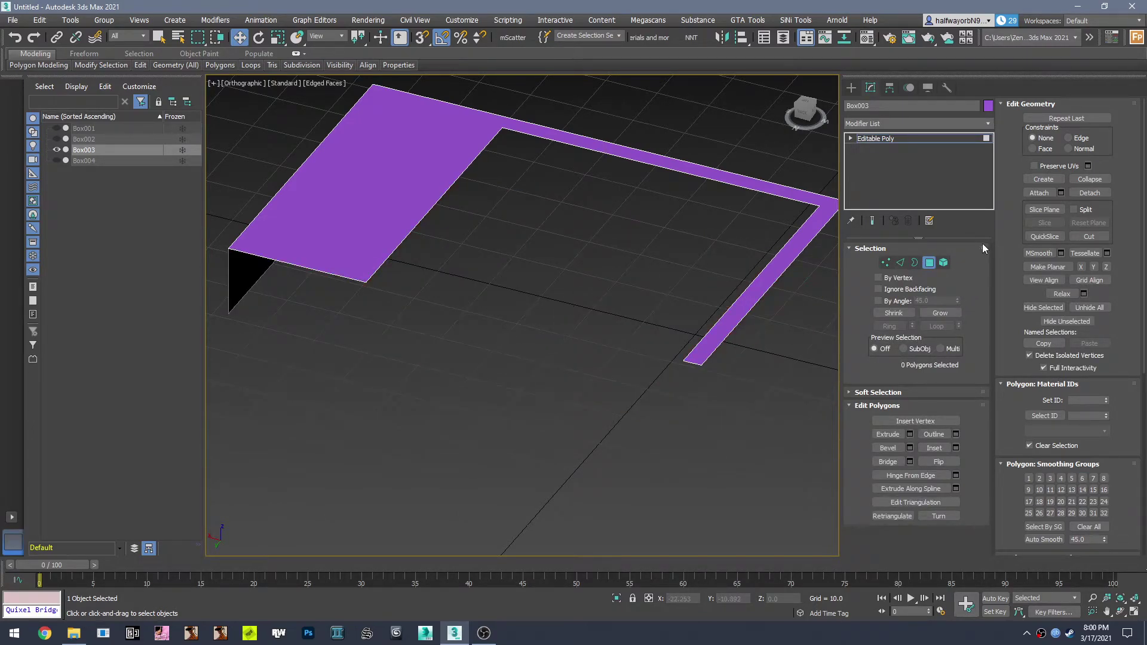
Cut the purple top face from its inner corner straight across to the outer edge, separating the wide section from the narrow strip
click(1094, 236)
alt+middle_drag(632, 234, 658, 289)
middle_drag(428, 200, 518, 497)
scroll(514, 339, up, 2)
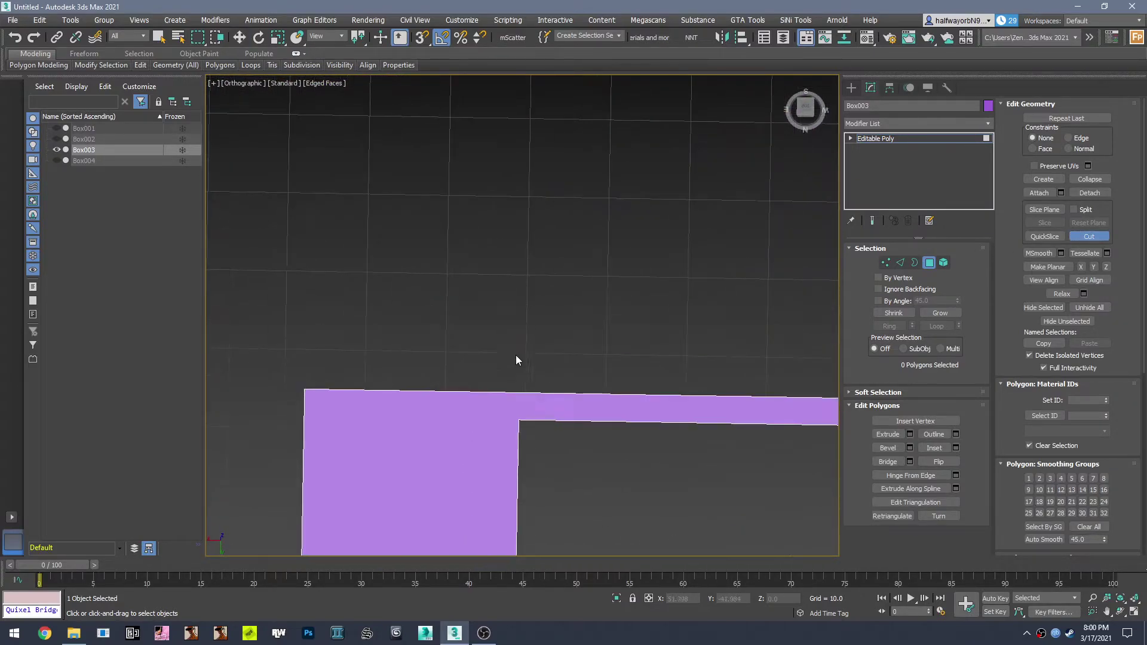
click(517, 419)
click(518, 393)
right_click(545, 341)
Delete the wide top section and the leftover side polygon, keeping only the narrow L-shaped strip
click(464, 433)
key(Delete)
scroll(582, 468, down, 2)
alt+middle_drag(540, 440, 467, 399)
click(504, 469)
key(Delete)
Unhide all objects and leave polygon editing on the L-shaped strip
alt+middle_drag(545, 489, 433, 367)
scroll(483, 351, up, 3)
scroll(434, 367, down, 3)
right_click(458, 367)
click(509, 309)
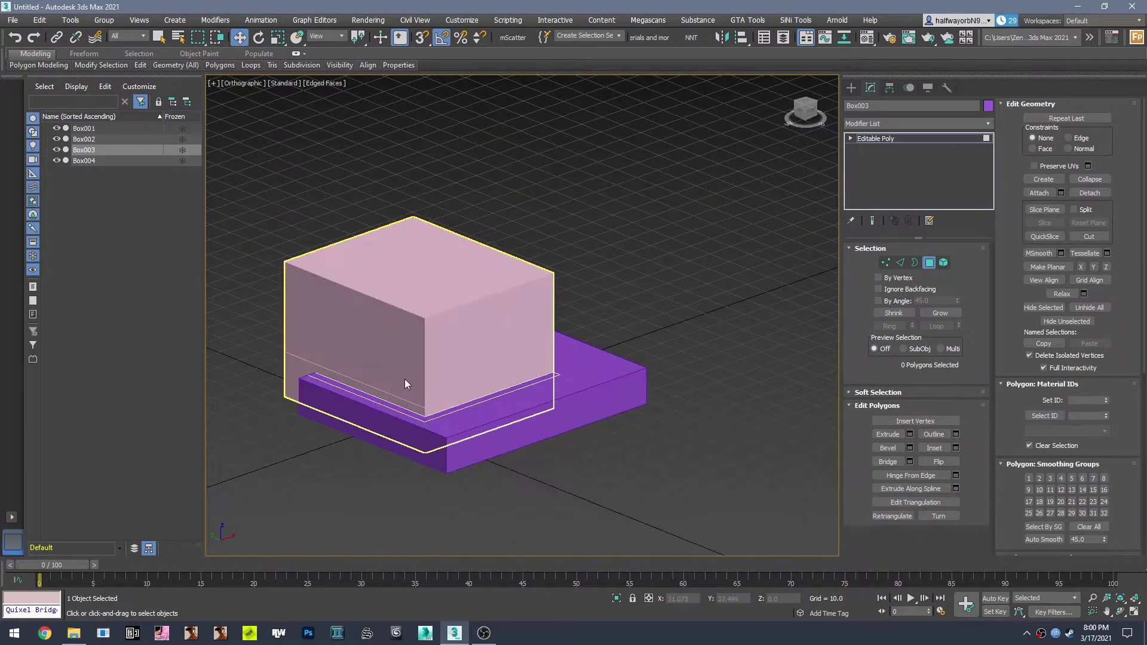
scroll(405, 382, up, 3)
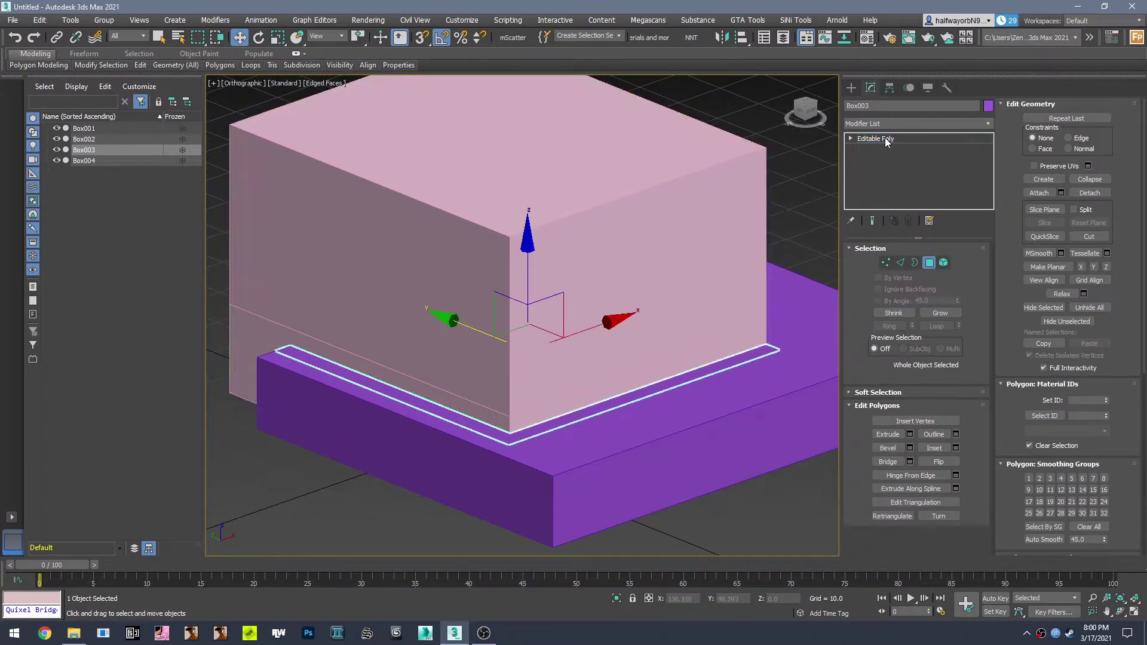
click(887, 140)
Select the sliced pink copy, make it a Boolean compound object and subtract the original purple box from it
click(527, 387)
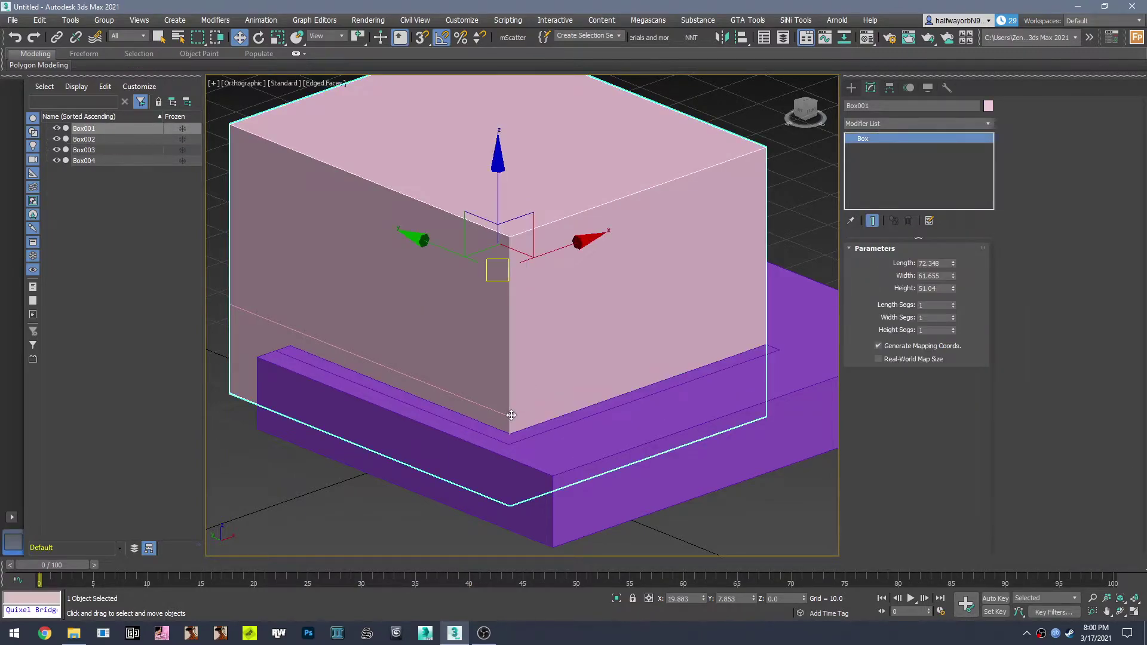
click(512, 416)
right_click(512, 413)
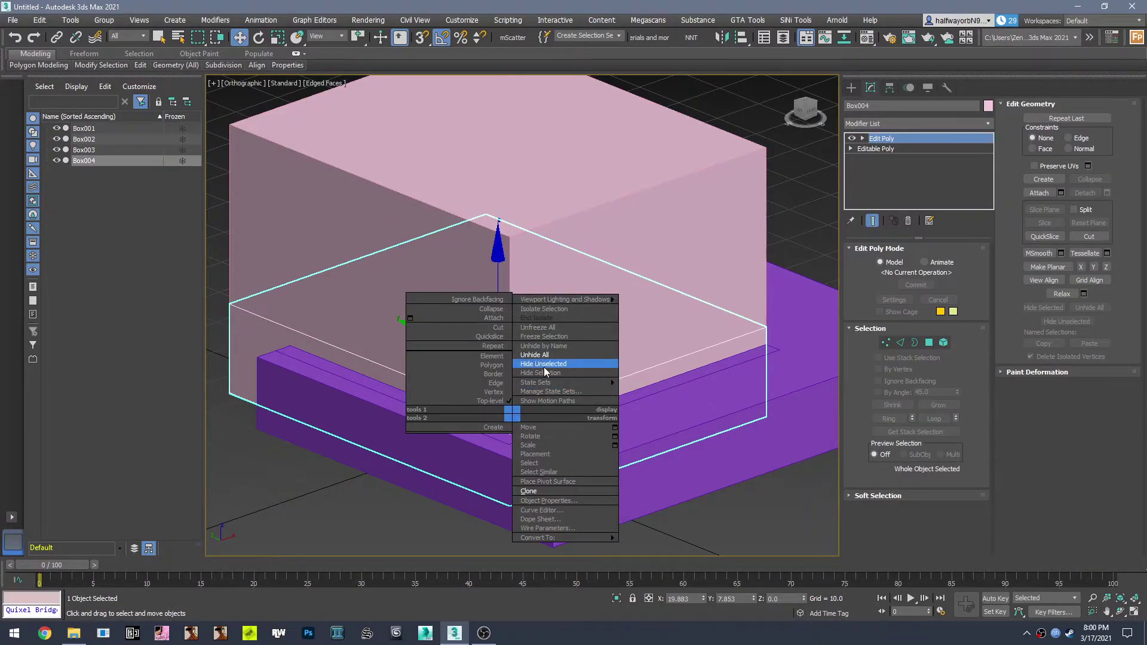
click(851, 88)
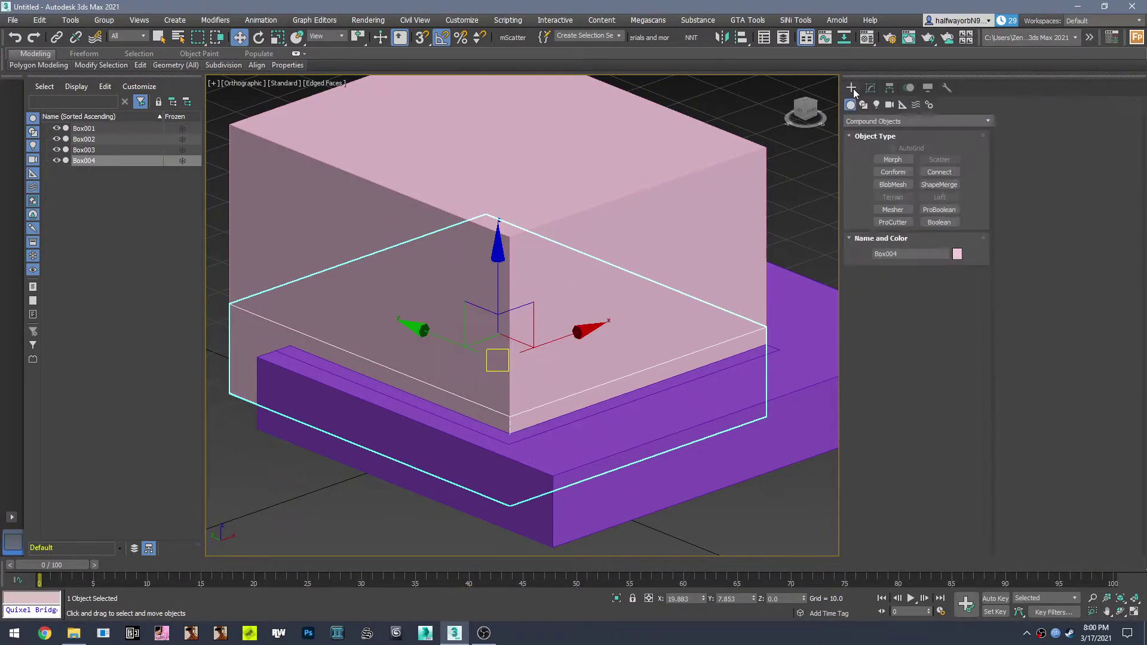
click(939, 210)
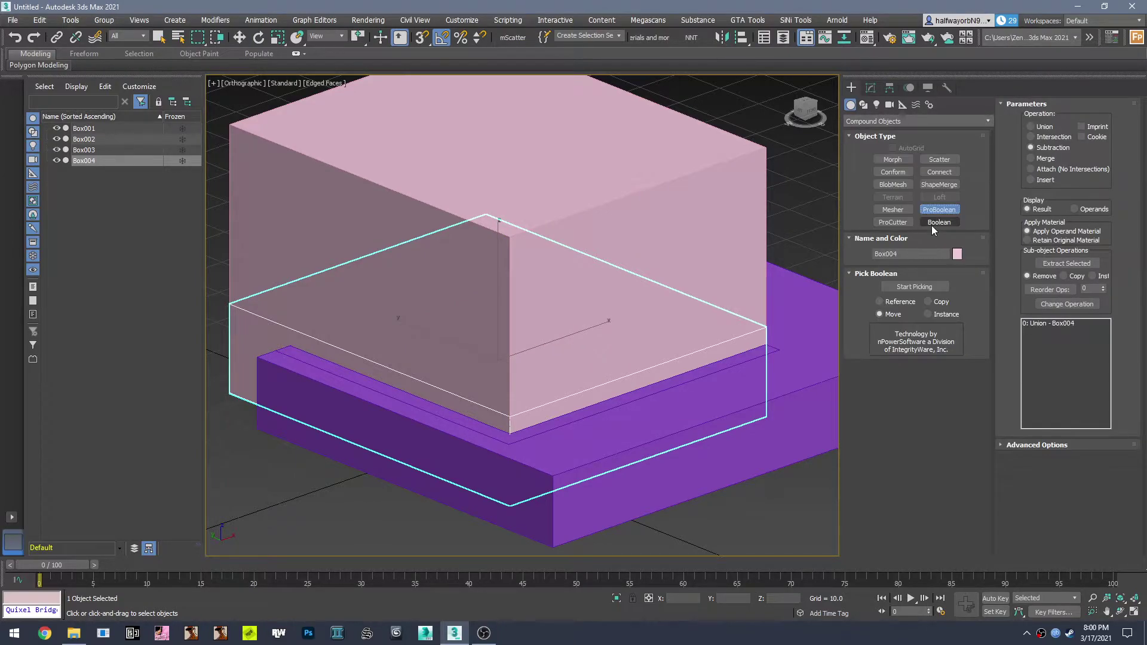
click(937, 223)
click(912, 287)
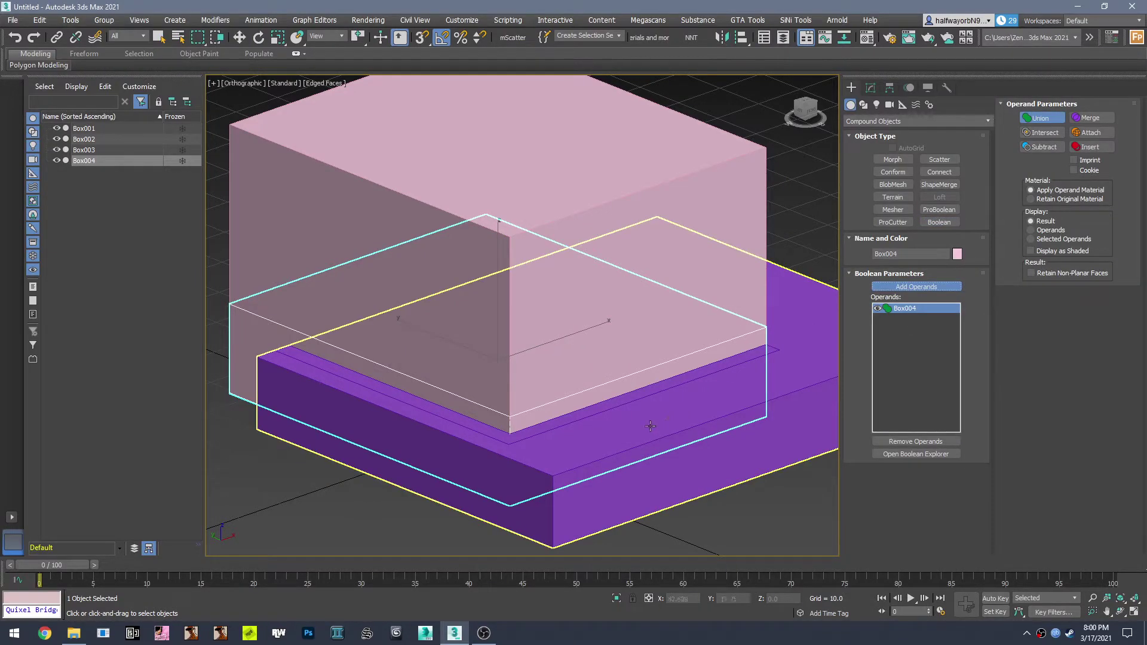
click(641, 478)
click(1042, 147)
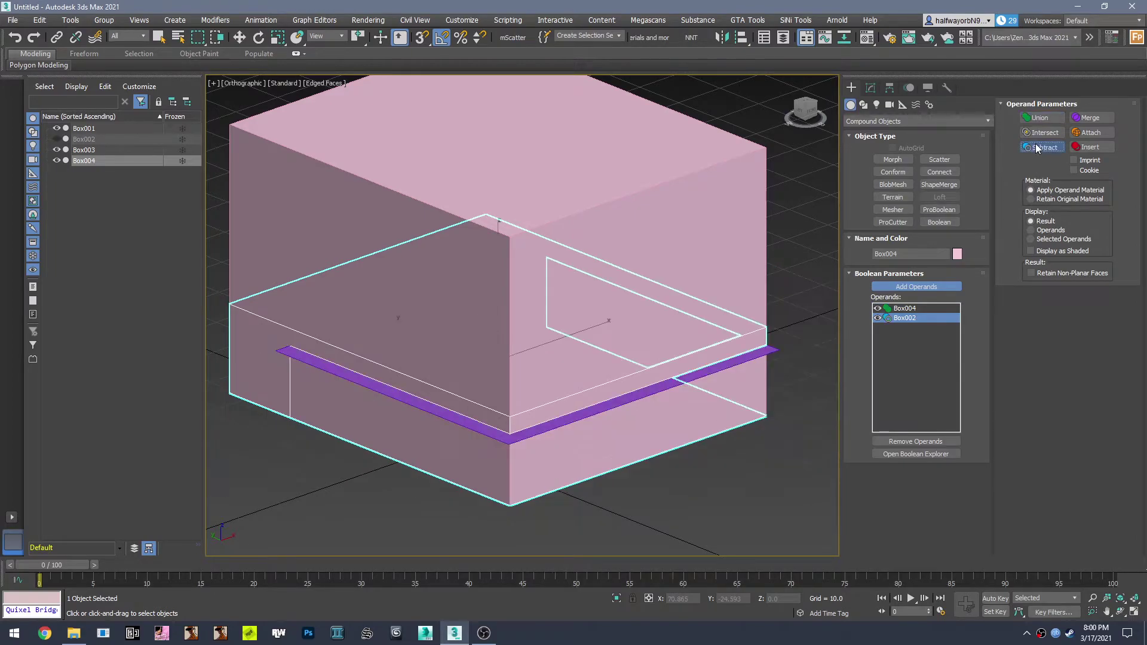
Convert the Boolean result to an Editable Poly and hide all the other objects
click(871, 90)
right_click(918, 140)
click(950, 228)
right_click(644, 346)
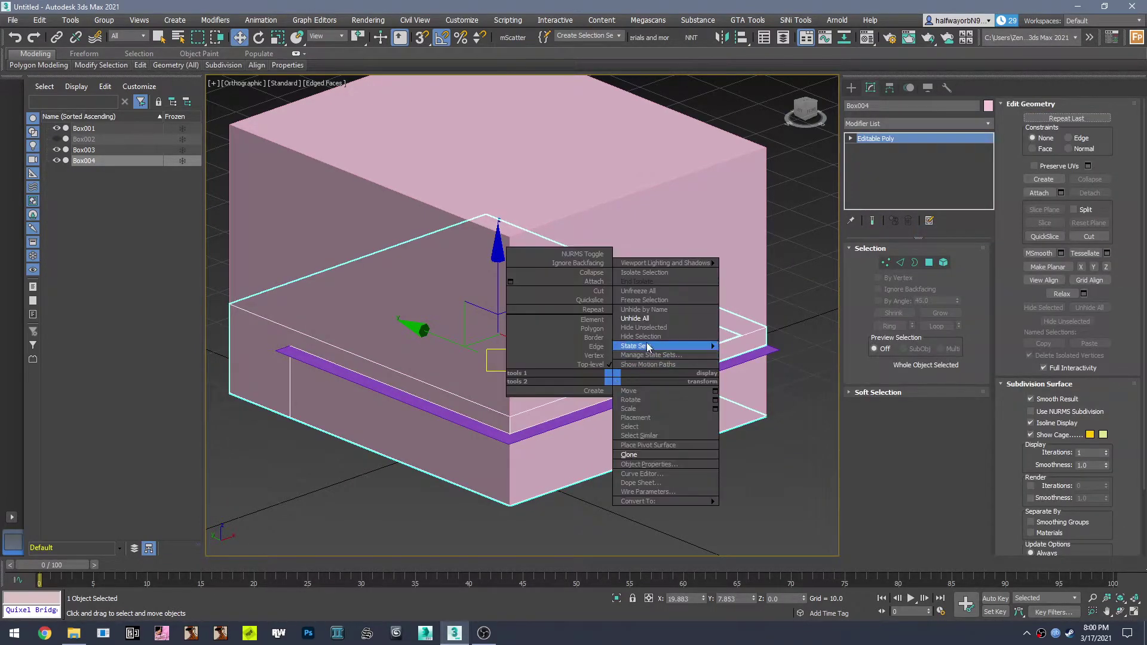
click(655, 321)
right_click(631, 381)
click(676, 333)
alt+middle_drag(667, 363, 602, 338)
Cut the front face of the pink shell from its inner corner up to the top edge, separating the narrow strip
click(930, 263)
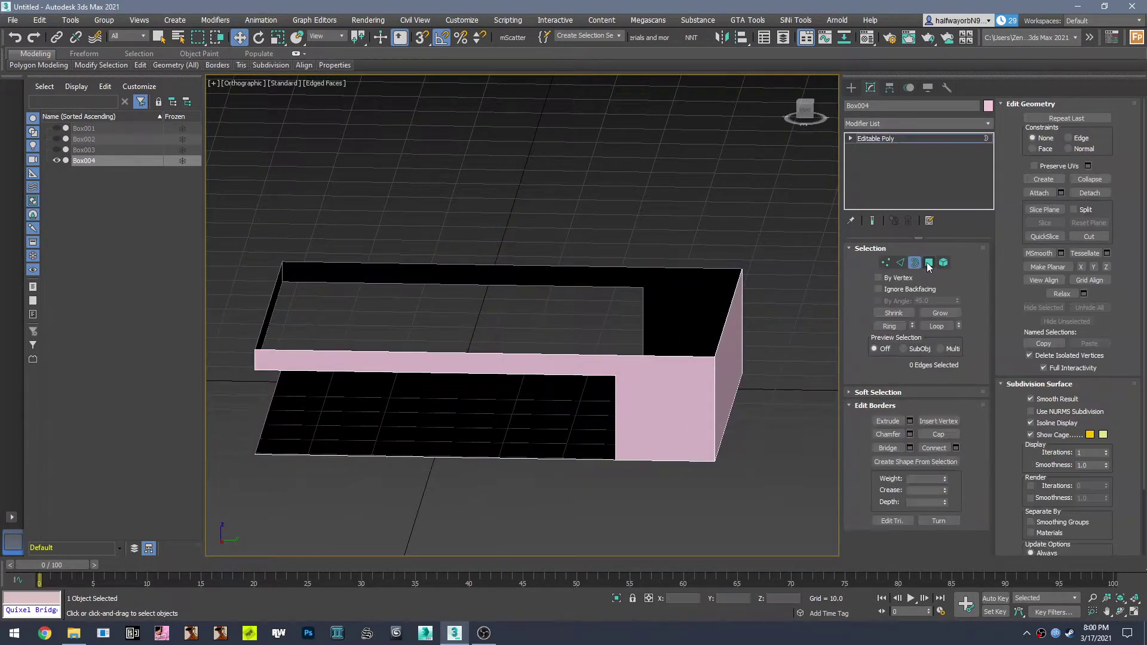
click(1087, 237)
click(617, 375)
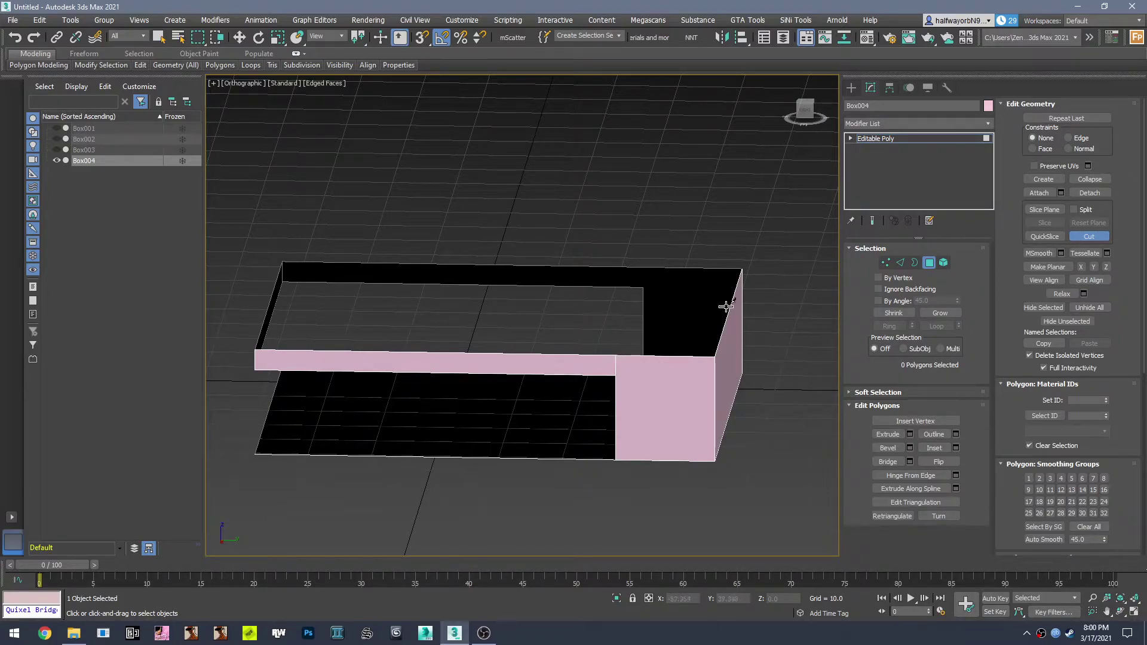
key(w)
Delete the wide front section, the adjoining side face and the bottom face of the pink shell
click(685, 410)
alt+middle_drag(731, 374, 627, 391)
ctrl+click(671, 440)
middle_drag(671, 440, 433, 407)
key(Delete)
click(600, 427)
key(Delete)
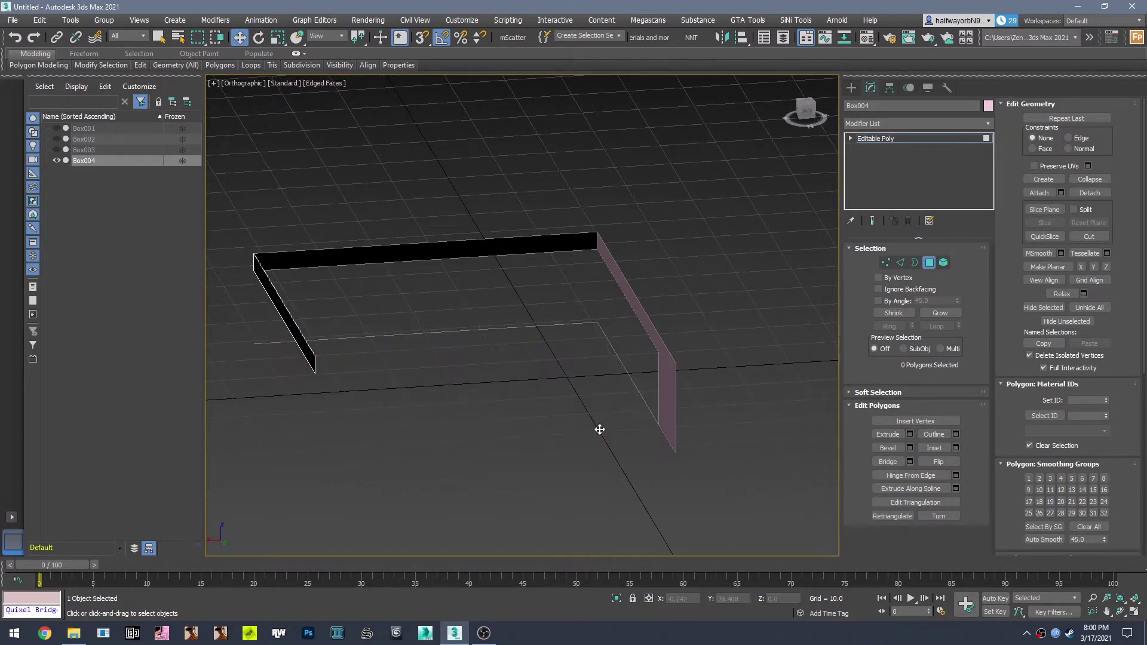
Cut the opposite L-shaped face from its inner corner up to the top edge, separating its wide section from the narrow strip
click(637, 353)
ctrl+drag(511, 375, 515, 383)
alt+middle_drag(612, 395, 535, 382)
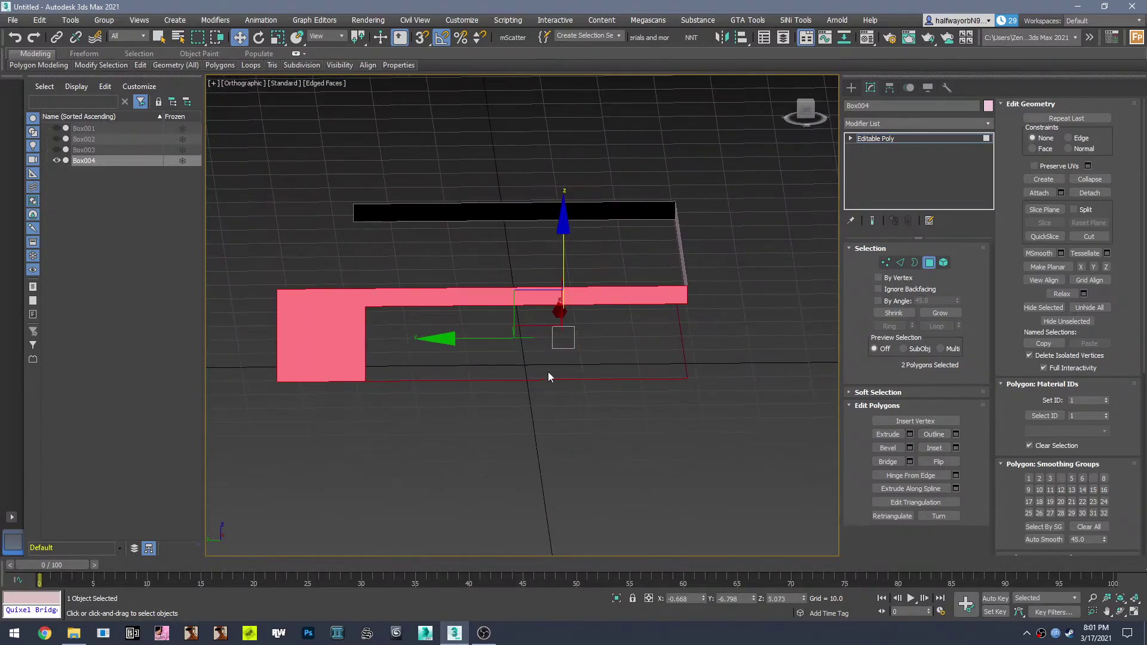
click(1088, 238)
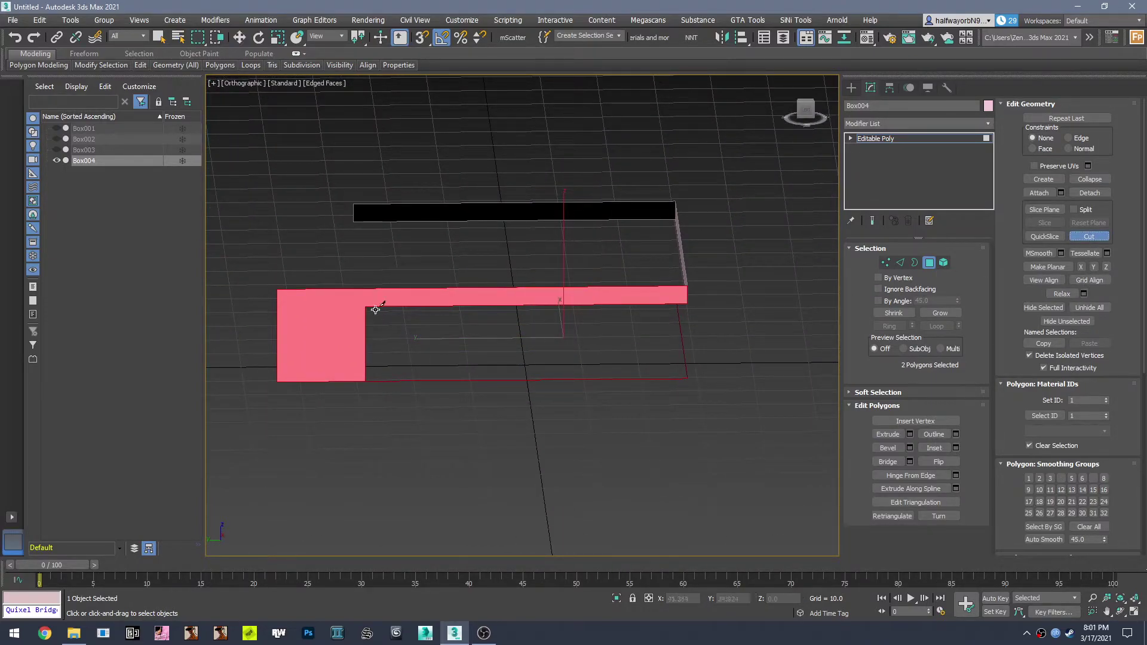
click(364, 309)
right_click(355, 264)
Delete the wide end section and the leftover polygon beside it, keeping only the narrow border strips
click(327, 317)
key(Delete)
drag(648, 347, 751, 404)
key(Delete)
Unhide all objects and leave polygon editing on the pink strip
alt+middle_drag(528, 364, 597, 377)
right_click(709, 385)
click(754, 342)
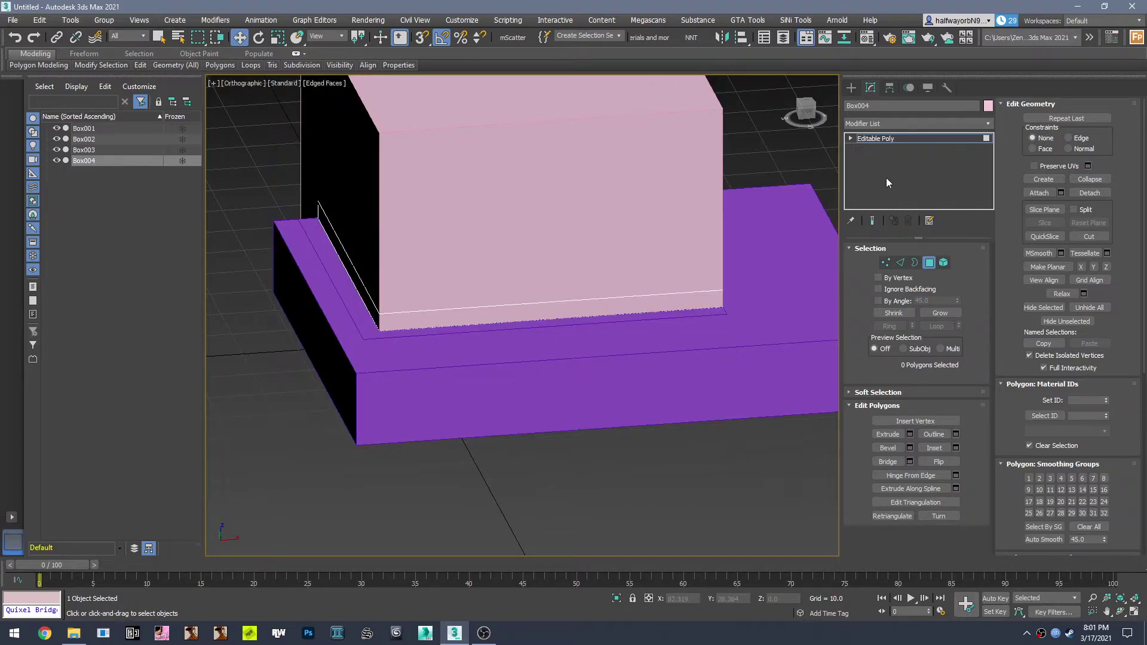
click(899, 139)
Add the purple strip to the selection and hide everything except the two border strips
ctrl+click(661, 316)
scroll(585, 305, up, 5)
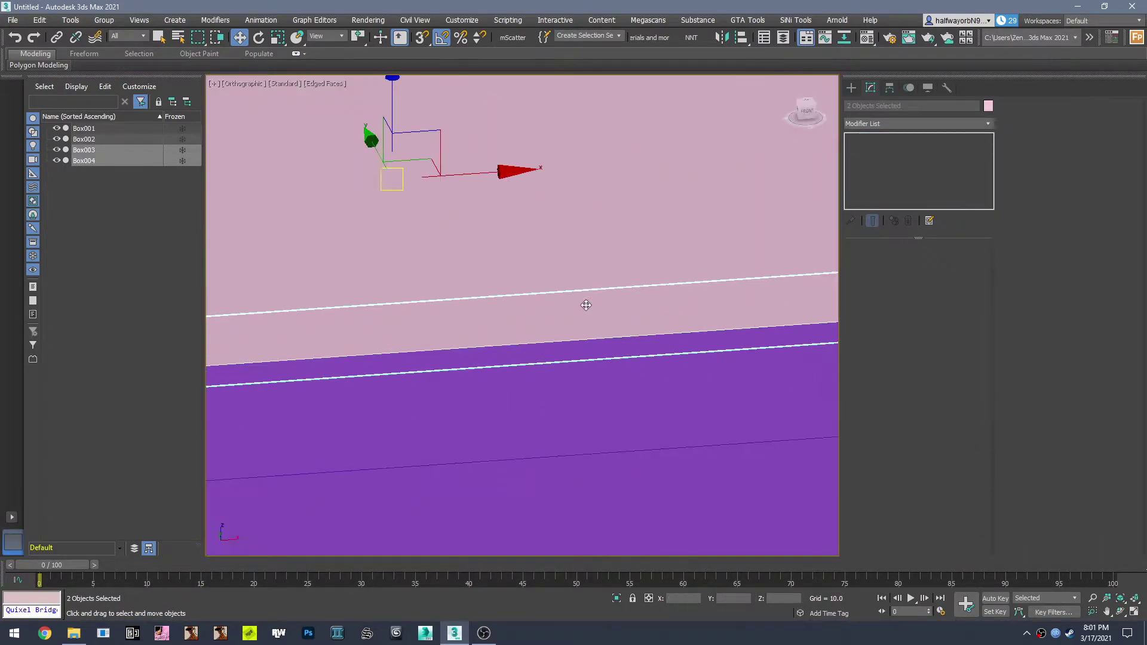
right_click(667, 320)
click(675, 271)
scroll(629, 308, down, 7)
alt+middle_drag(629, 310, 607, 323)
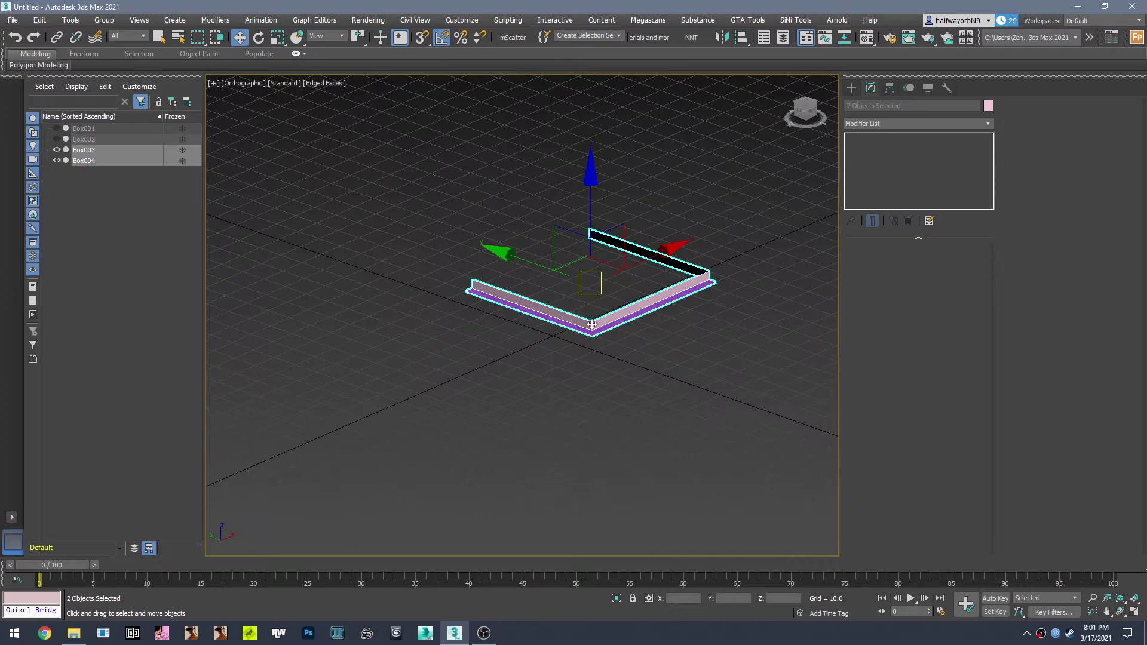
Add an Edit Poly modifier to both strips and select all of their polygons
scroll(607, 323, up, 3)
click(899, 125)
scroll(887, 481, down, 4)
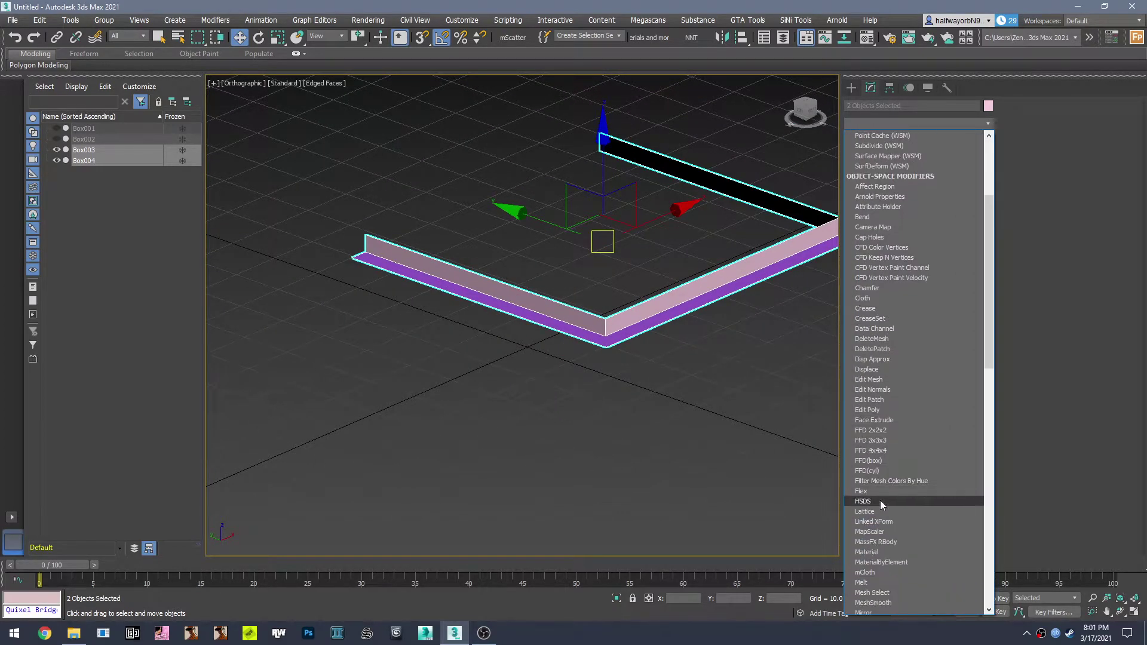
click(875, 410)
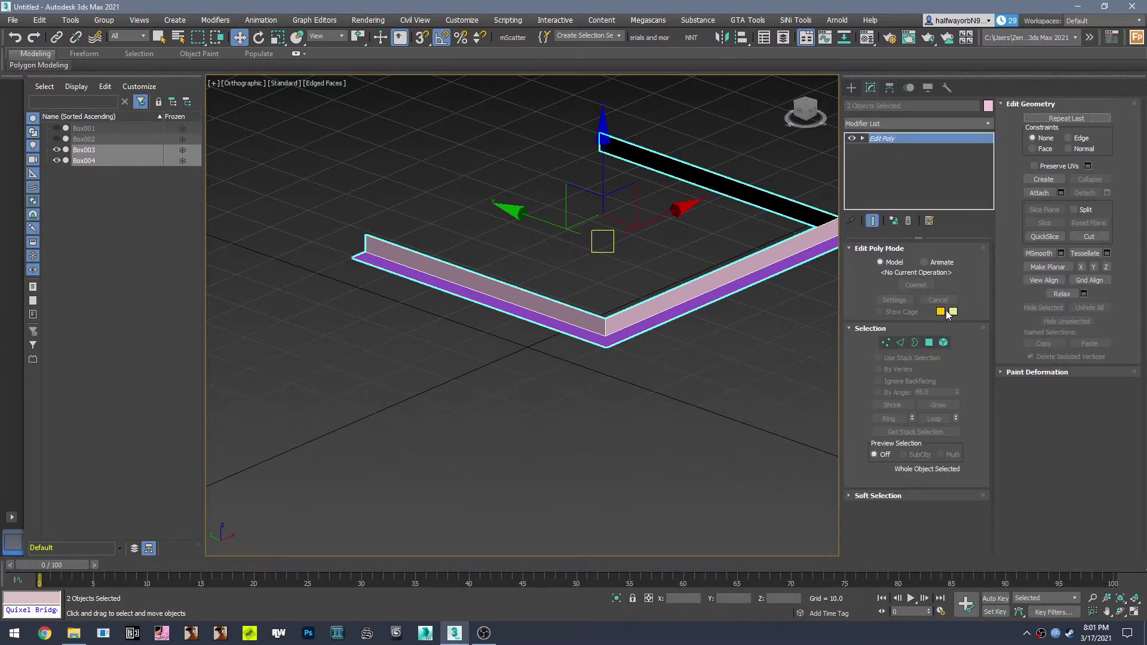
click(929, 342)
scroll(557, 383, down, 3)
key(ctrl+a)
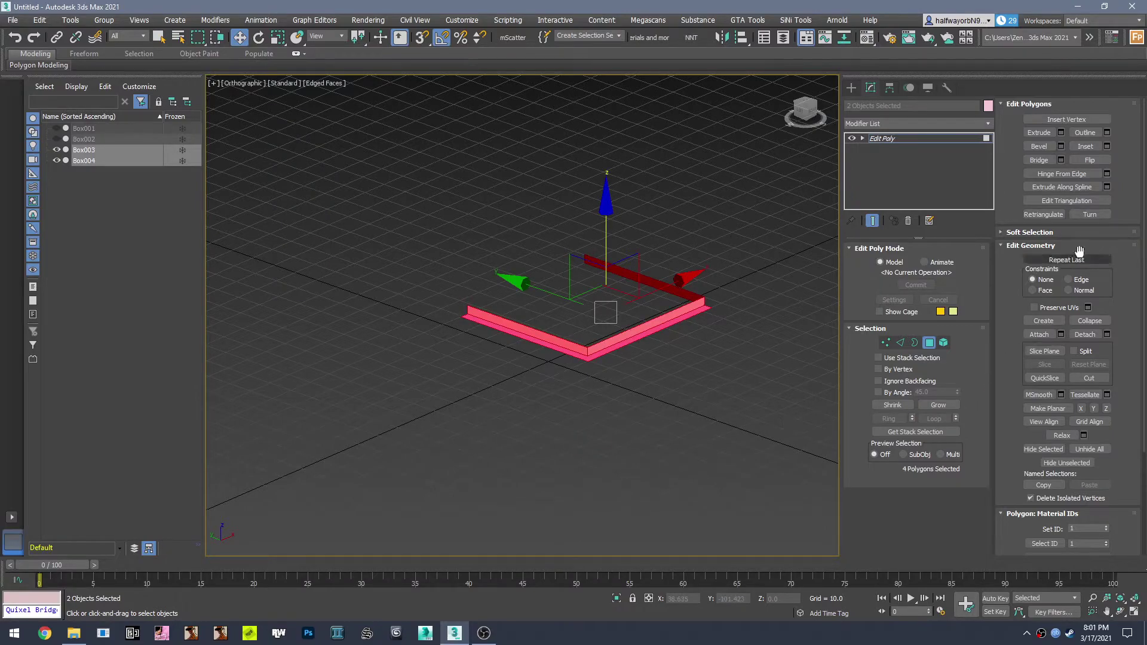
Extrude the selected polygons along local normals with a height of 0.002 and a bias of 0
click(1061, 133)
click(532, 323)
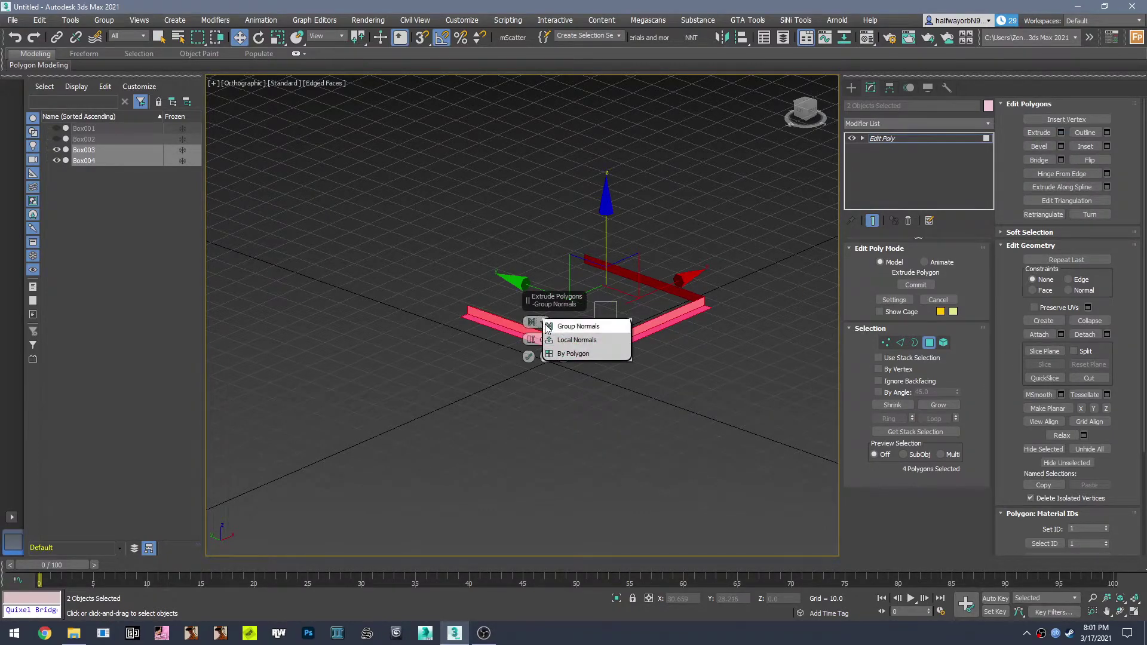
click(578, 340)
click(544, 356)
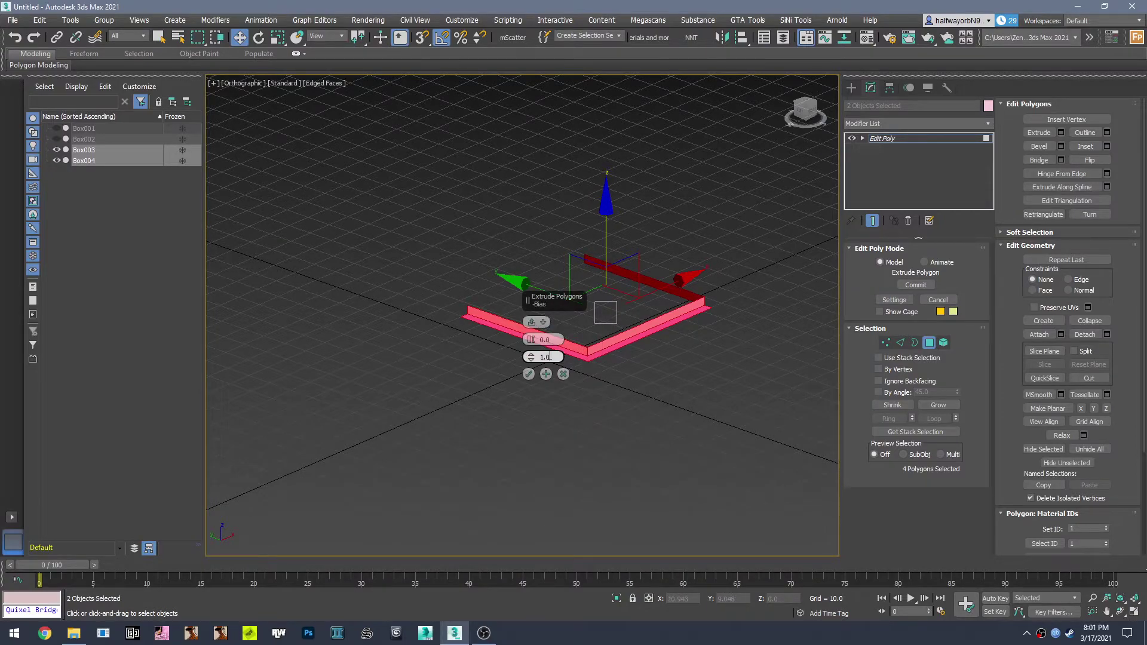
text(0)
key(Return)
click(558, 340)
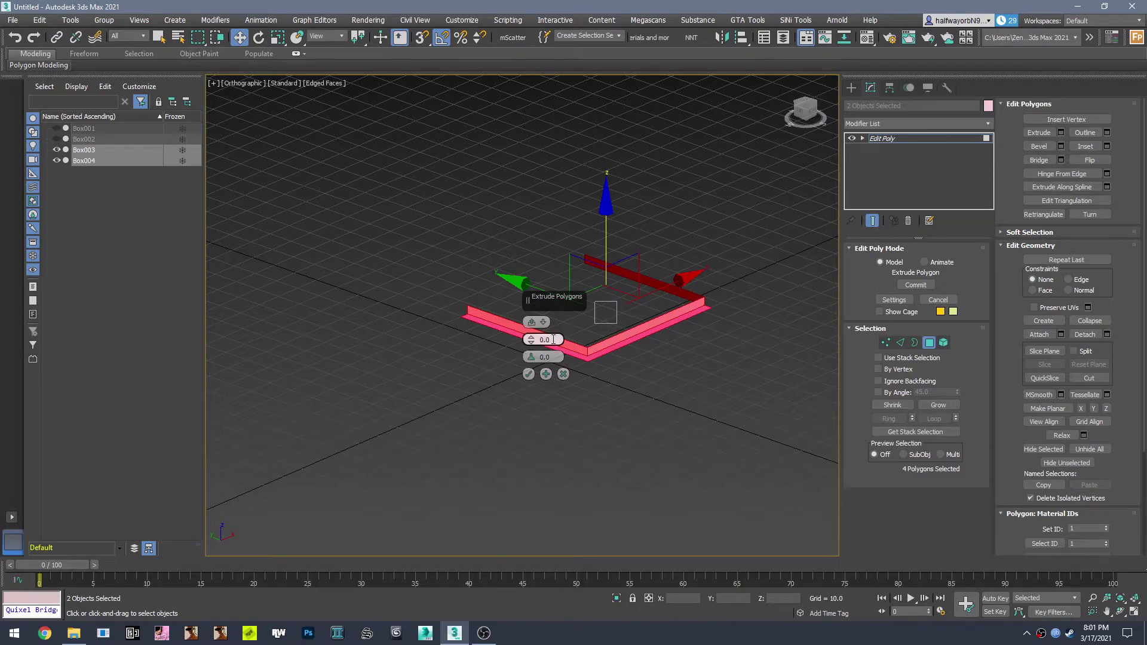
text(0.002)
key(Return)
click(528, 375)
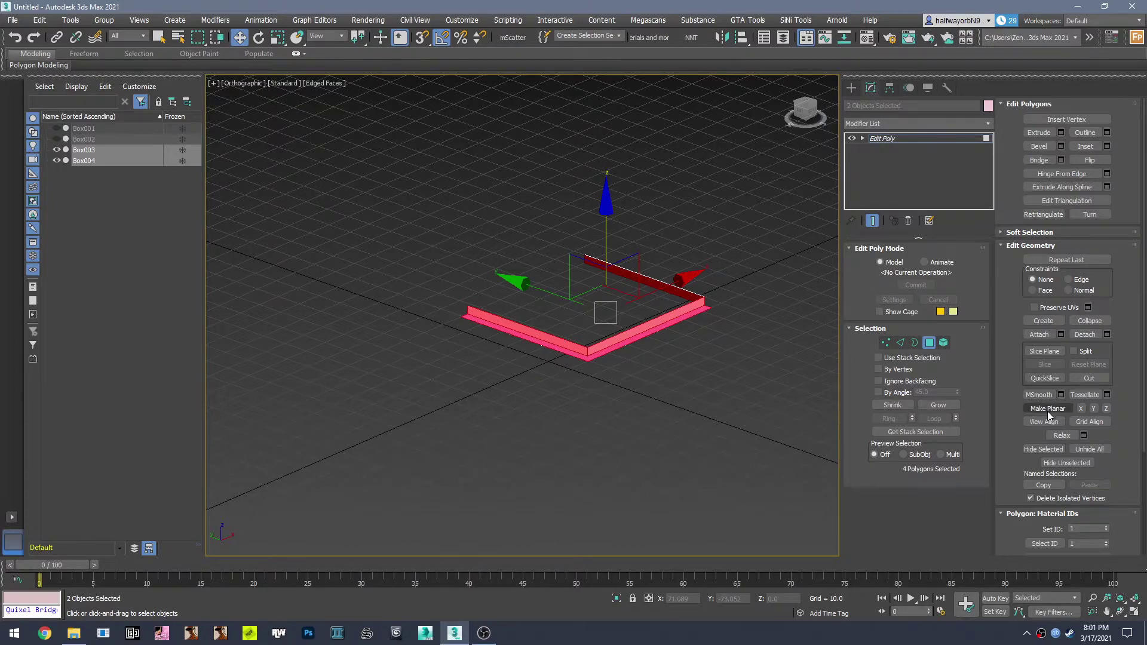
Hide the extruded polygons and any remaining ones on both strips, and unhide all polygons again
click(1044, 449)
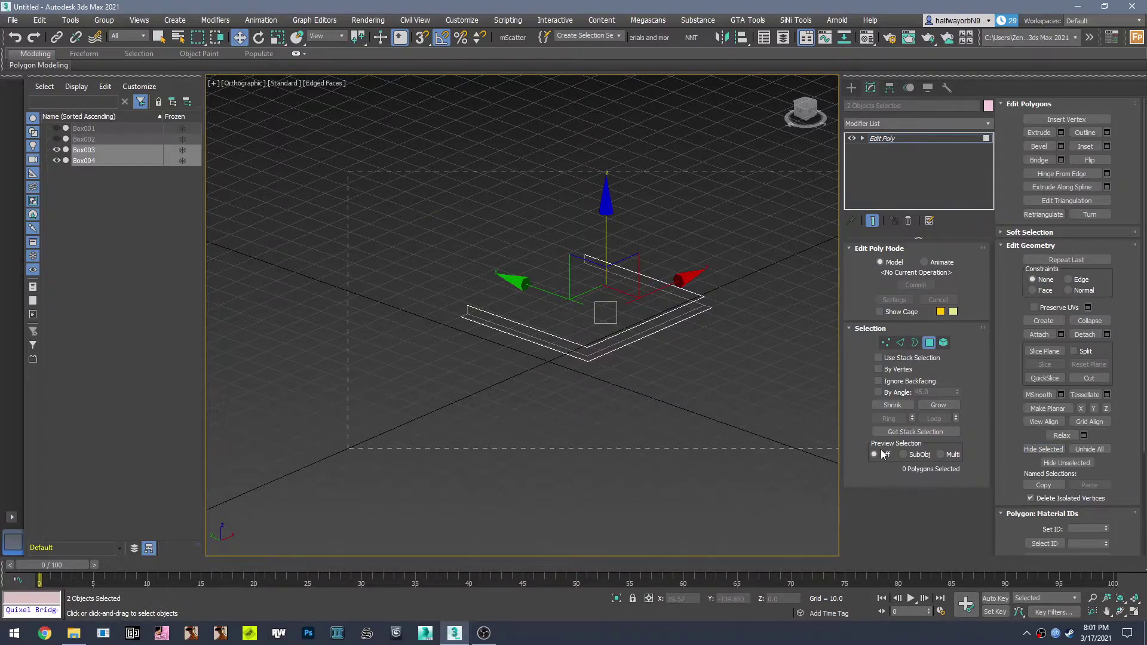
key(ctrl+a)
click(1042, 449)
click(1085, 448)
scroll(618, 347, up, 5)
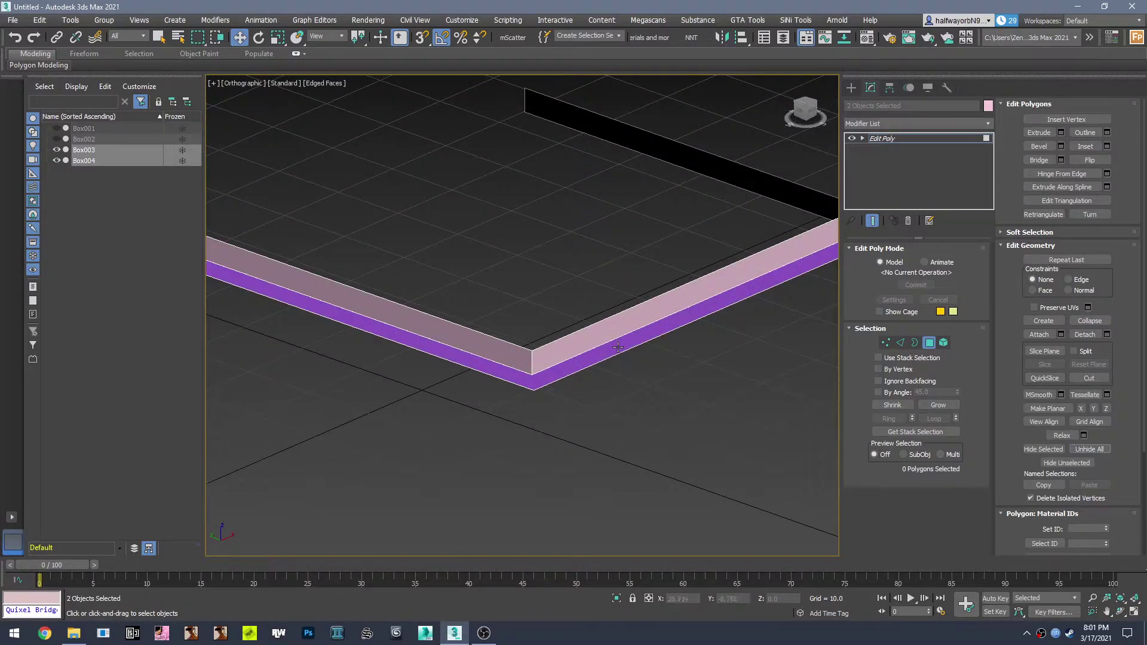
Collapse the Edit Poly modifier on both strips
click(891, 136)
right_click(891, 136)
click(896, 258)
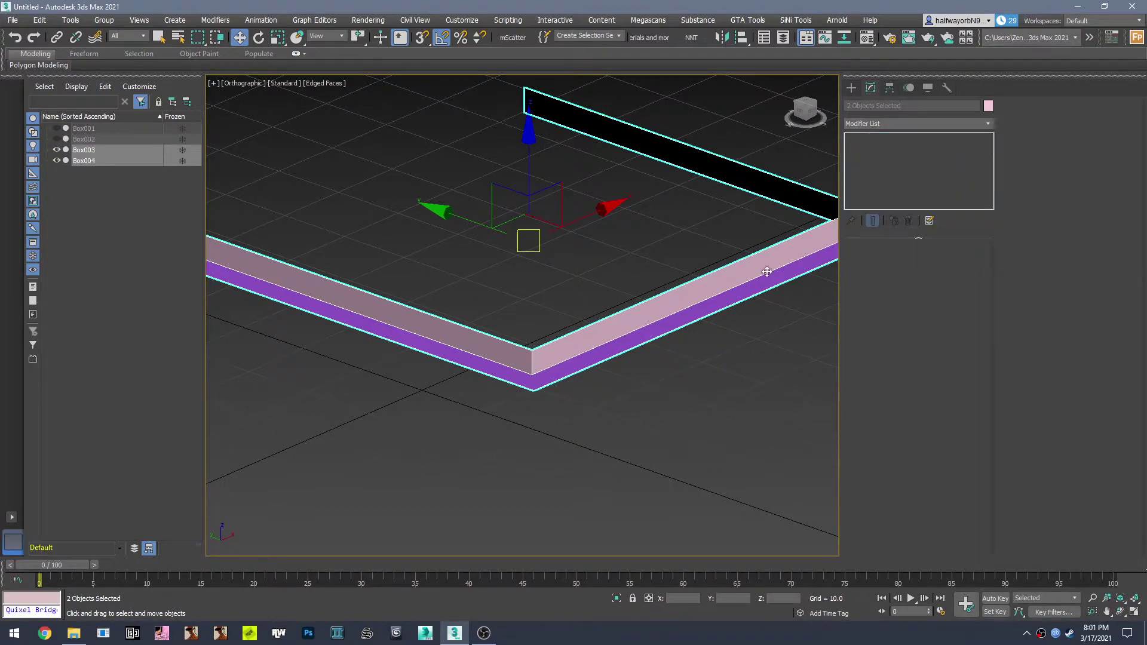
Apply an Unwrap UVW modifier to the pink strip, with its UV editor open, and launch Photoshop
click(649, 302)
click(877, 121)
scroll(921, 394, down, 20)
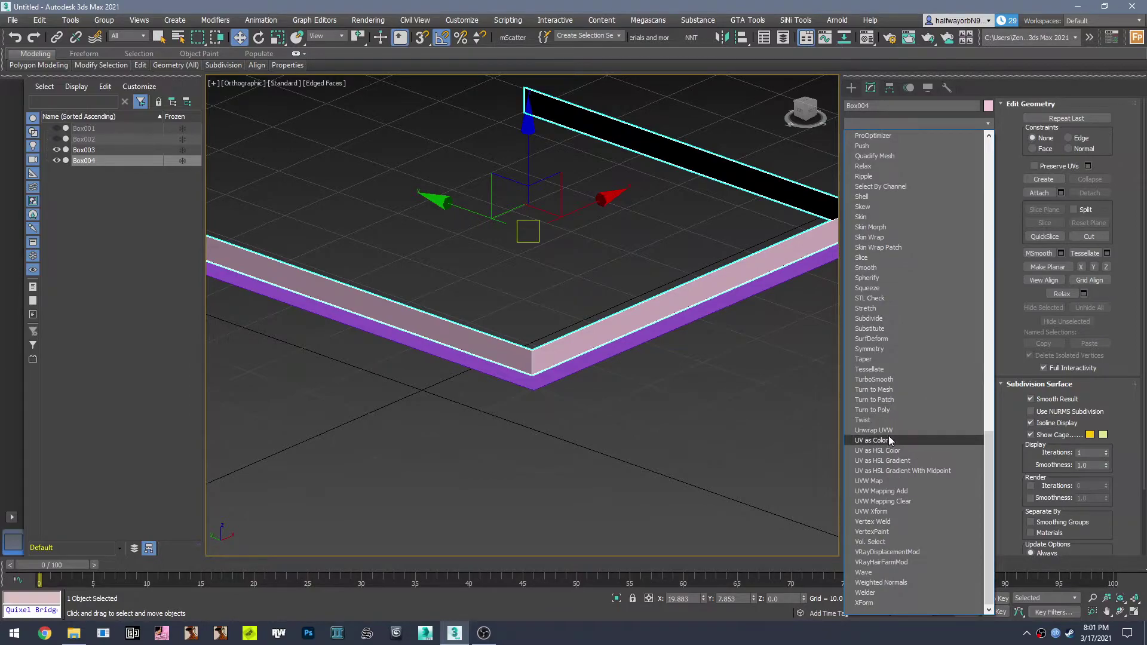
click(887, 428)
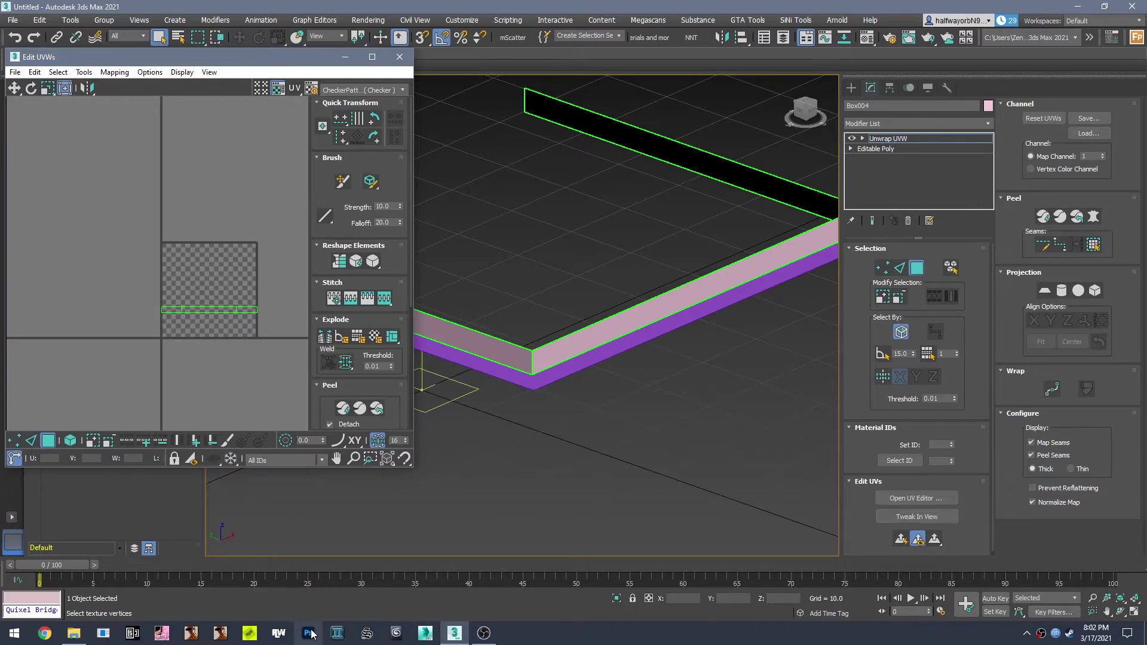
click(310, 633)
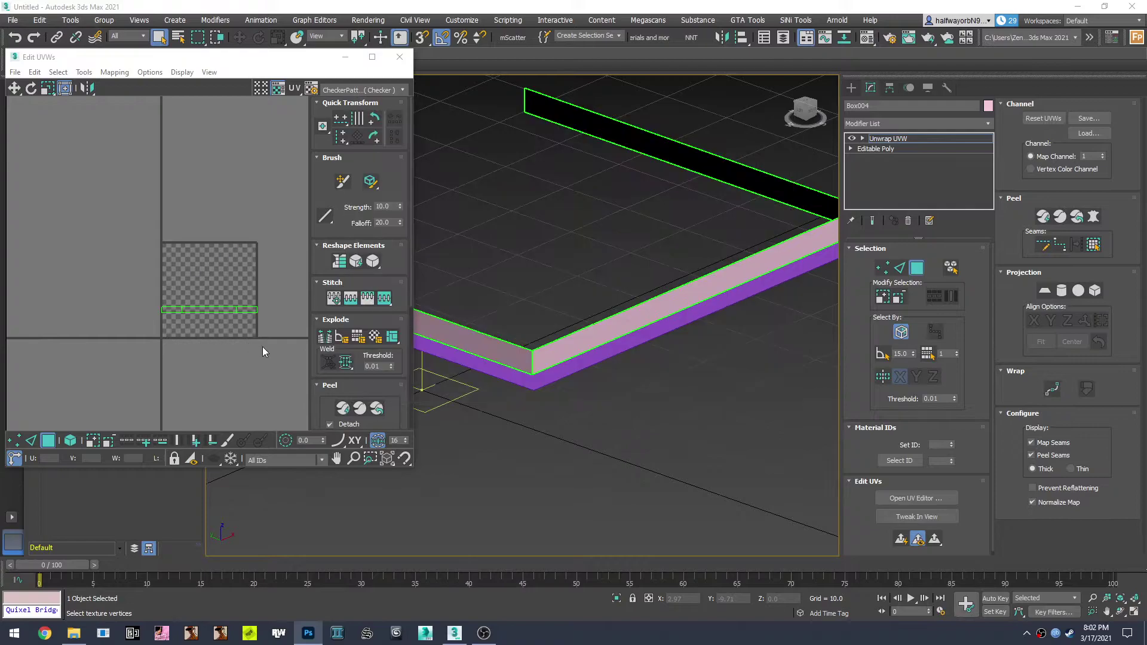
Scale all of the pink strip's UVs up uniformly until their height roughly matches the texture tile
drag(259, 350, 120, 294)
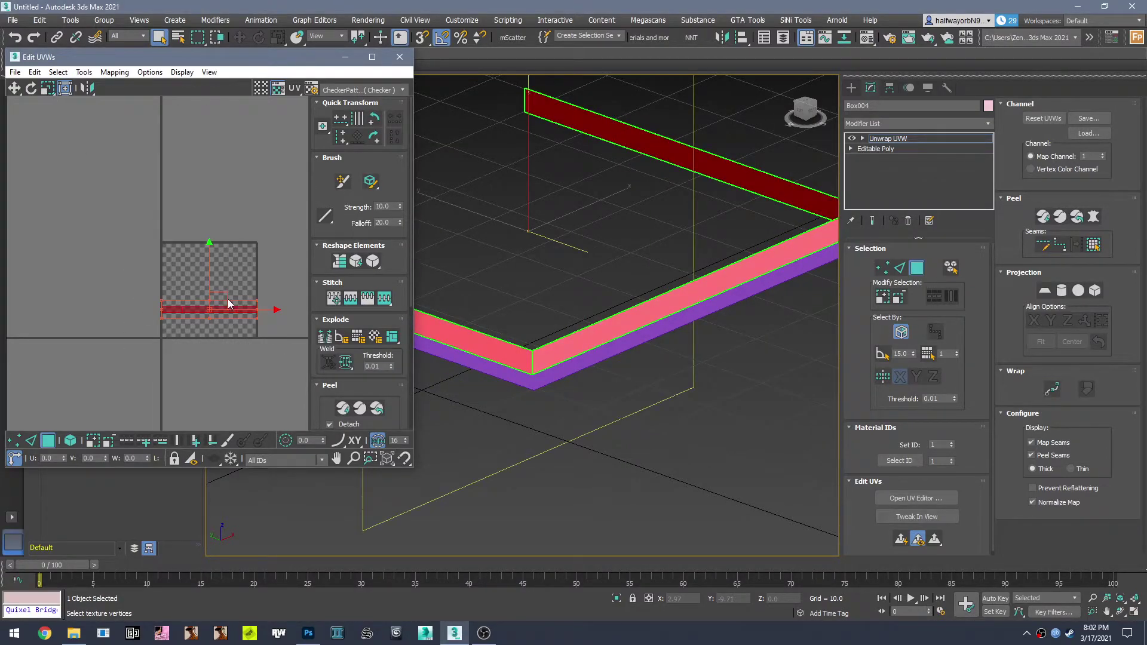
key(r)
drag(235, 309, 317, 67)
scroll(226, 259, down, 6)
drag(216, 275, 229, 254)
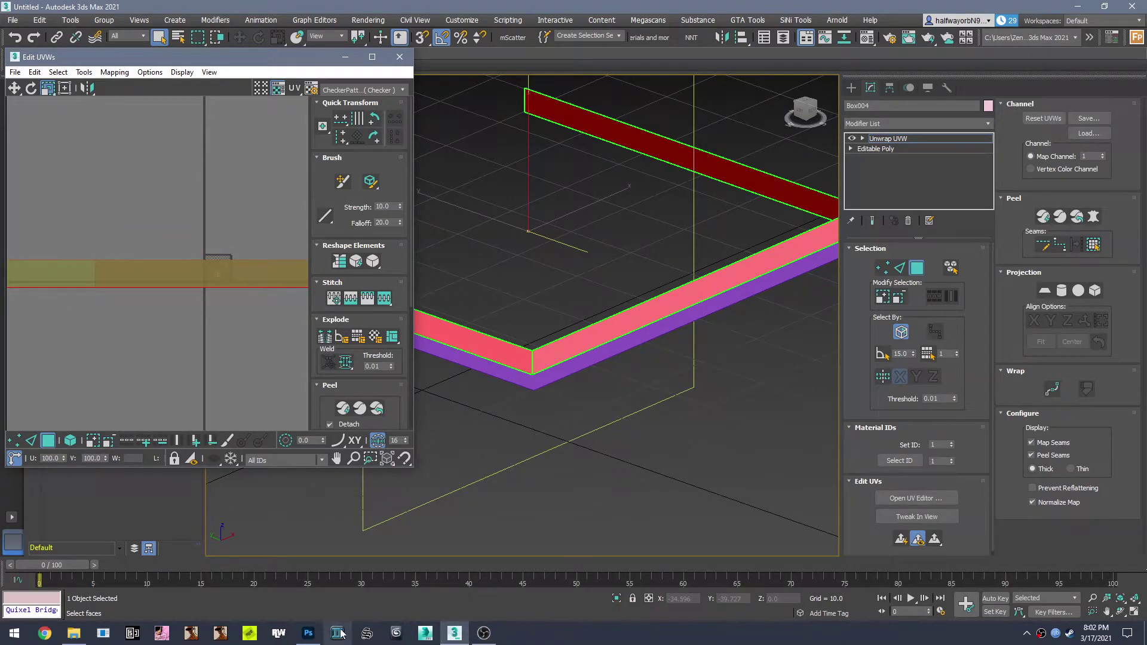
Switch to Photoshop and create a 256 x 256 px document at 72 ppi with a white background
click(308, 633)
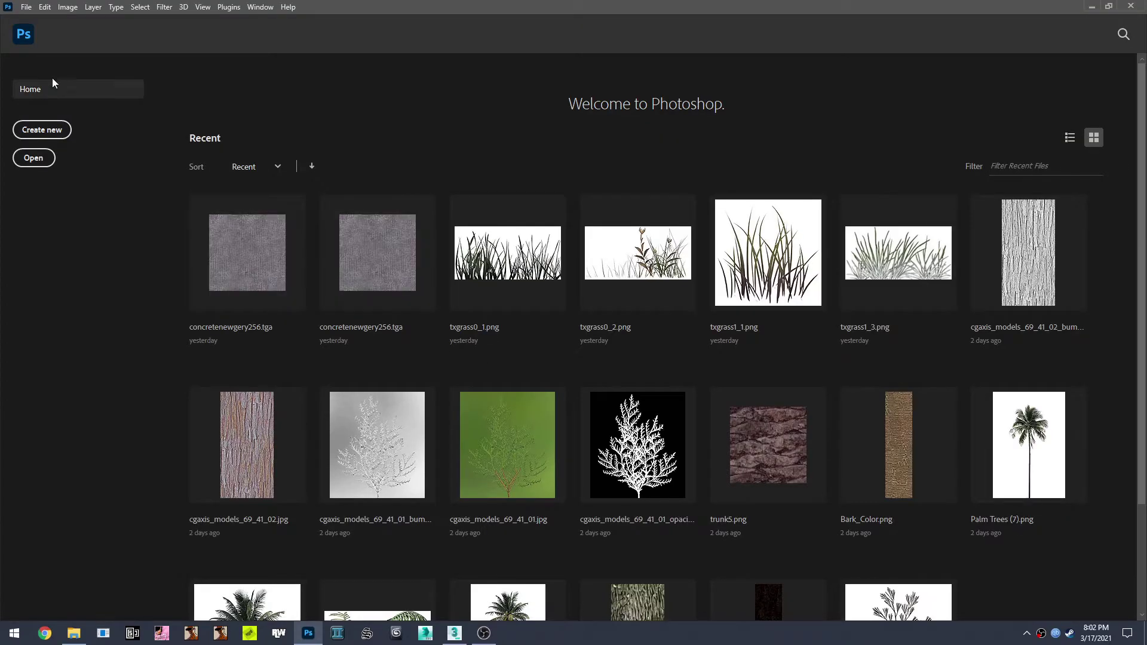
click(26, 7)
click(37, 23)
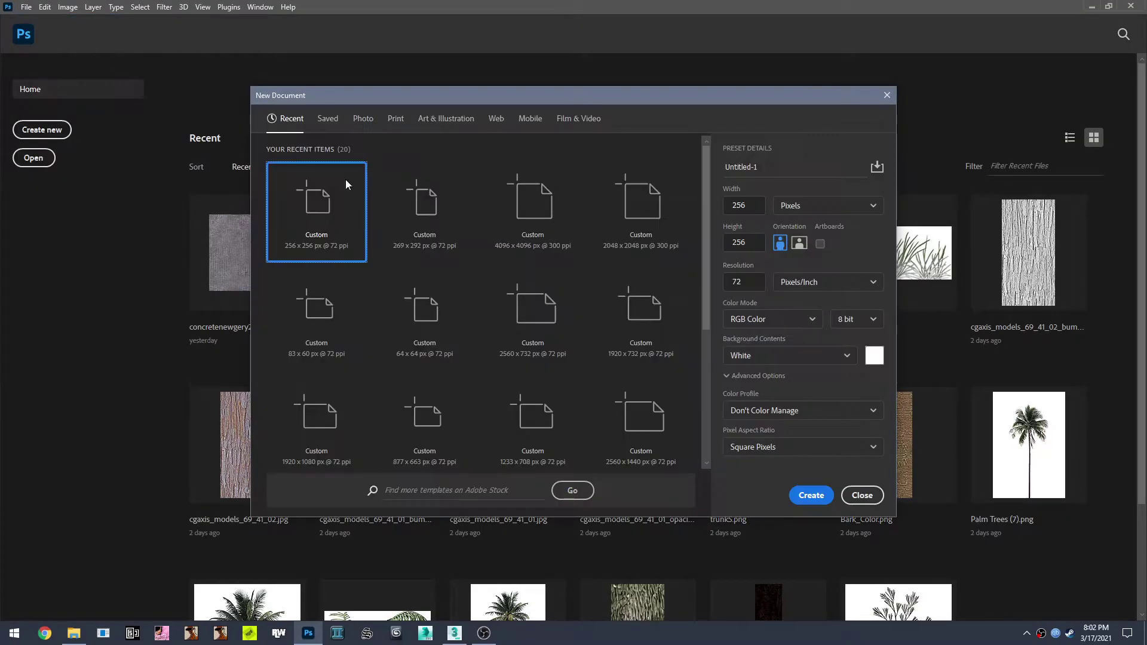
click(792, 493)
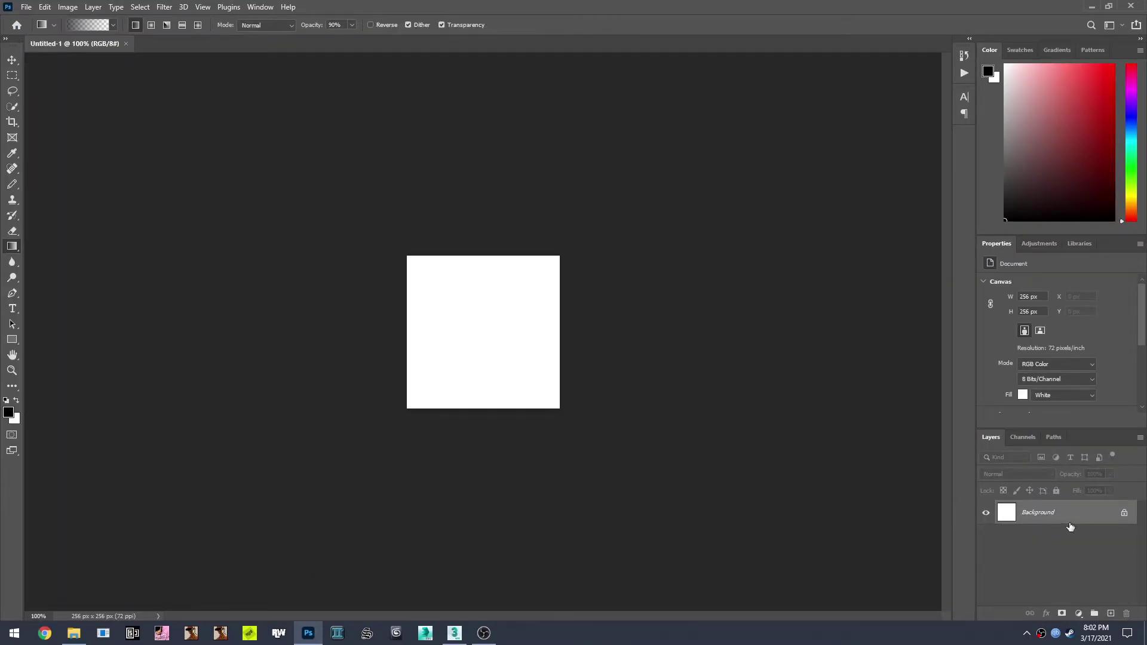
Unlock the background layer, duplicate it and clear the copy to full transparency
click(1125, 514)
key(ctrl+j)
click(12, 75)
drag(250, 130, 668, 464)
key(Delete)
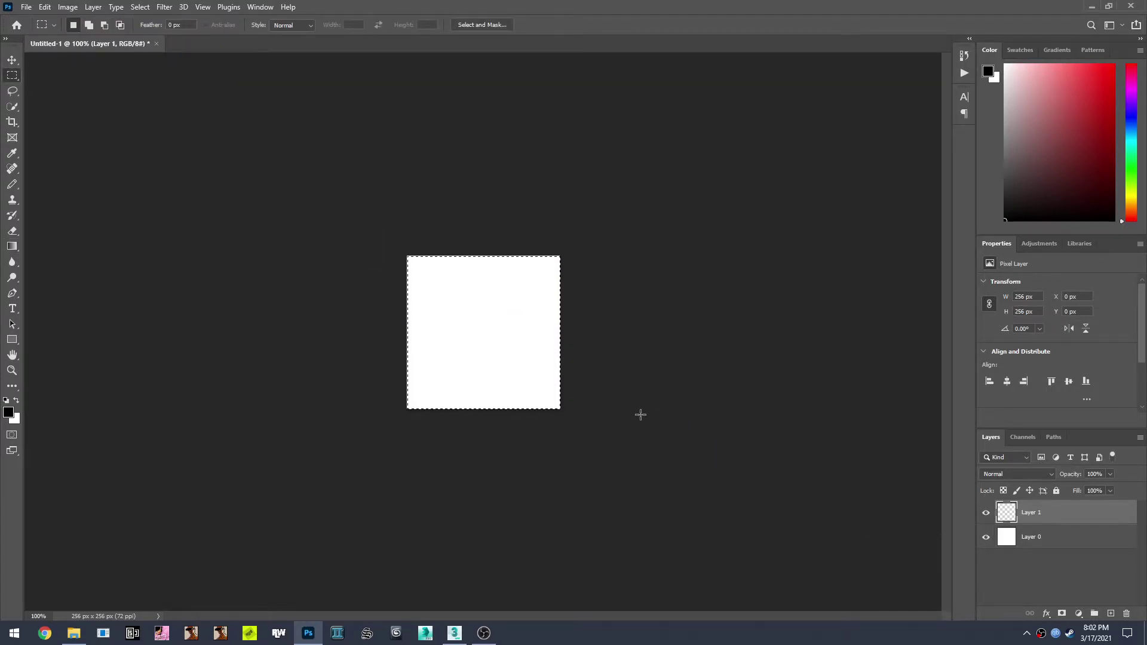
Hide the white layer, add the empty layer's transparency mask to the selection, and deselect everything
click(986, 537)
right_click(1033, 512)
click(1052, 583)
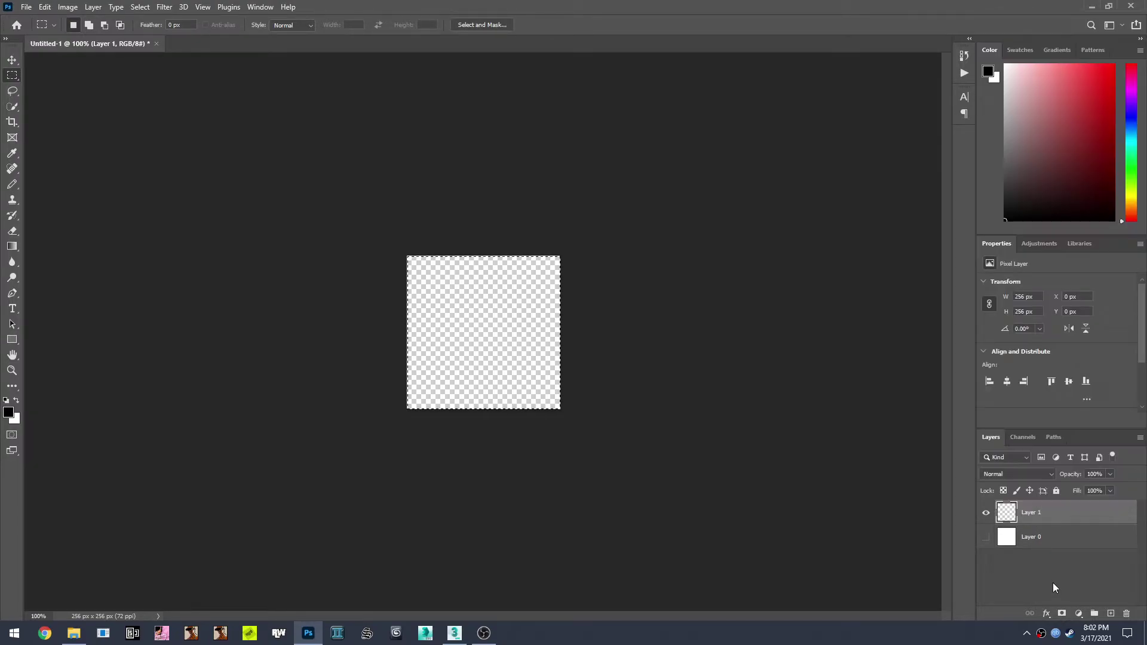
right_click(1006, 513)
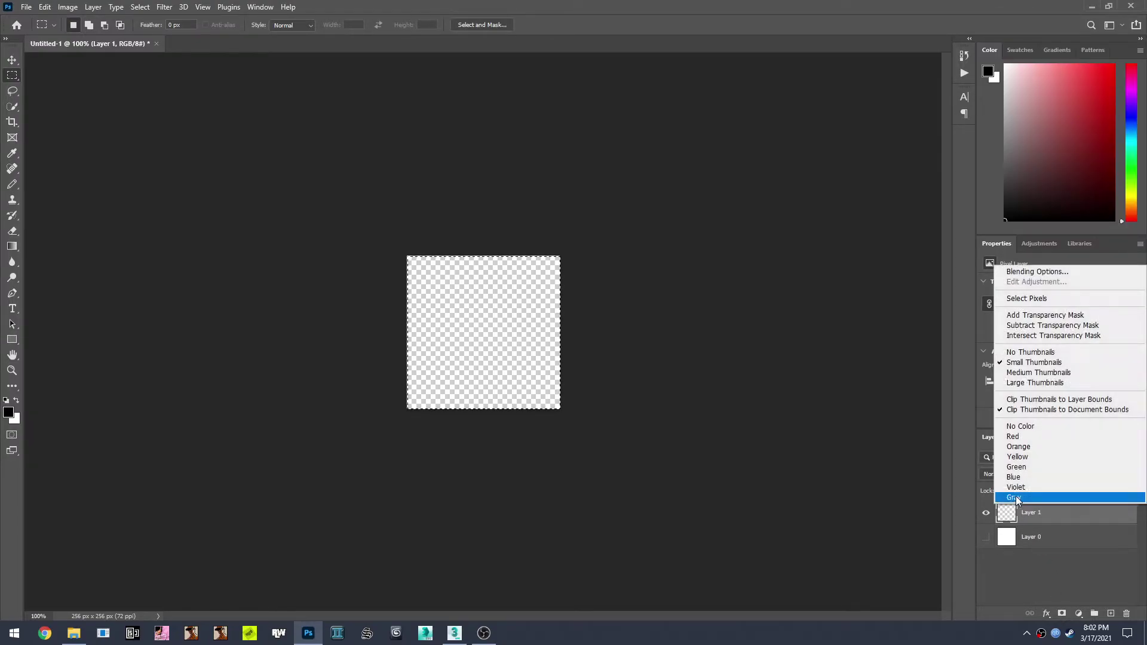
click(1033, 315)
click(135, 209)
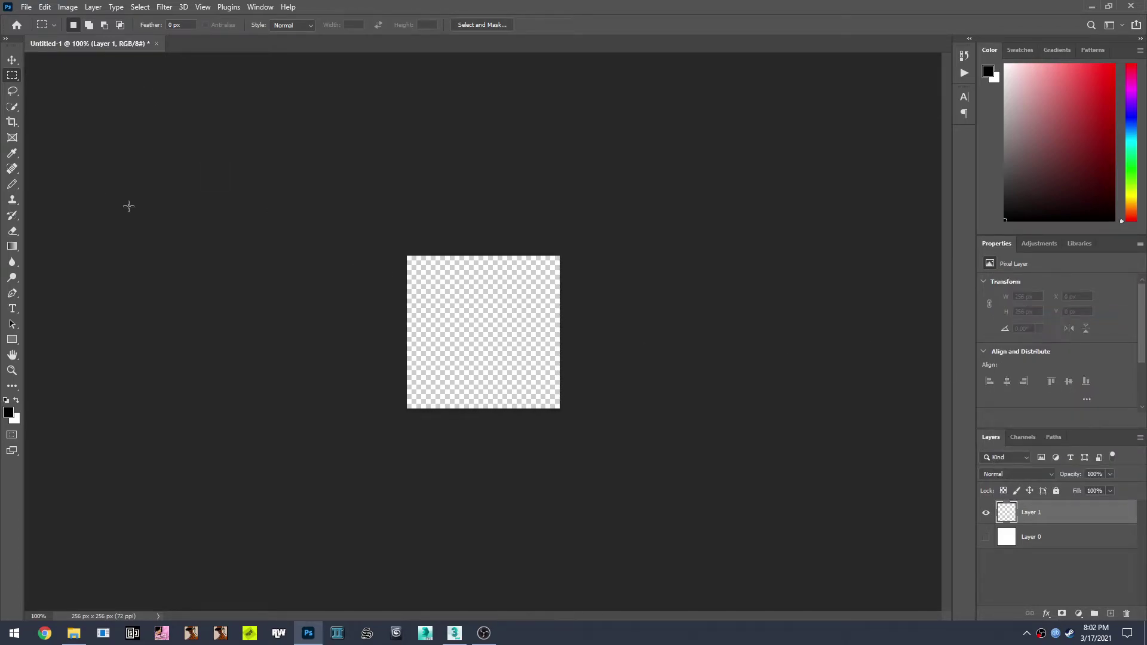
Set the Gradient tool to the Foreground to Transparent preset from the Basics group
click(12, 246)
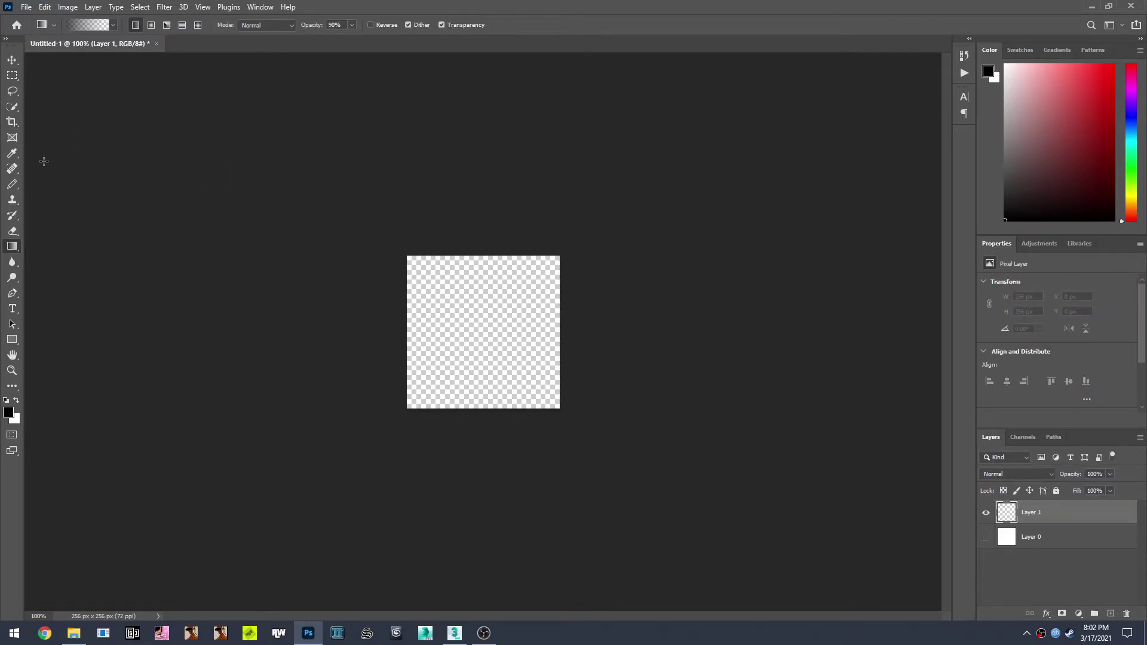
click(102, 28)
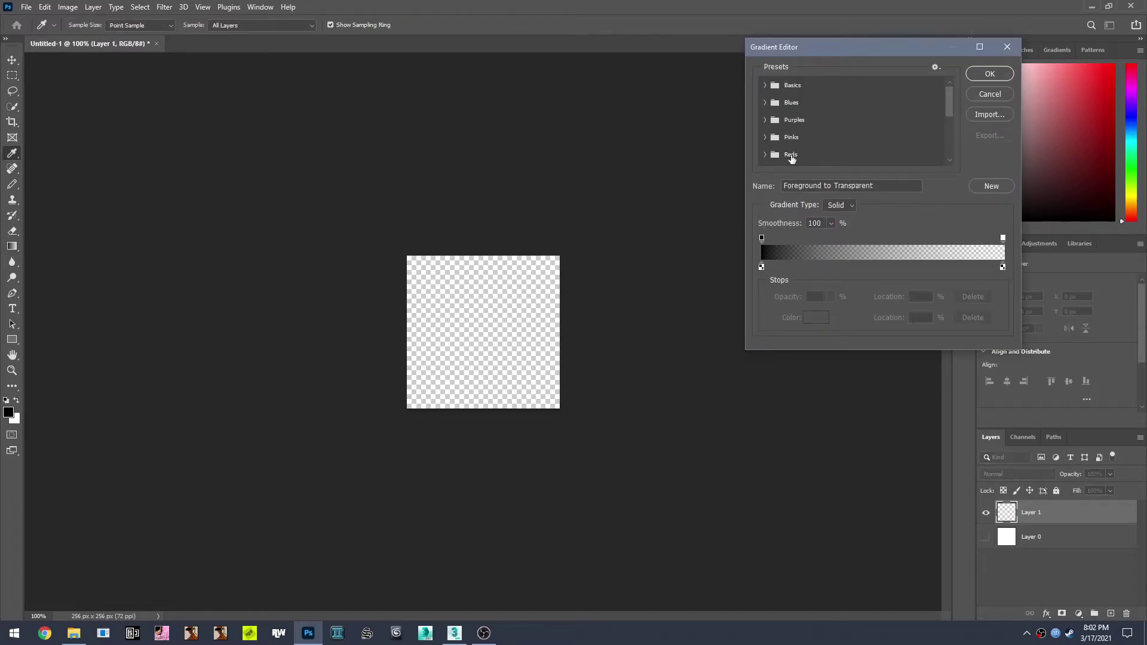
click(765, 85)
click(801, 104)
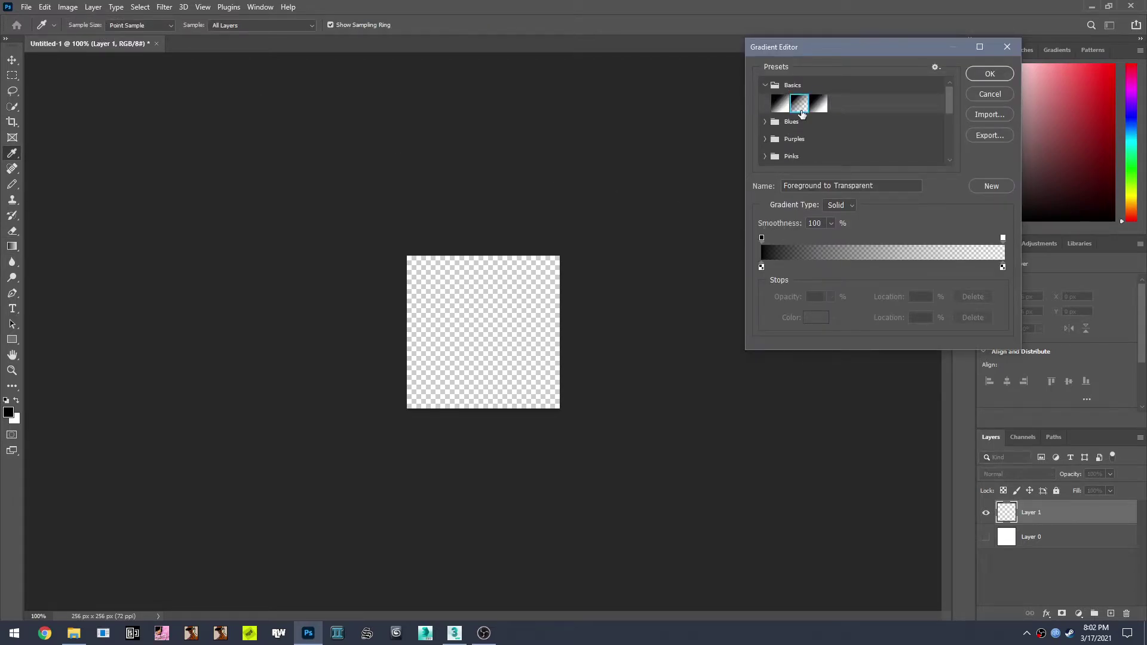
click(990, 74)
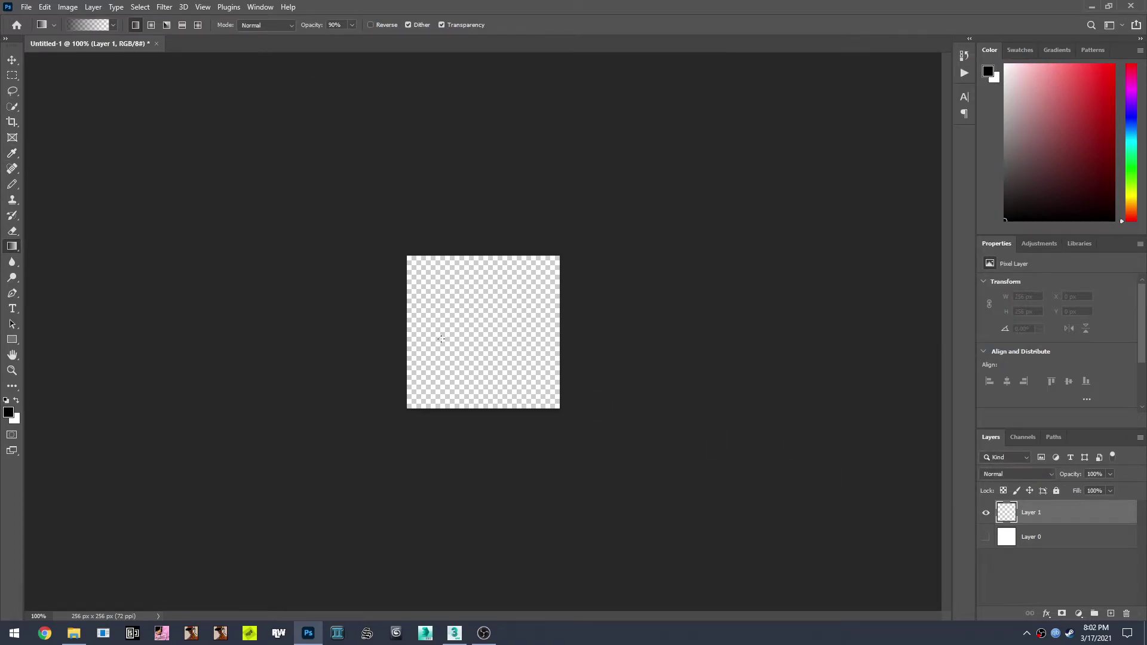
Fill the empty layer with a vertical black-to-transparent gradient spanning the canvas, darkest along its upper edge
drag(412, 330, 558, 332)
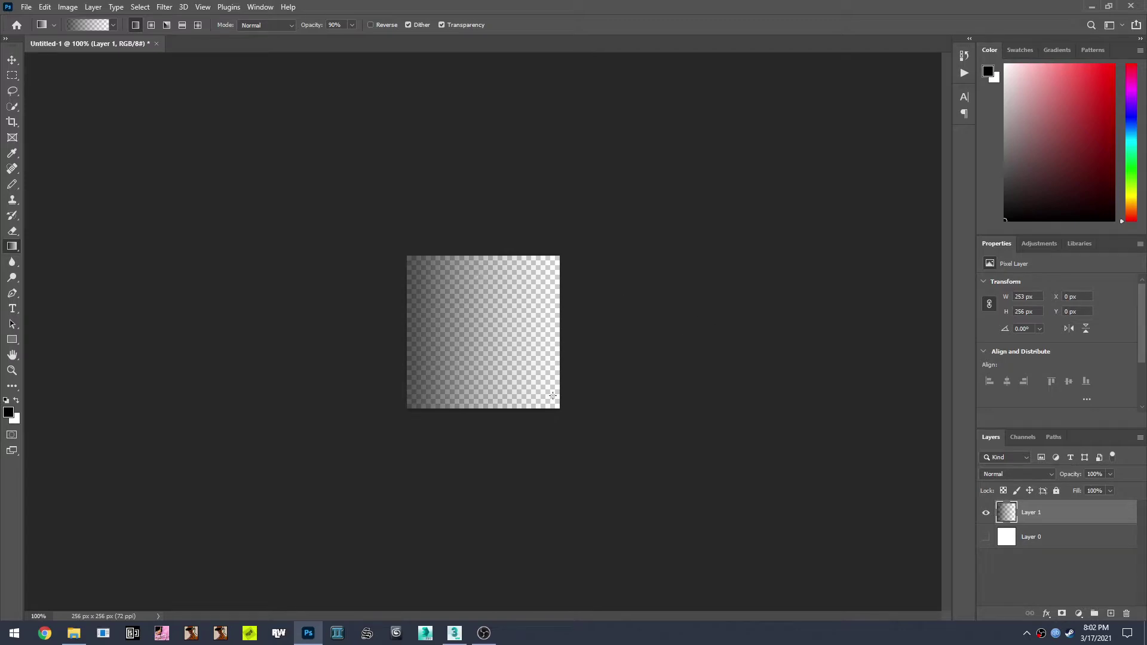
key(ctrl+z)
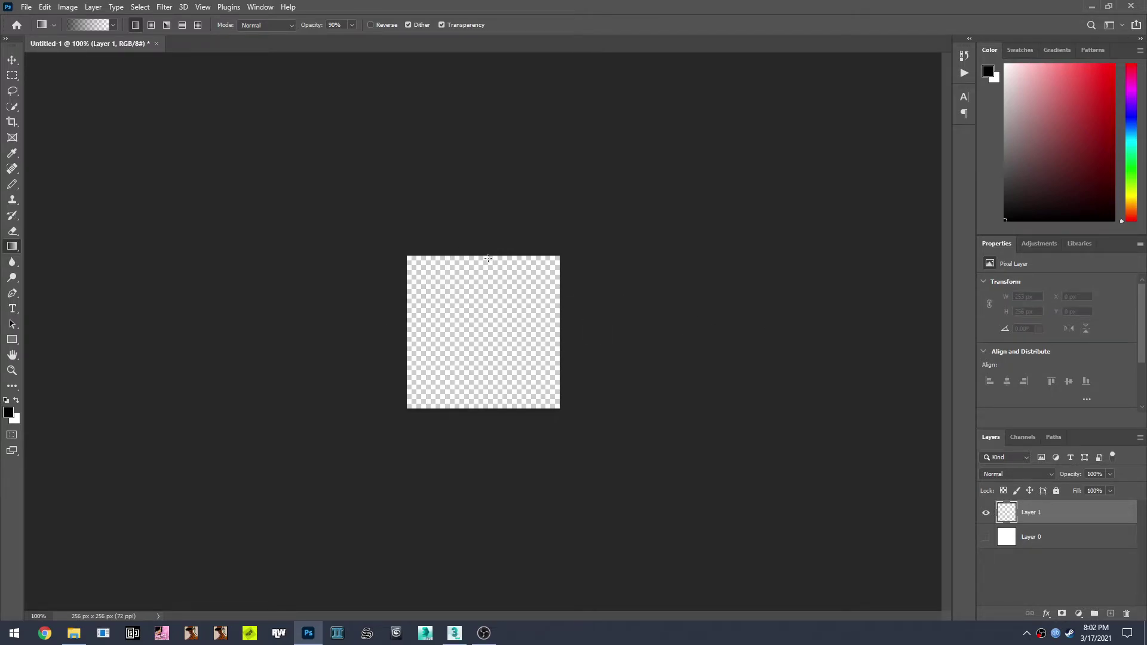
drag(489, 391, 485, 408)
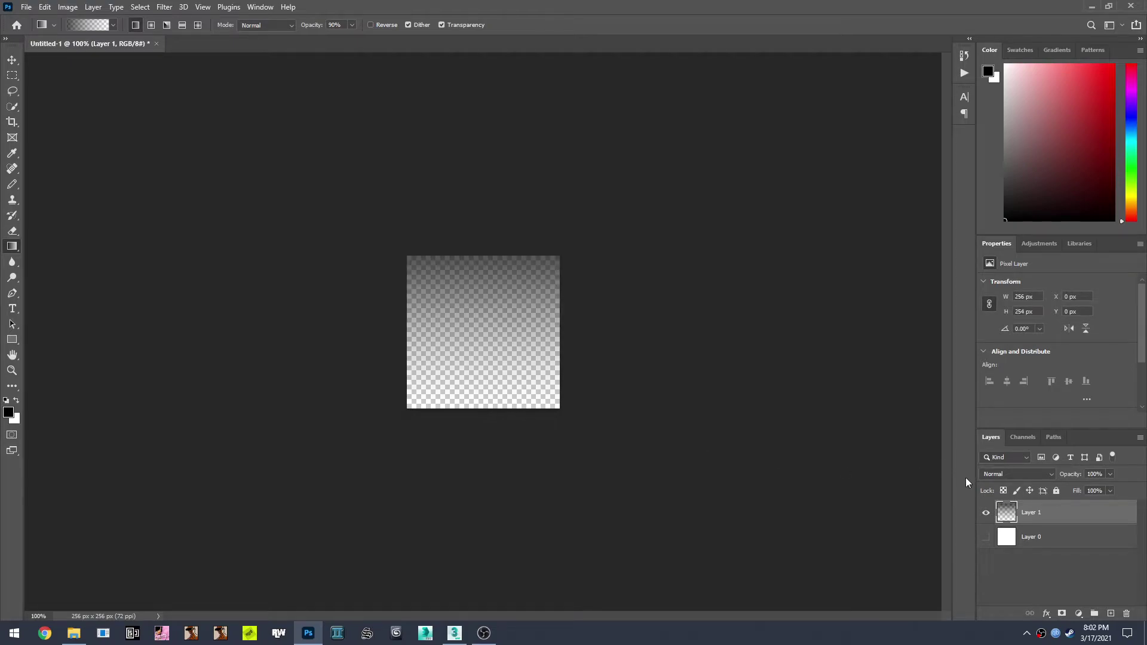
Save the image to the SSD (D:) drive as fakeao in PNG format with the smallest file size option
click(25, 7)
click(43, 153)
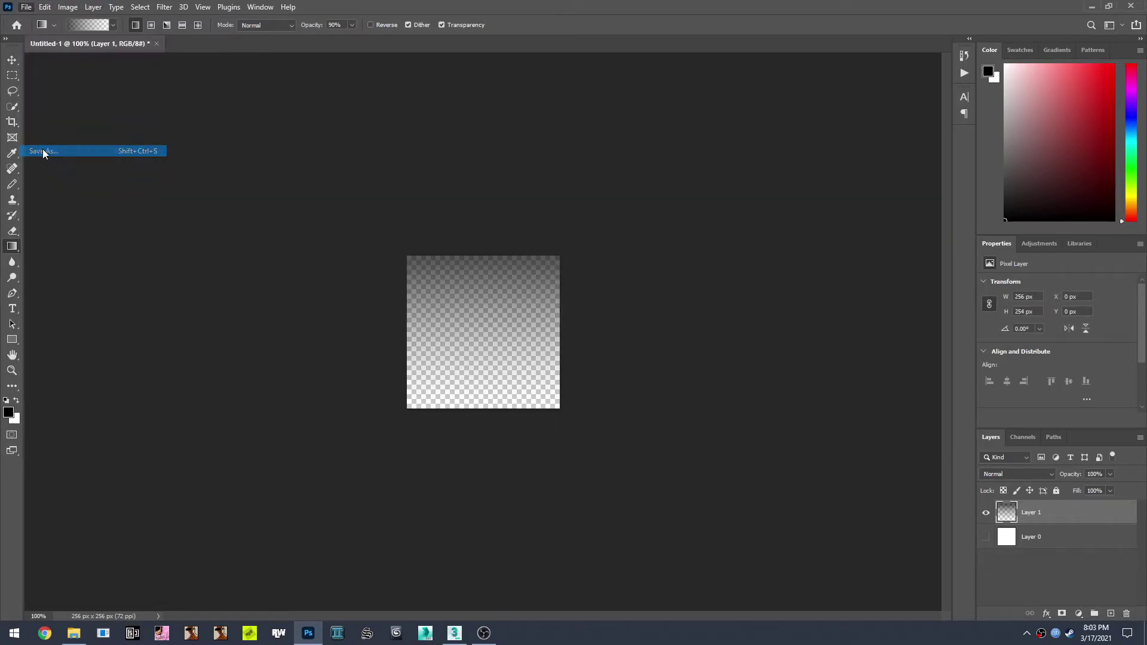
click(337, 277)
click(148, 440)
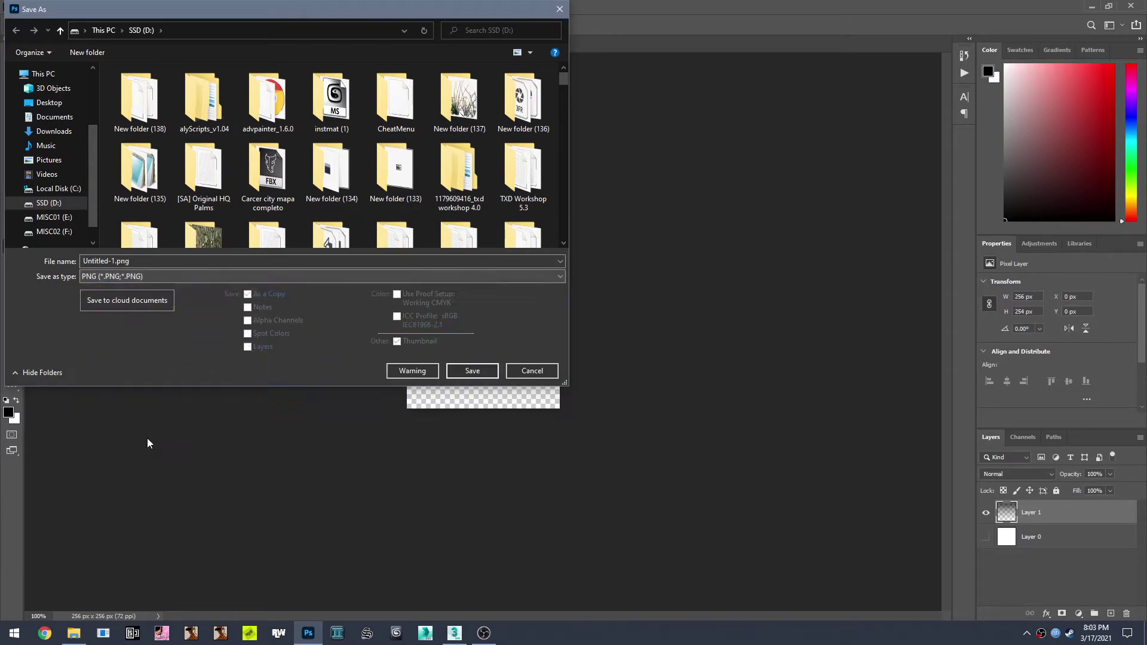
click(255, 261)
text(fakeao)
key(Return)
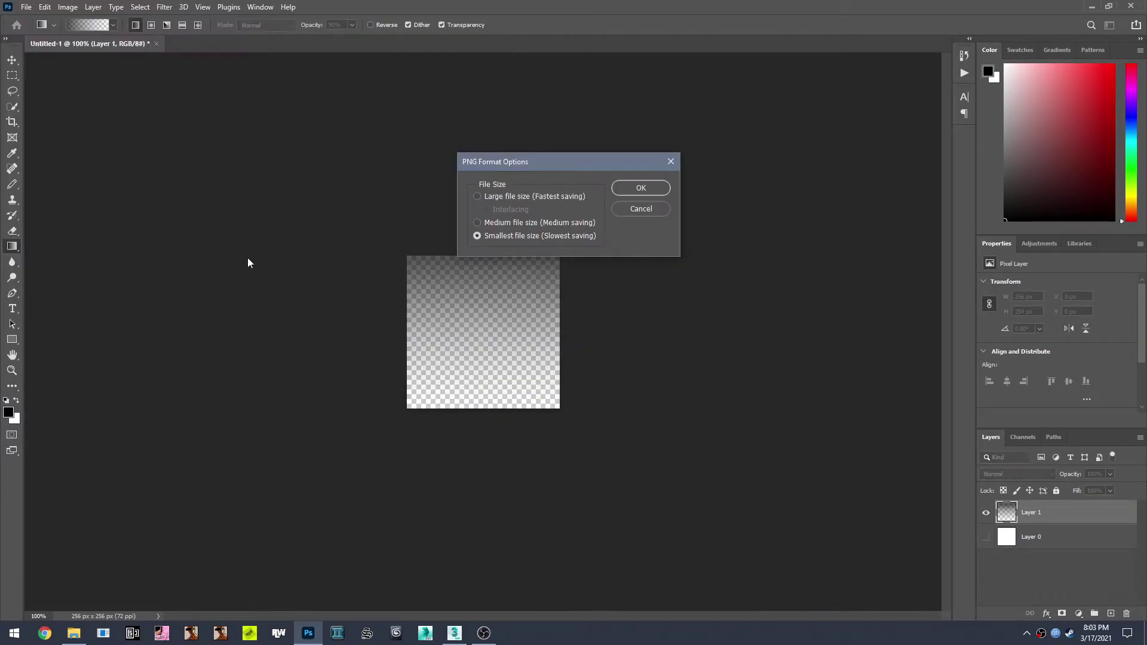
click(652, 193)
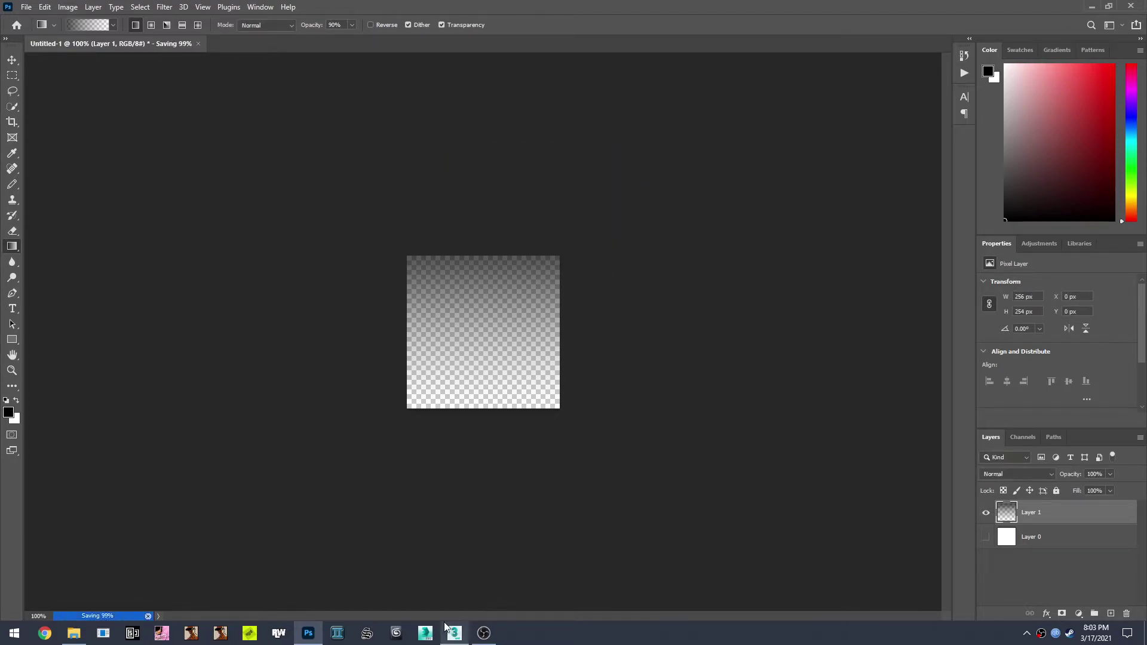
Switch to 3ds Max and load the bitmap fakeao.png as the background texture of the UV editor
click(449, 631)
click(352, 90)
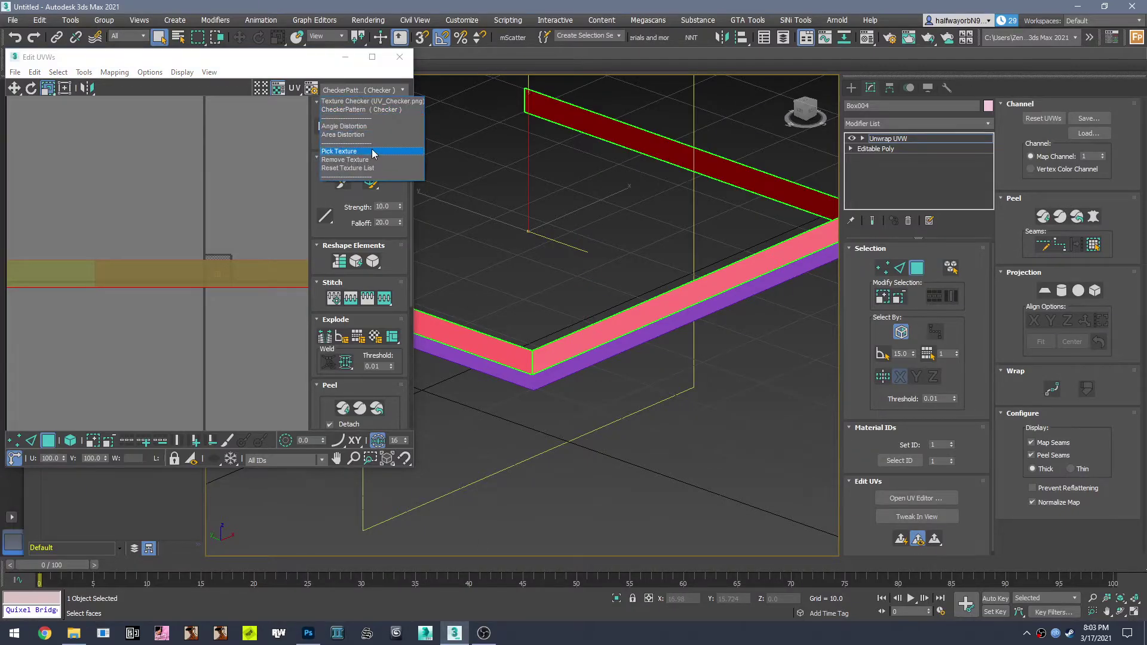
click(354, 152)
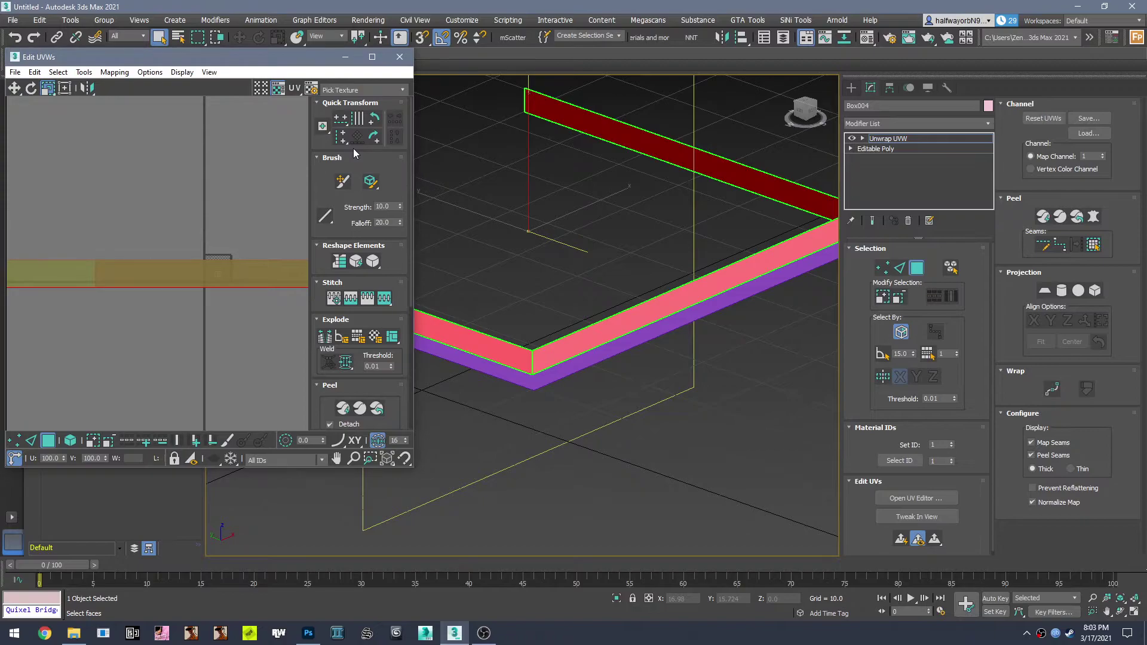
scroll(587, 342, down, 5)
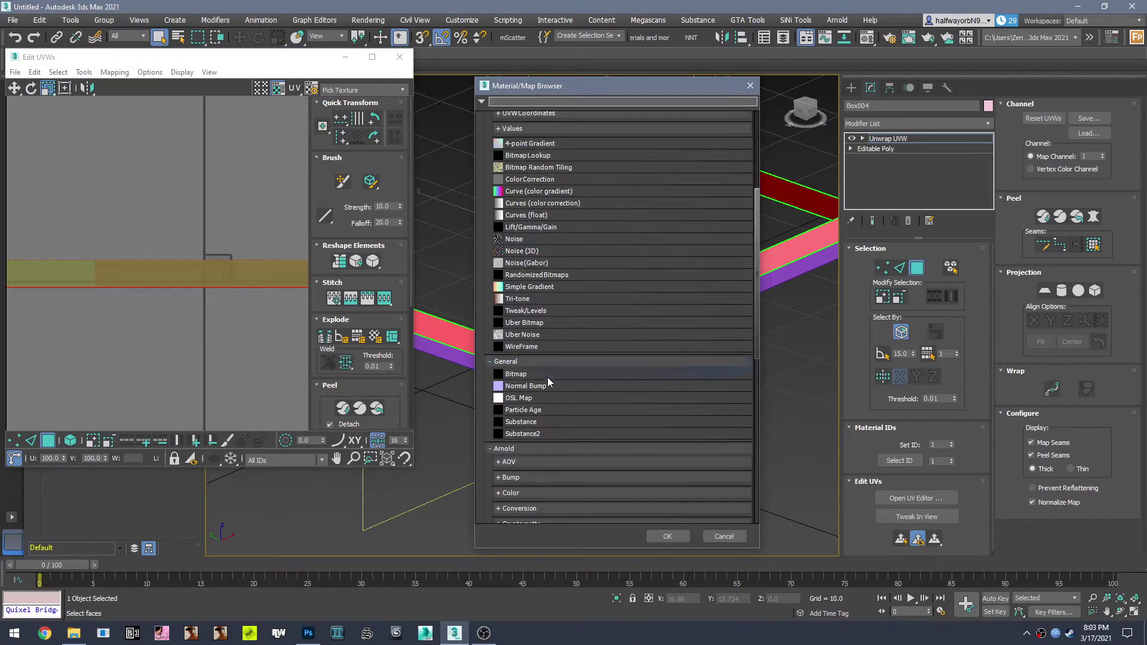
double_click(545, 374)
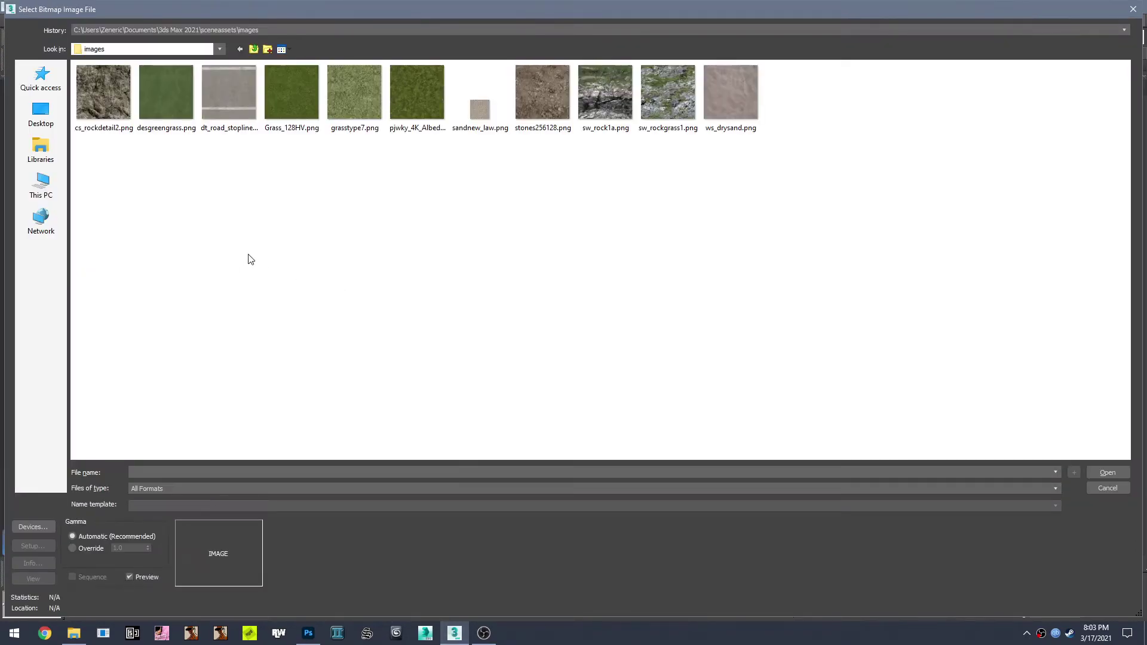
click(41, 77)
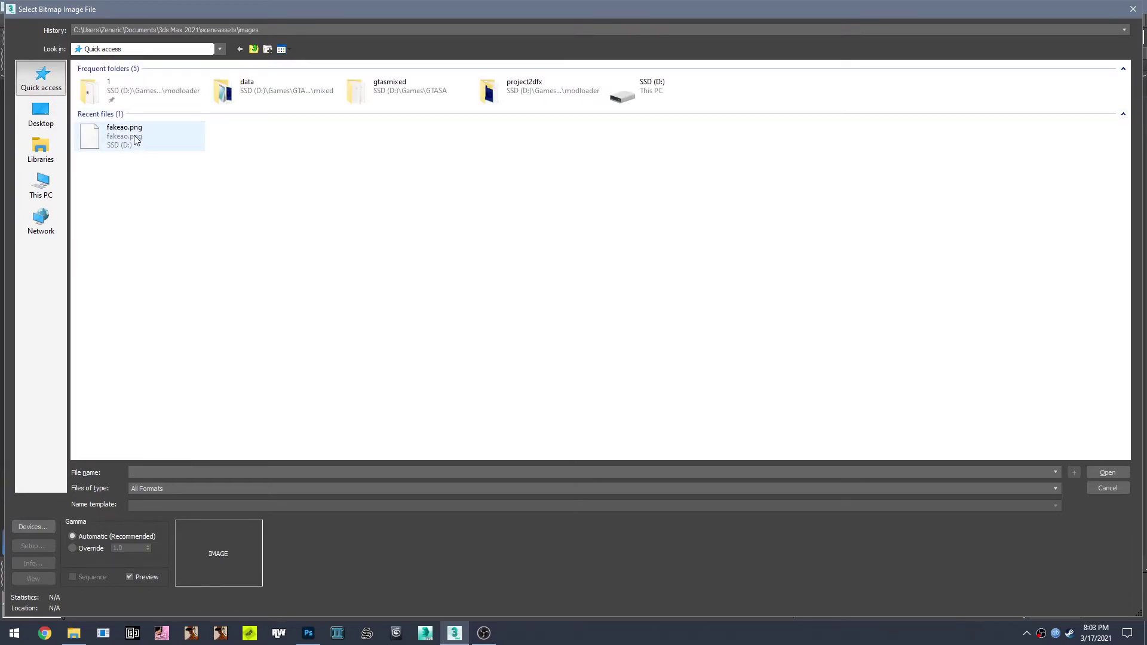
click(136, 140)
double_click(113, 141)
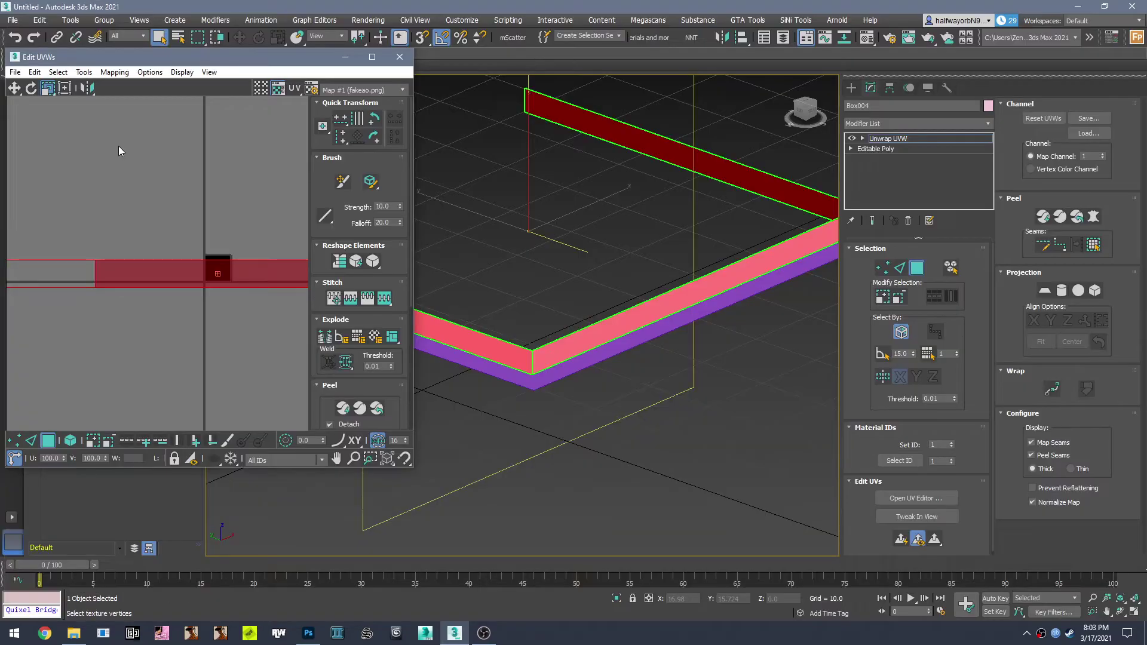
Move the selected UV strip up to line up with the texture tile's height, and compare with the gradient in Photoshop
scroll(222, 274, up, 2)
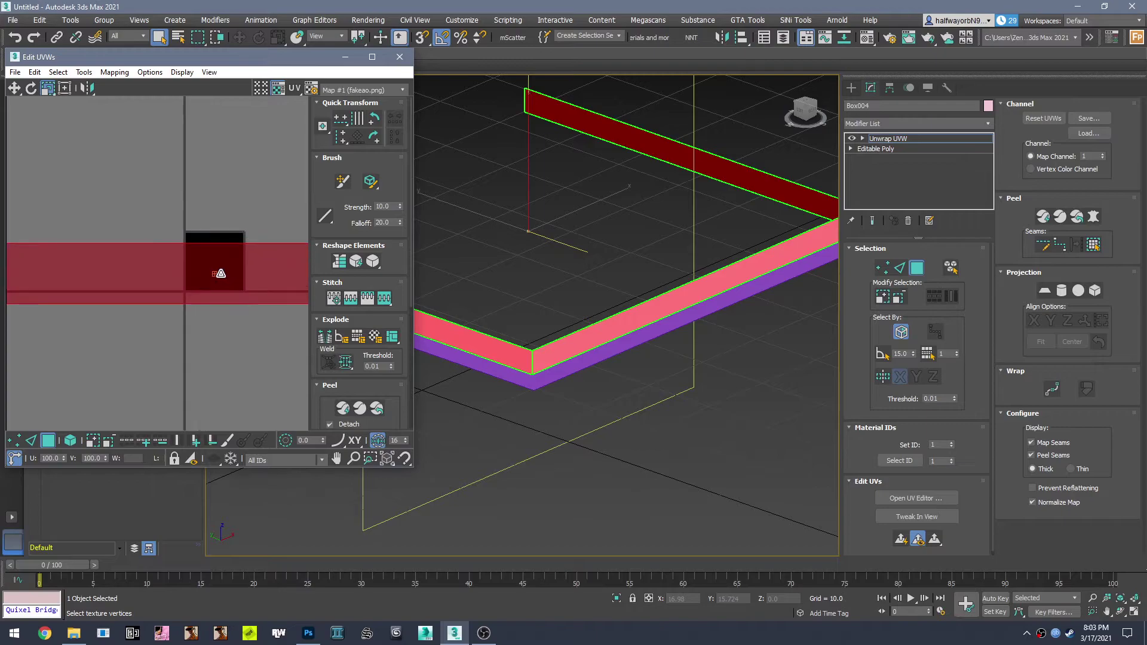
click(14, 88)
drag(208, 265, 207, 252)
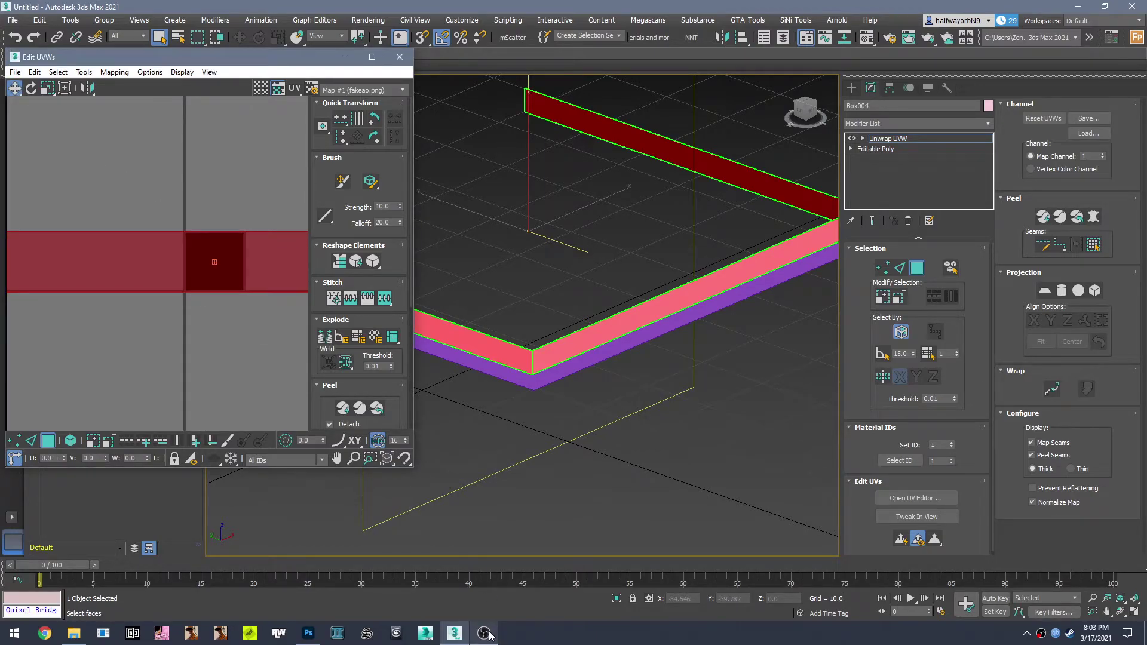
click(308, 634)
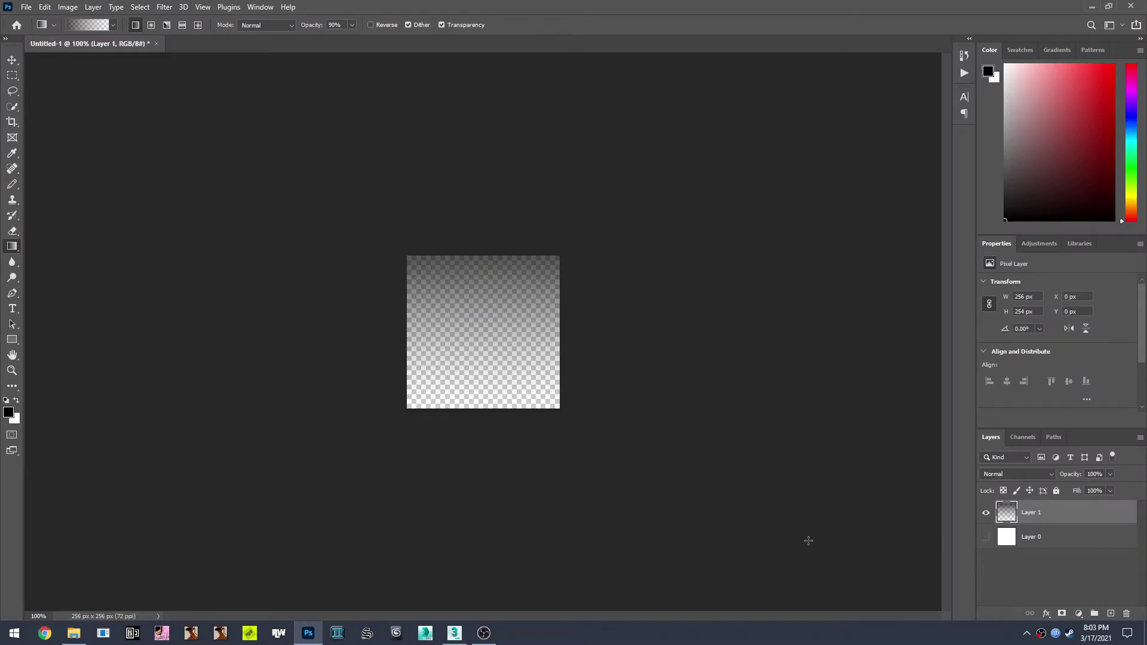
click(454, 632)
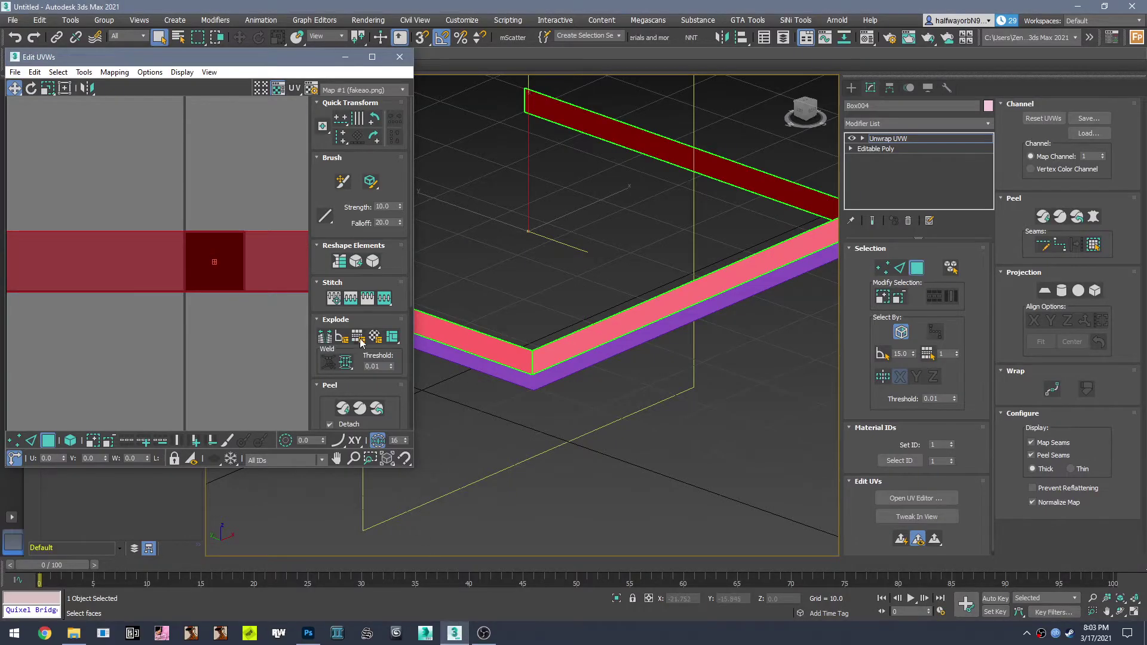
Collapse Box004's whole modifier stack and assign the 01 - Default physical material to the object
right_click(926, 142)
click(943, 205)
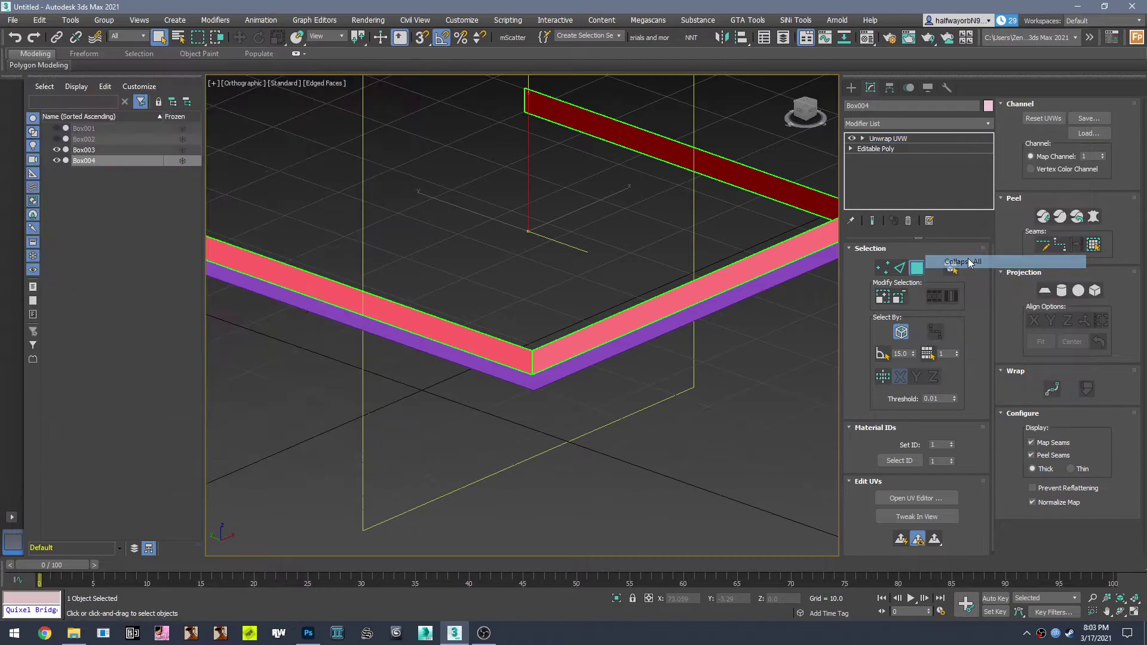
mouse_move(258, 69)
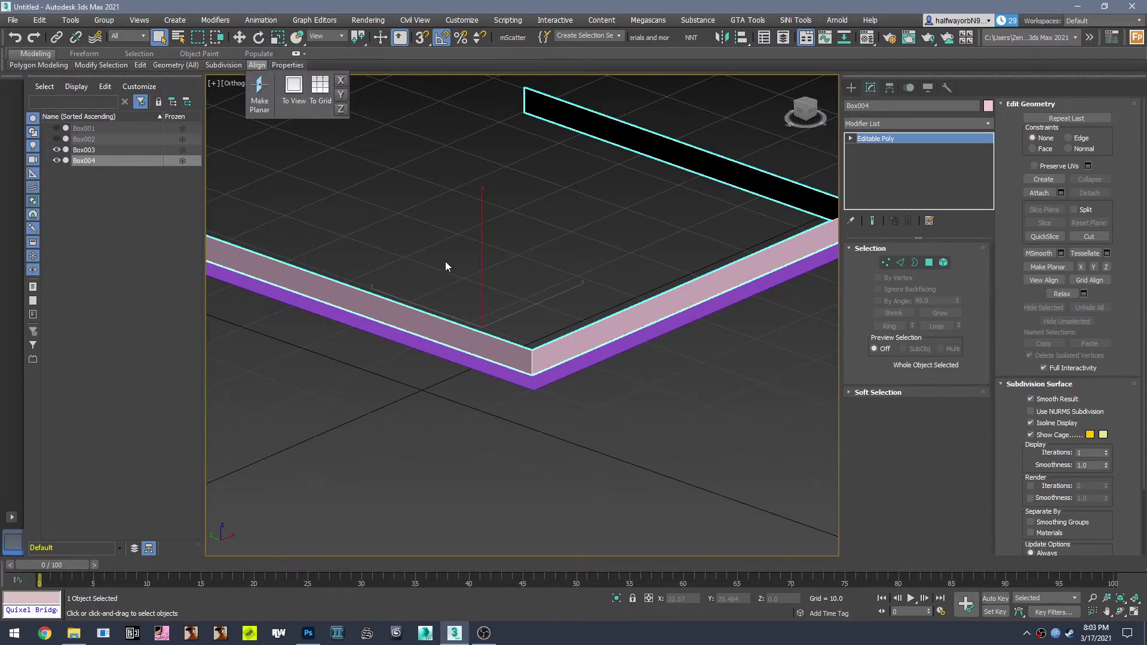
key(m)
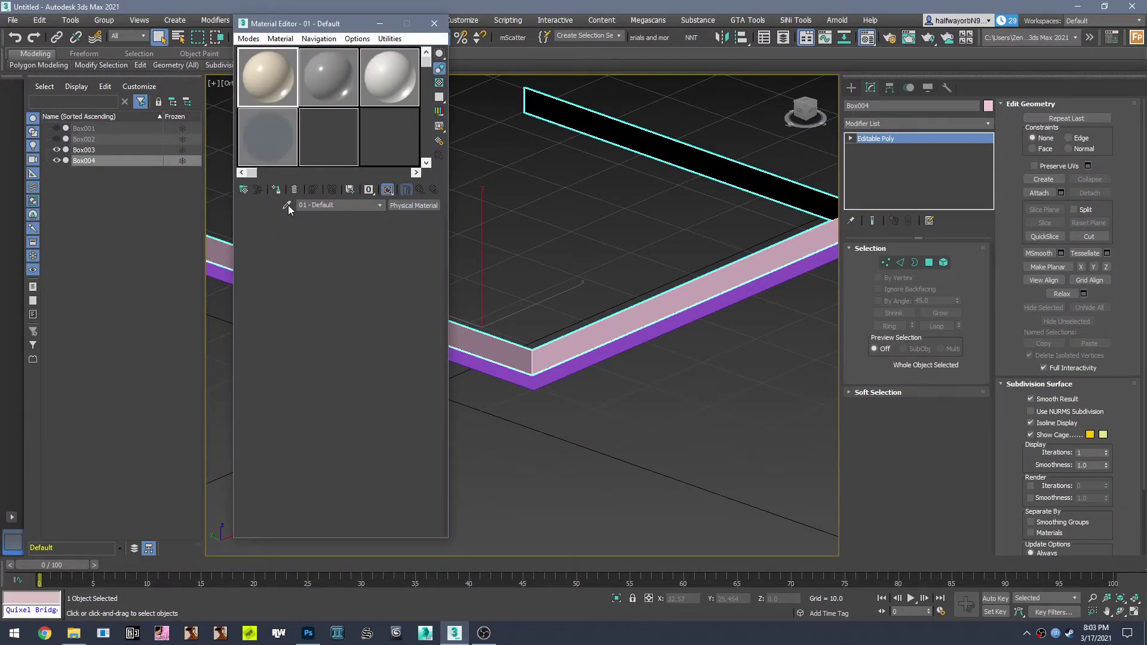
click(287, 206)
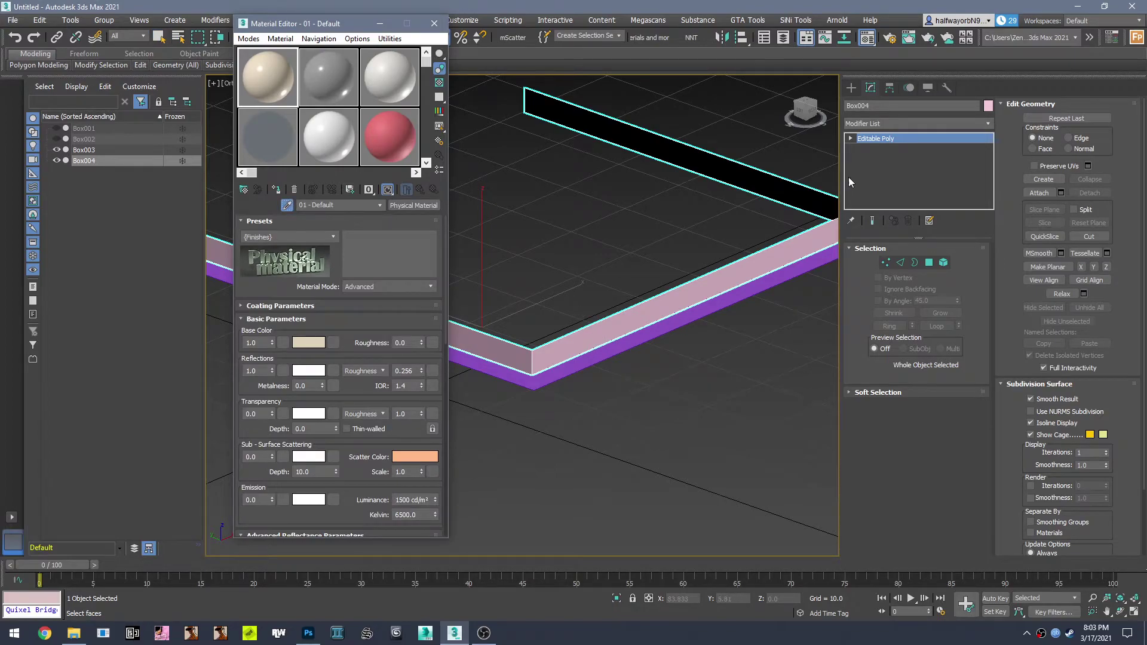
click(276, 189)
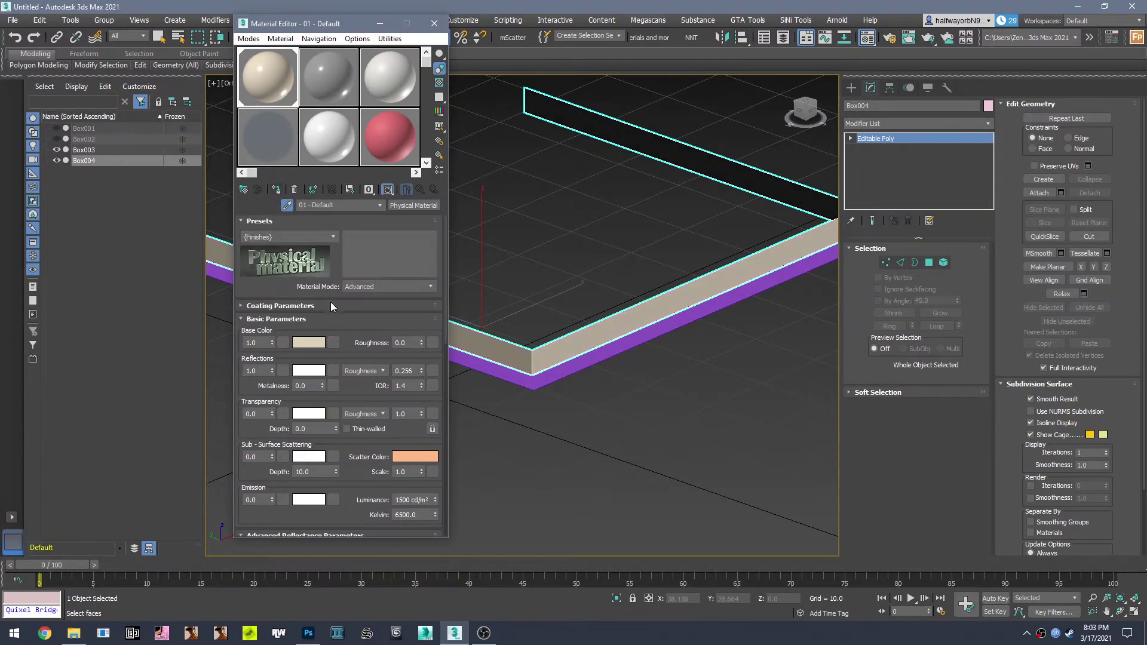
Load the bitmap fakeao.png as the material's base color map, then minimise the Material Editor
click(333, 343)
double_click(508, 376)
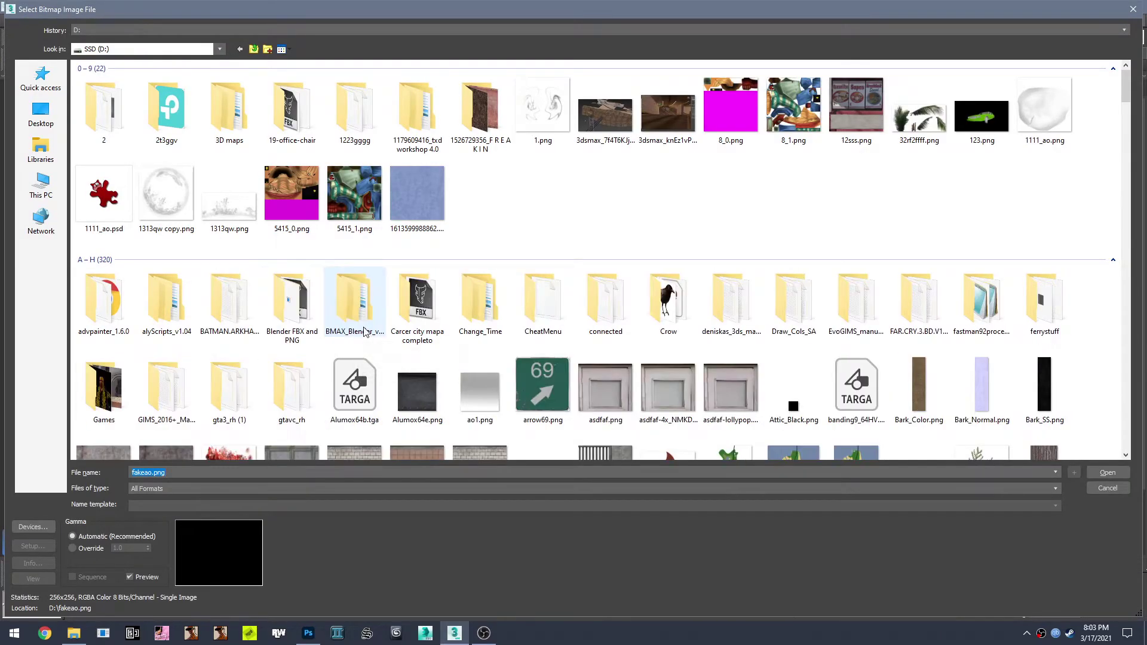
scroll(366, 332, down, 15)
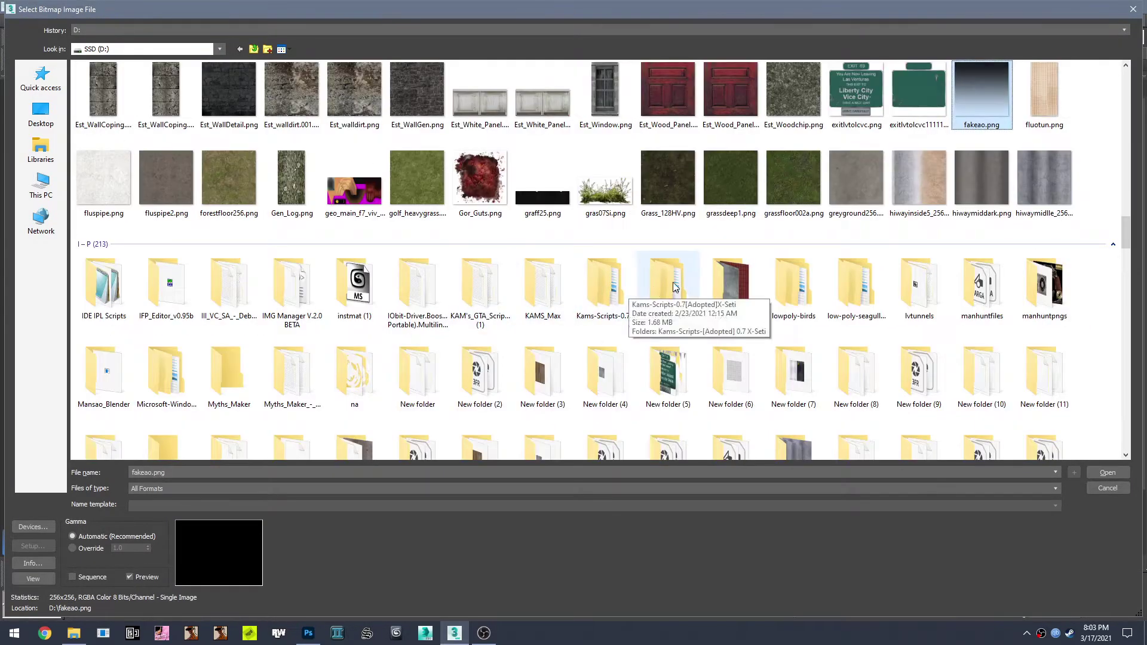
double_click(984, 110)
scroll(605, 341, up, 3)
scroll(600, 333, down, 3)
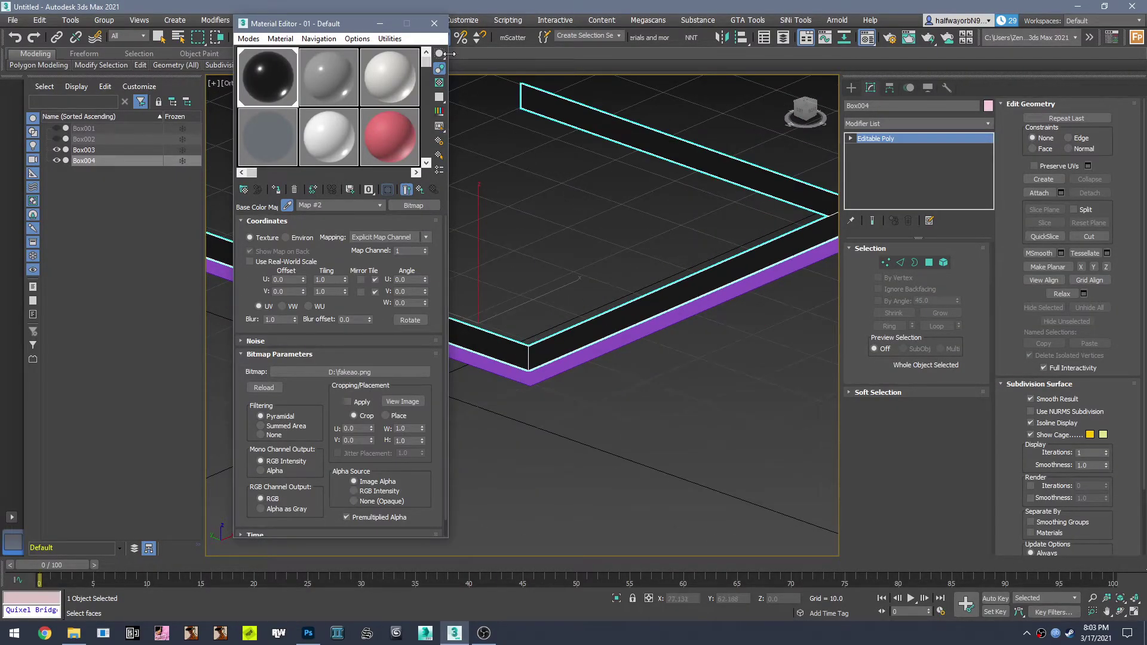
click(380, 24)
alt+middle_drag(573, 331, 553, 325)
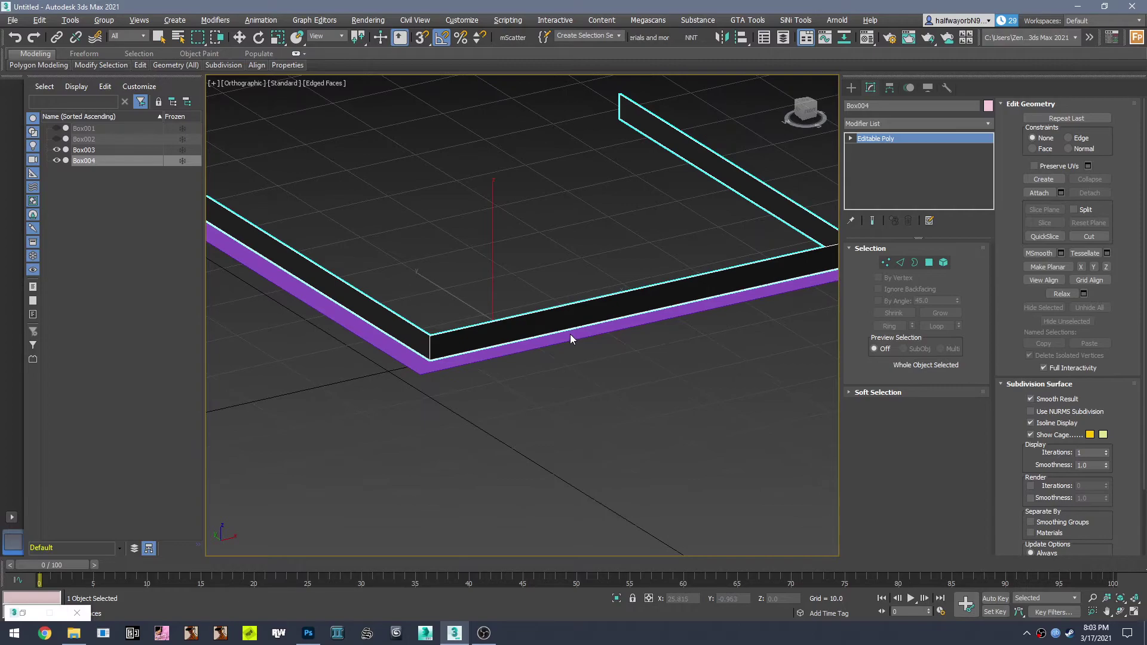
key(1)
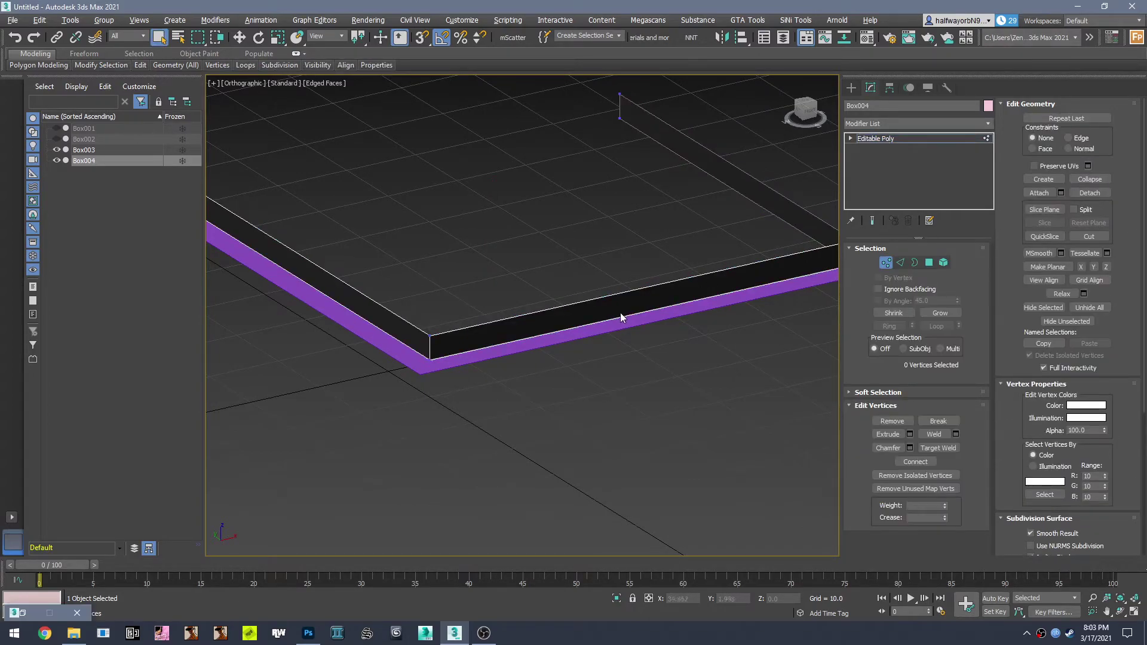
click(890, 140)
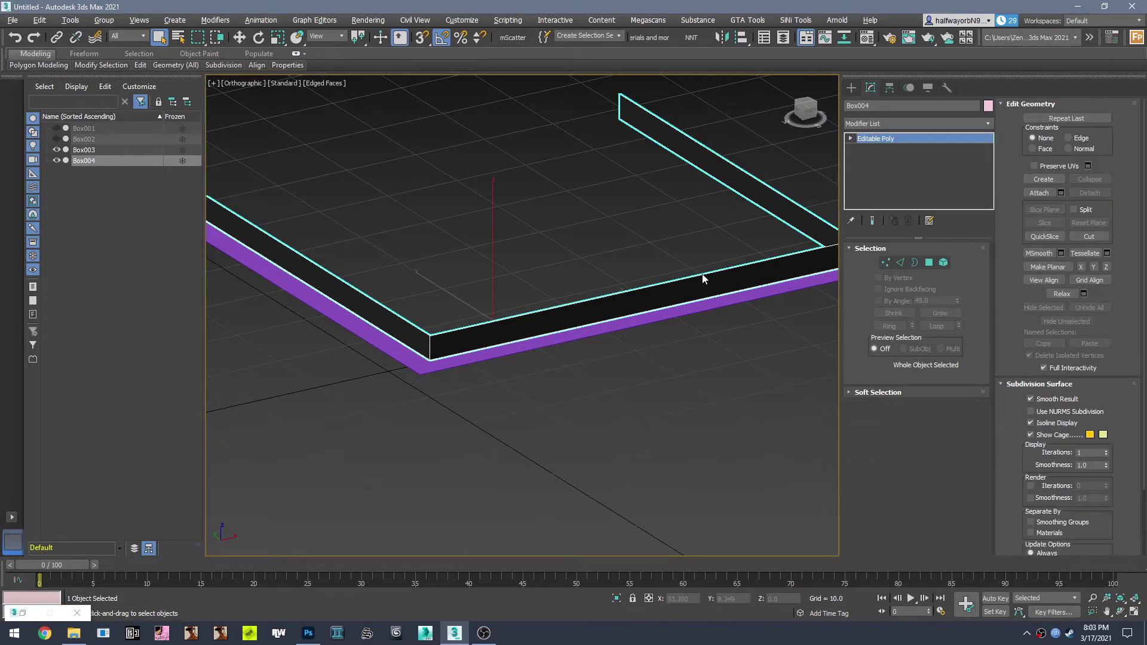
Add an Unwrap UVW modifier to the purple strip Box003, open its UV editor and select all its UV faces
click(619, 322)
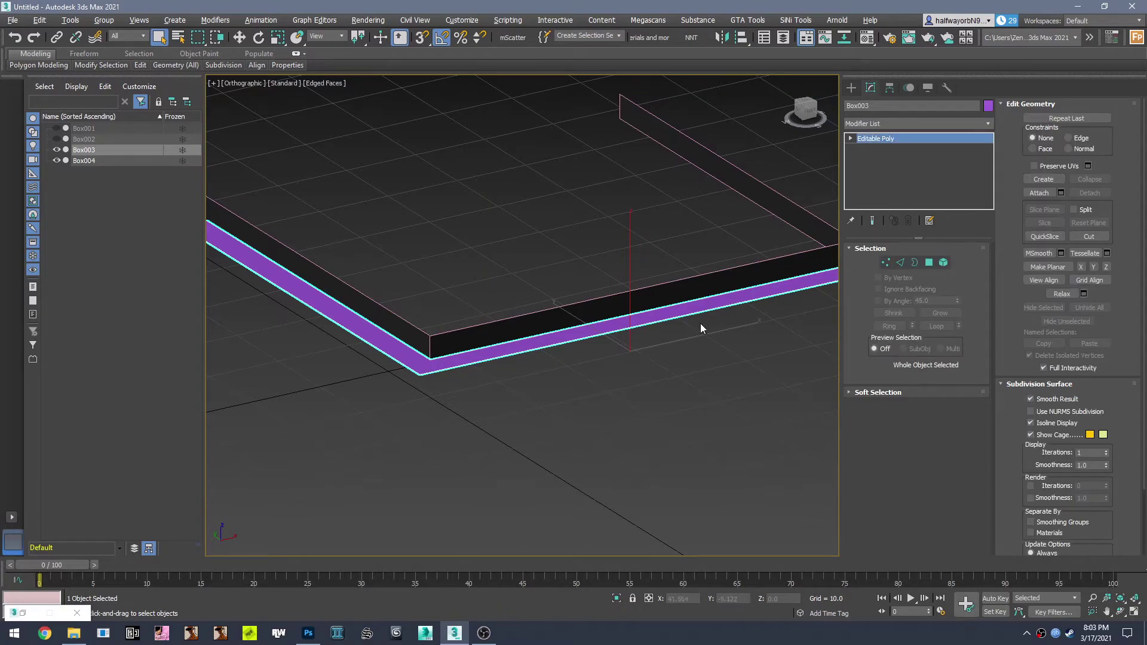
click(917, 123)
scroll(915, 449, down, 15)
scroll(920, 439, down, 4)
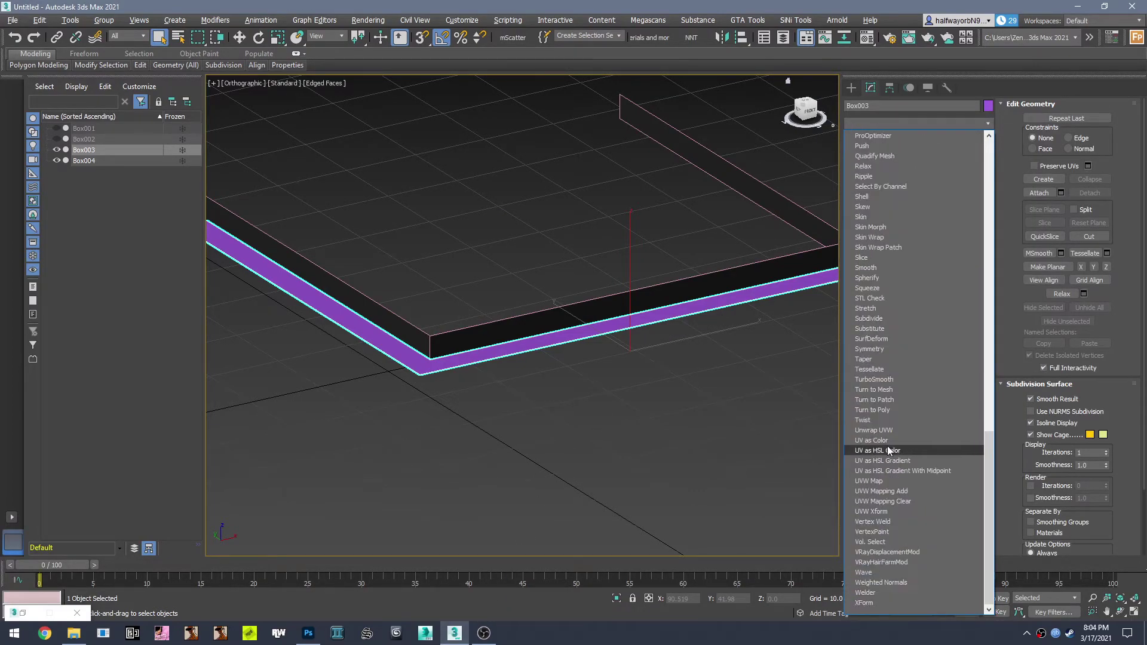
click(887, 450)
click(912, 498)
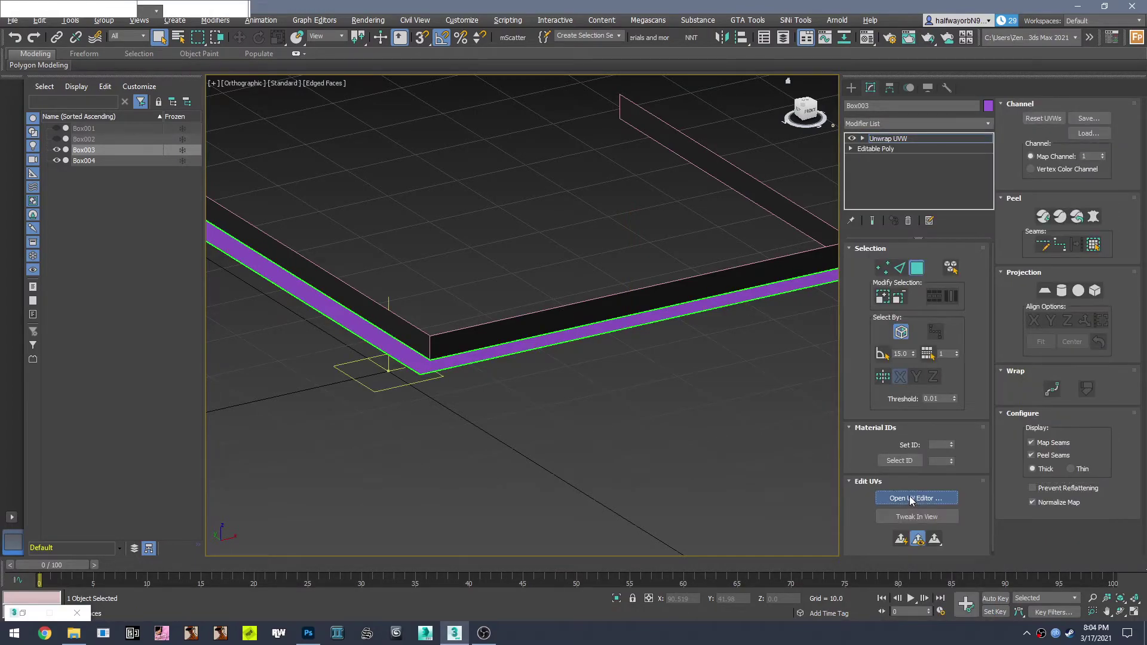
drag(157, 222, 259, 339)
scroll(202, 268, up, 8)
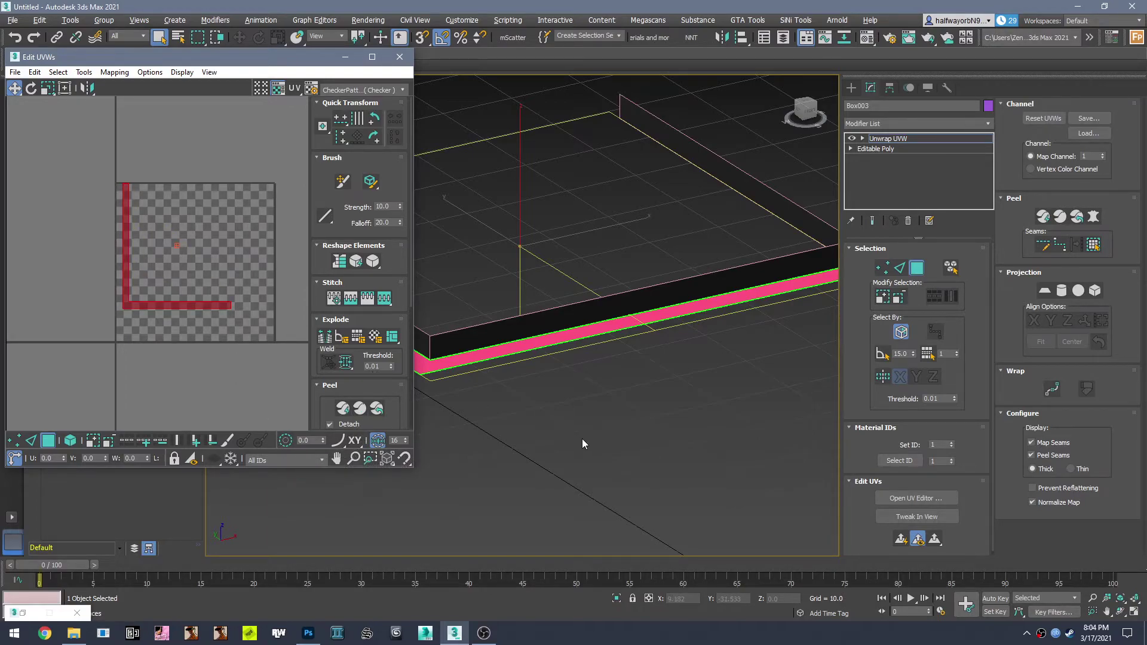
Apply Unfold Strip from Loop to the edges of the purple strip's UVs and switch to UV vertex selection
click(31, 441)
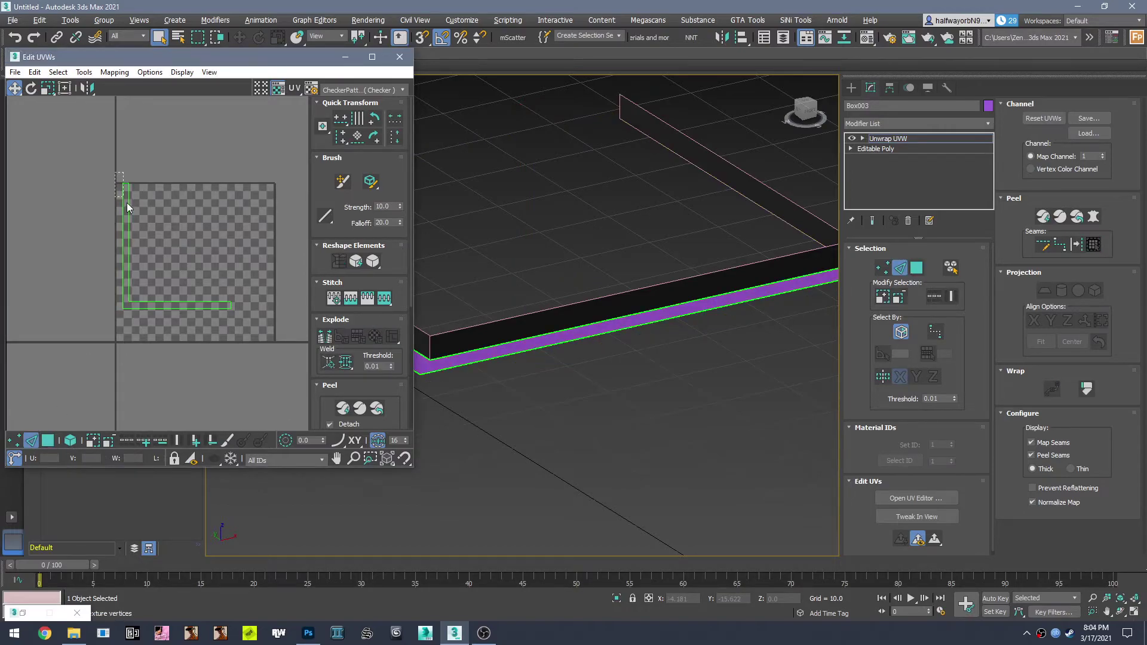
click(1087, 390)
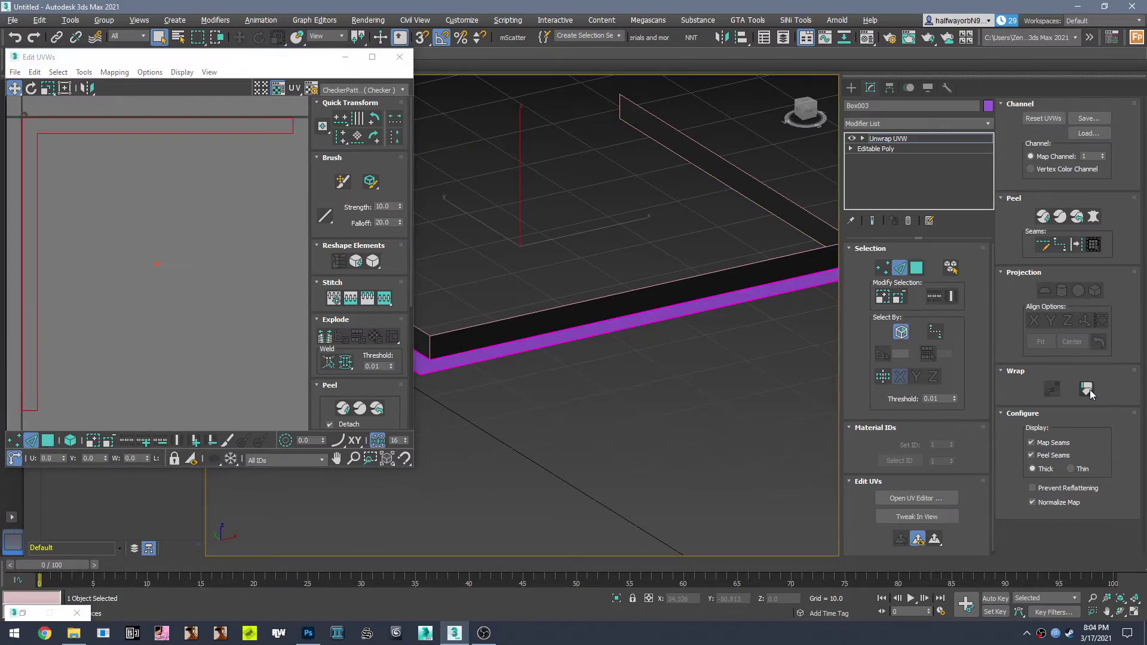
scroll(260, 272, down, 3)
drag(289, 198, 176, 235)
click(14, 440)
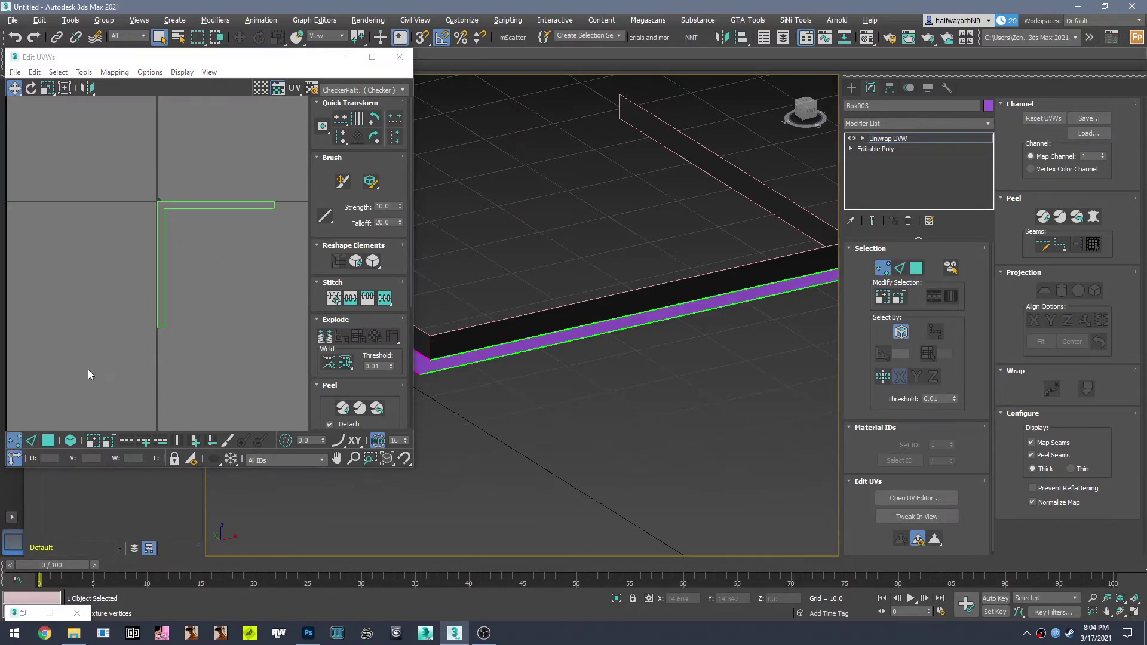
Move the end vertices of the UV strip's horizontal arm above its vertical arm and rotate them about 80 degrees
drag(285, 196, 168, 226)
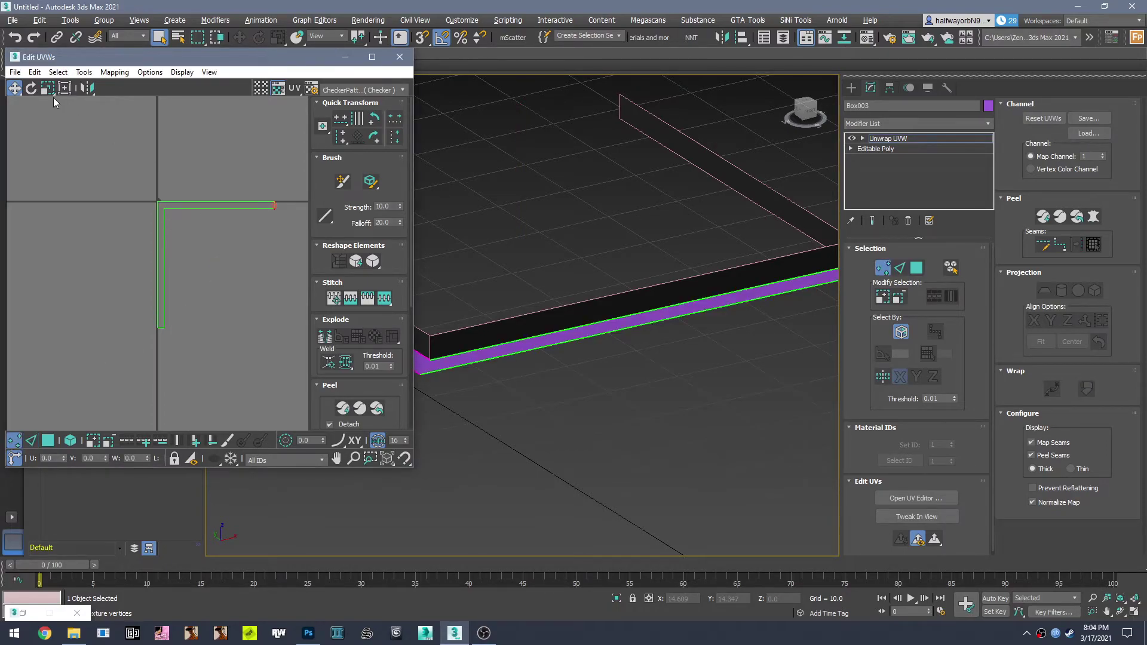
drag(279, 200, 166, 93)
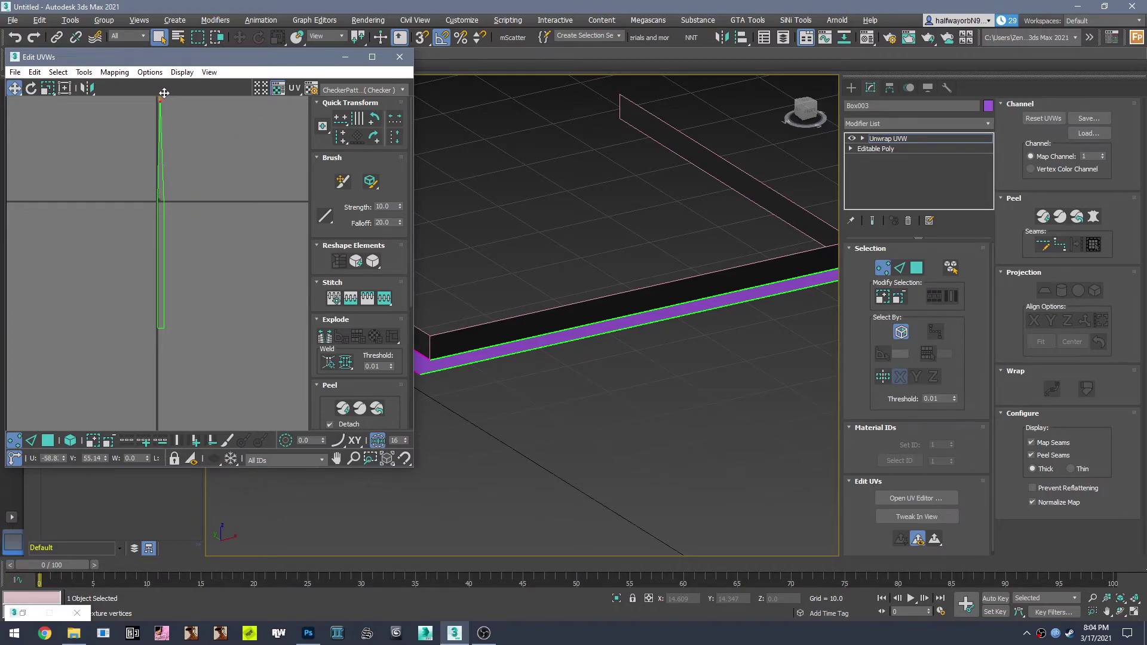
click(31, 88)
middle_drag(146, 119, 167, 220)
scroll(185, 193, up, 4)
middle_drag(302, 190, 183, 199)
drag(183, 182, 100, 184)
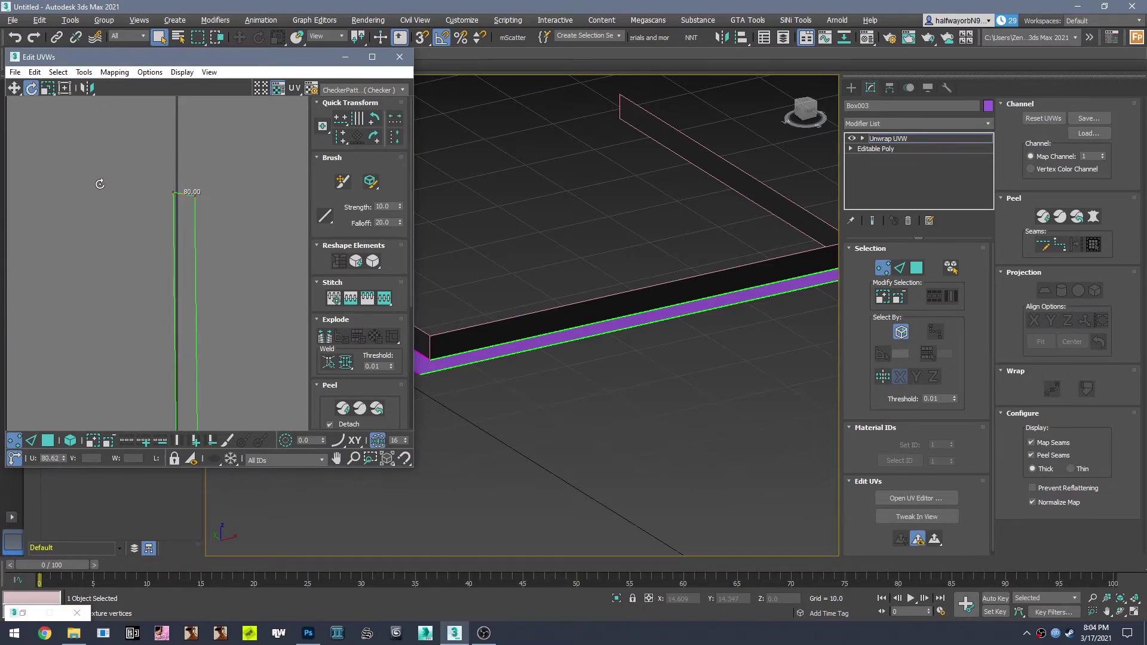
Shift the rotated end vertices sideways so the UV strip runs as one straight vertical band
scroll(186, 204, down, 6)
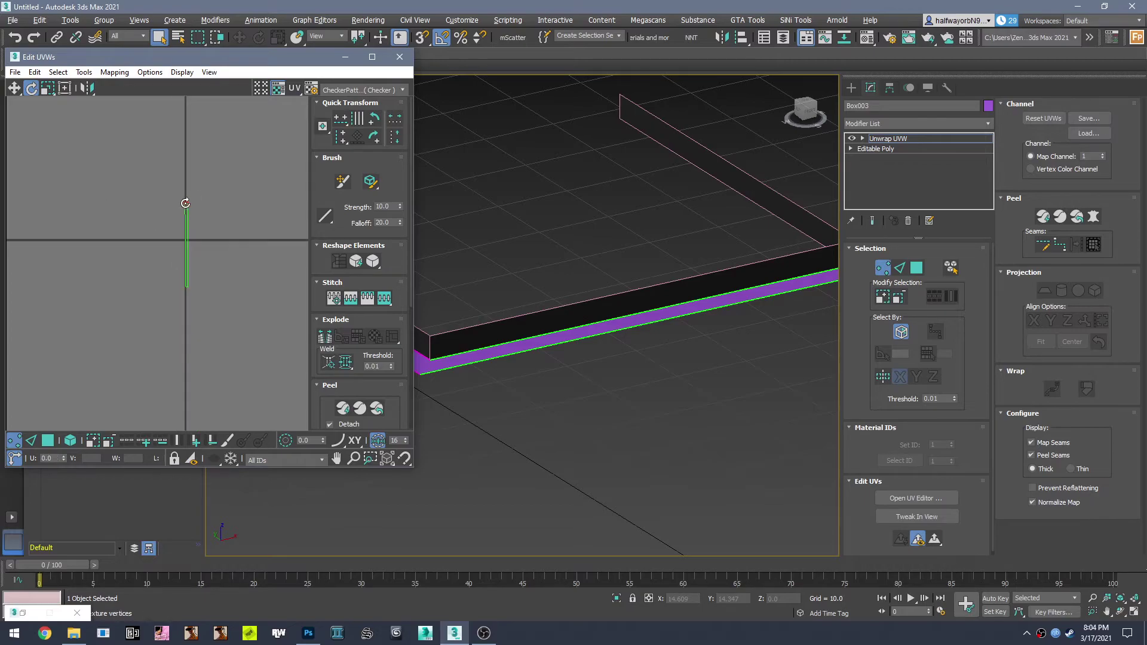
click(14, 88)
scroll(197, 160, up, 4)
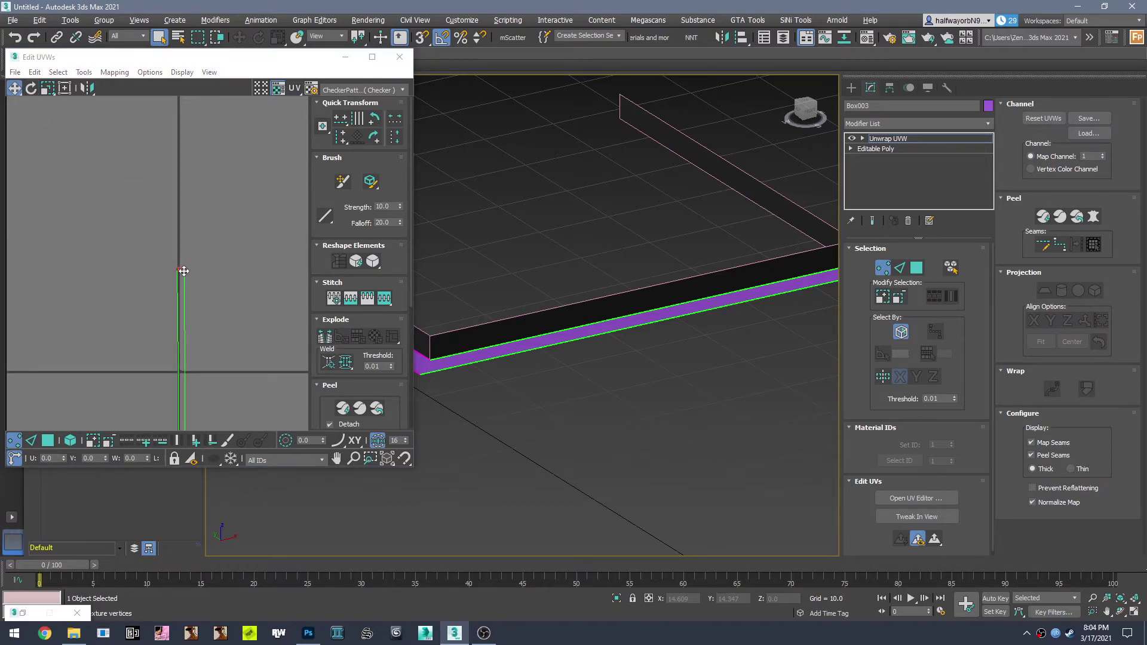
drag(183, 271, 187, 272)
scroll(186, 271, down, 6)
scroll(185, 271, up, 3)
middle_drag(185, 271, 193, 225)
scroll(193, 250, up, 4)
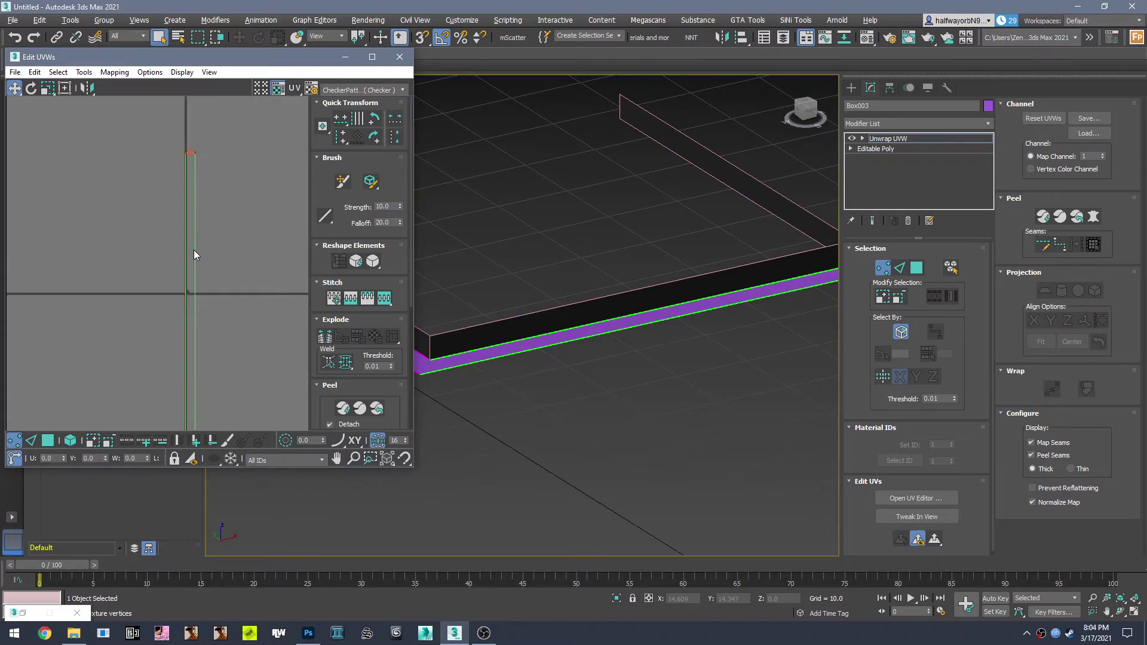
Rotate the whole UV strip -90 degrees so it lies horizontally and move it over the texture tile
scroll(141, 138, down, 4)
click(31, 88)
drag(158, 140, 207, 201)
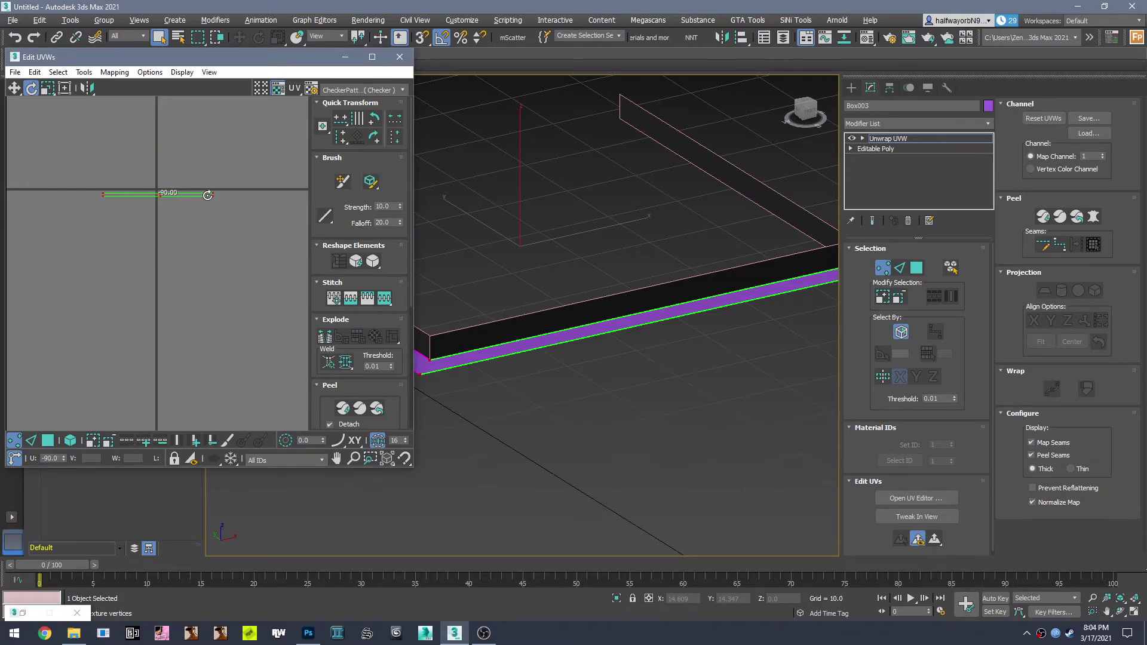
scroll(155, 195, up, 5)
click(15, 90)
drag(199, 199, 373, 251)
Scale up and reposition the UV strip so its long edges match the upper and lower borders of the checker tile
click(48, 89)
scroll(143, 174, up, 5)
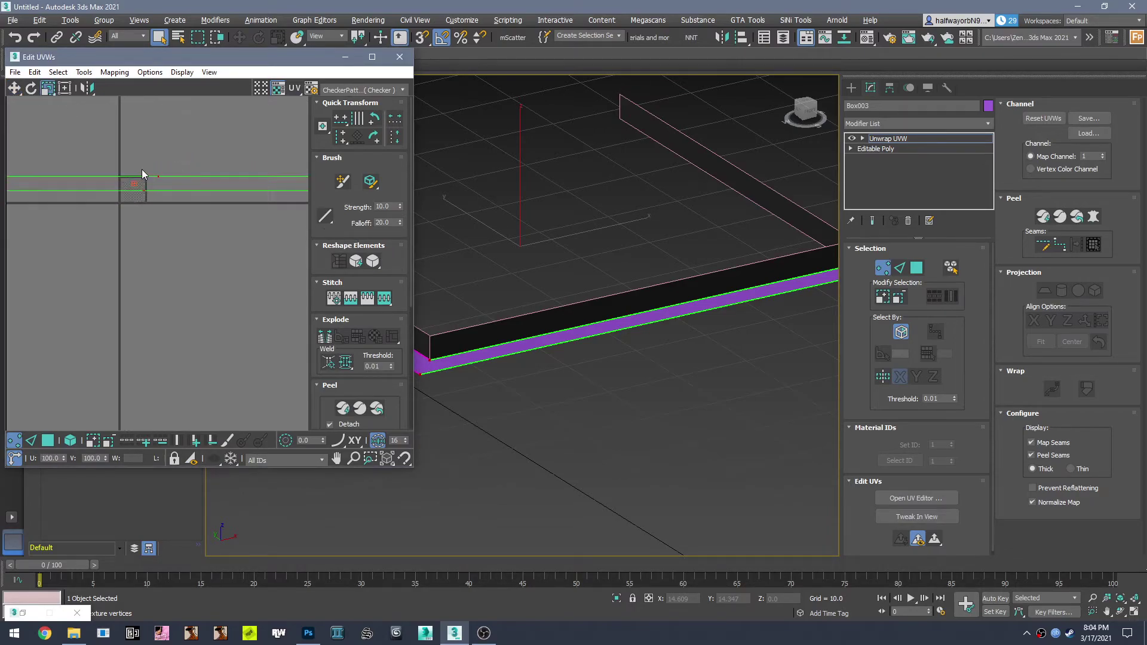
scroll(146, 184, up, 3)
scroll(122, 186, up, 3)
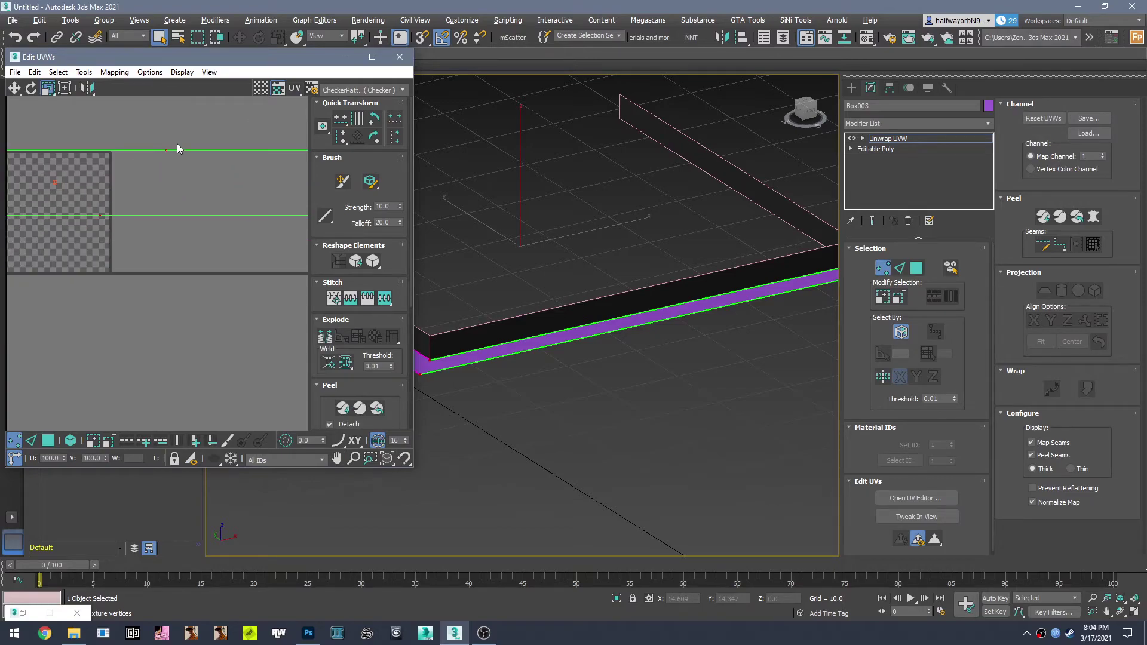
drag(166, 150, 200, 117)
click(16, 88)
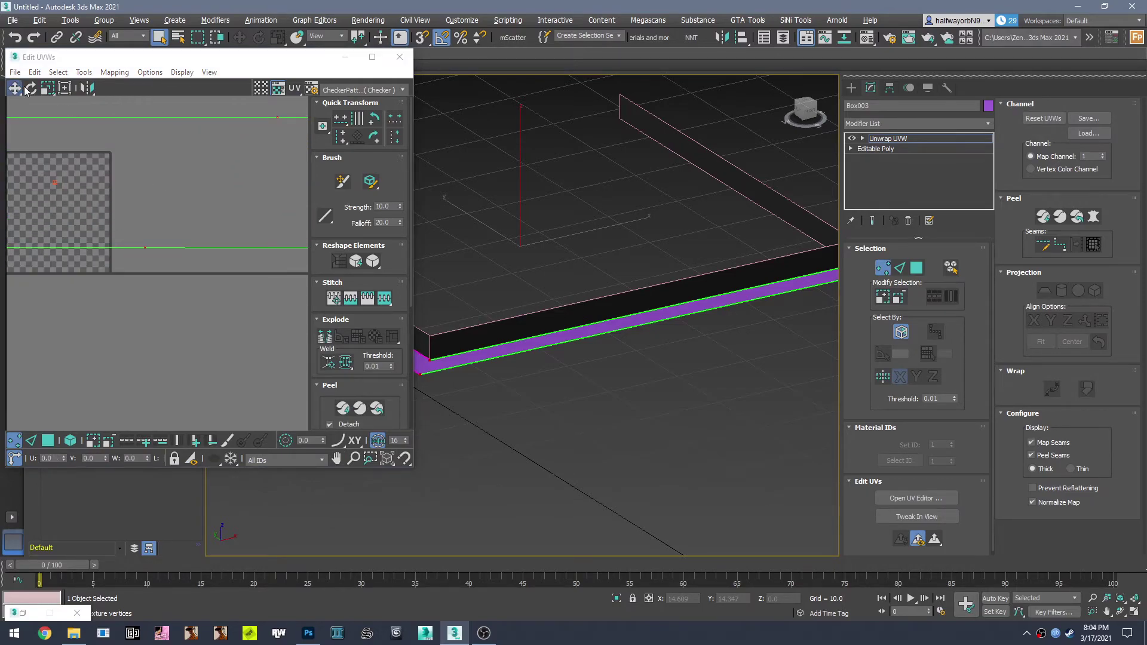
mouse_move(278, 118)
mouse_down()
mouse_move(277, 148)
mouse_move(303, 171)
mouse_up()
key(r)
Collapse Box003's stack to the Unwrap UVW modifier, assign the 01 - Default material to the strip, and deselect it
right_click(961, 144)
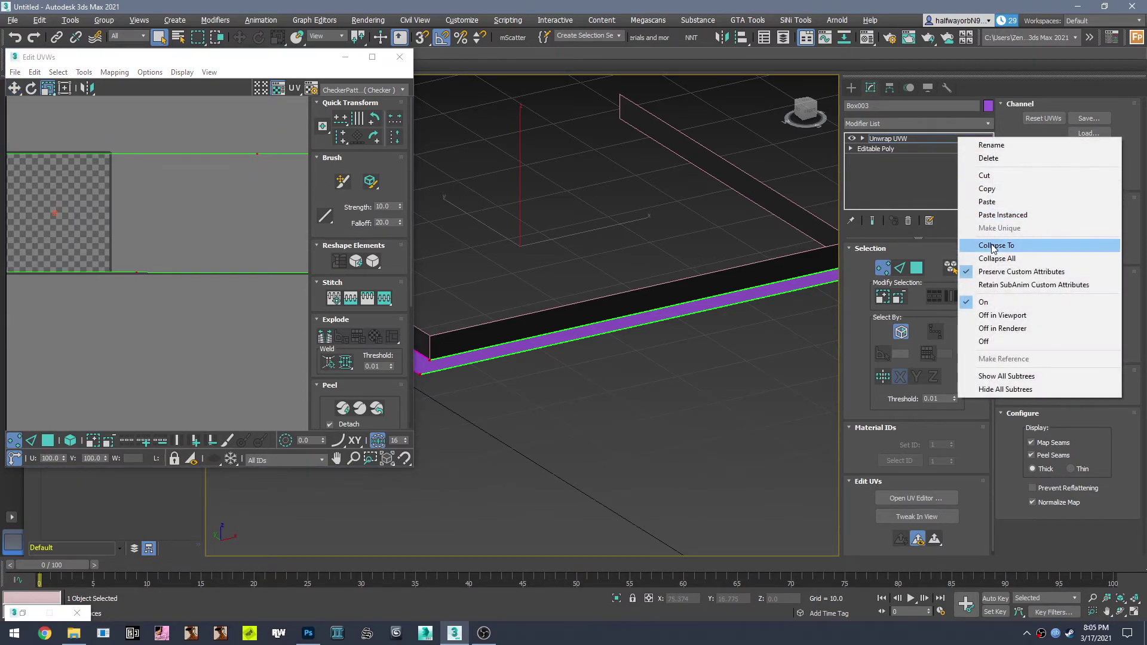
click(986, 248)
key(m)
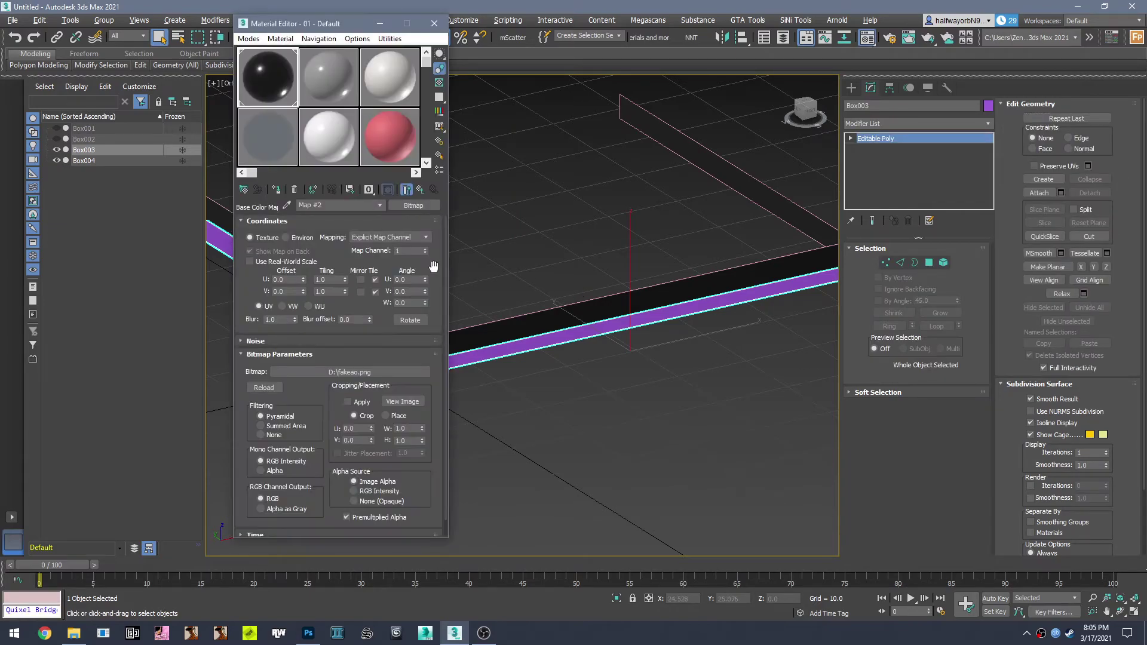
click(278, 189)
click(642, 361)
Replace the base color map's bitmap with ao1.png from the D: drive
scroll(563, 335, up, 10)
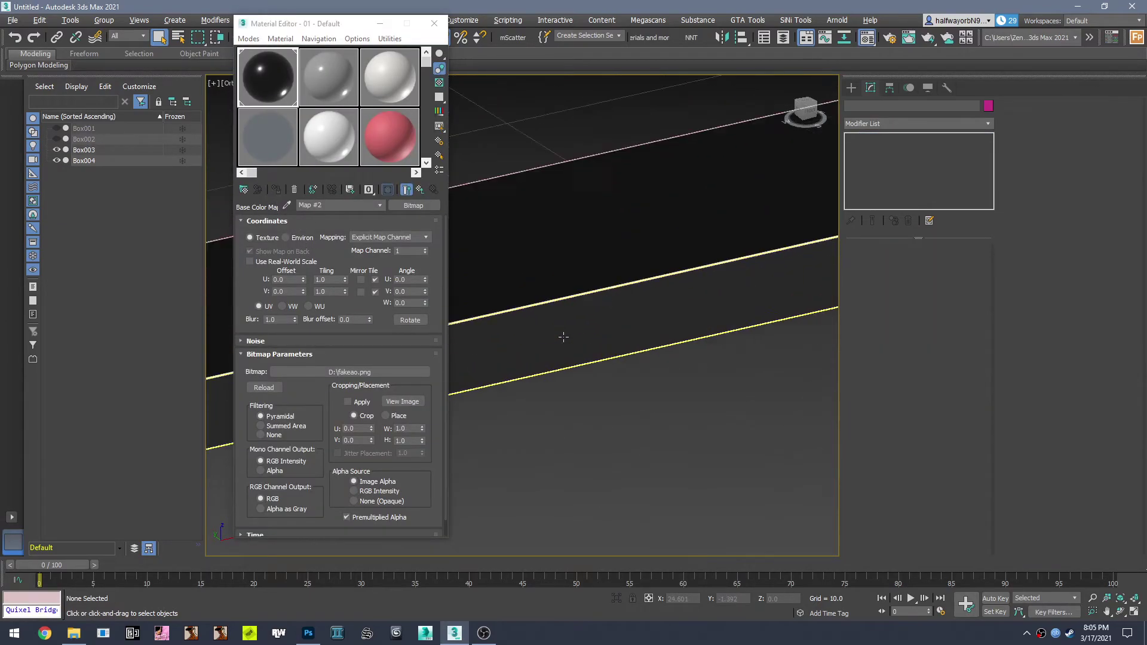
scroll(564, 330, down, 6)
click(396, 402)
click(328, 51)
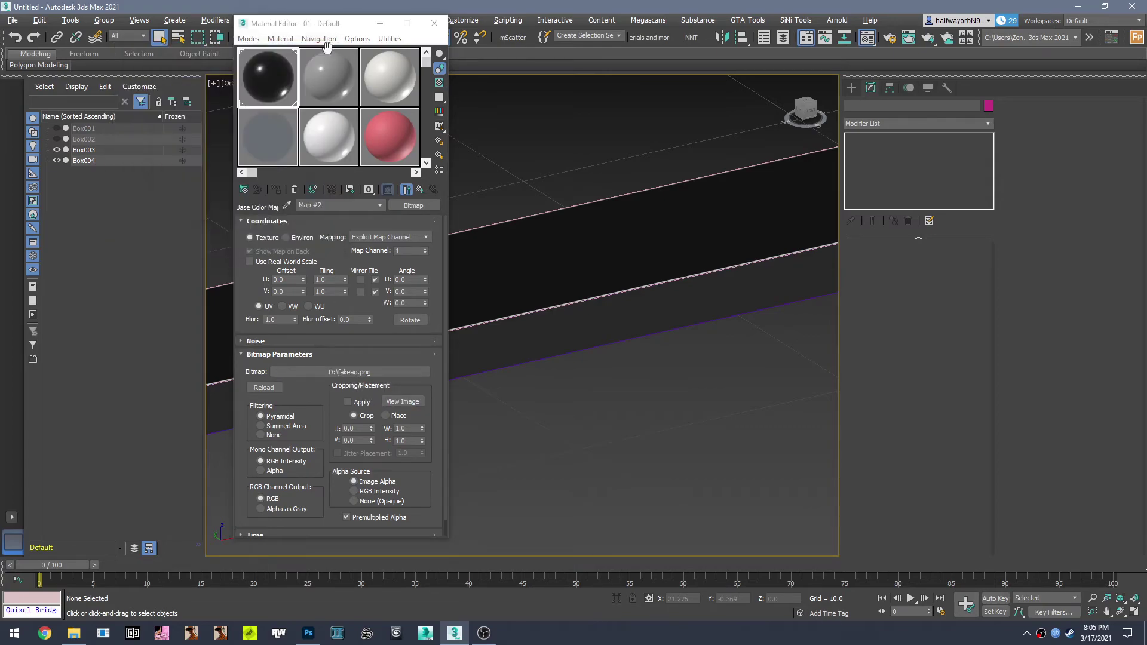
click(352, 371)
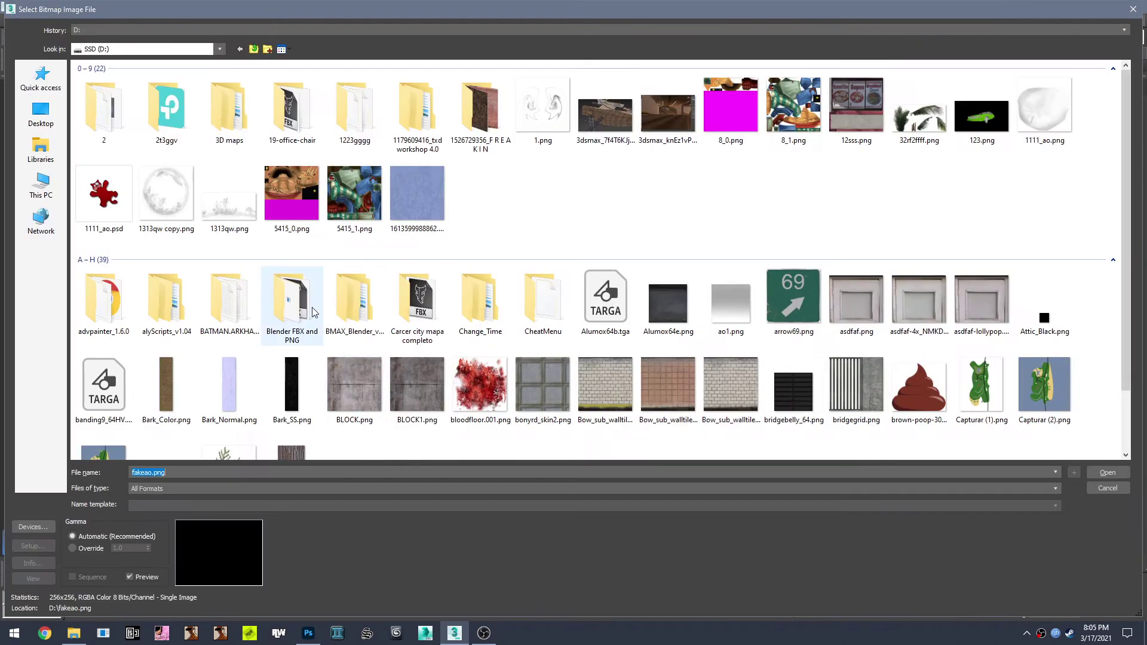
scroll(434, 341, down, 10)
scroll(460, 145, up, 7)
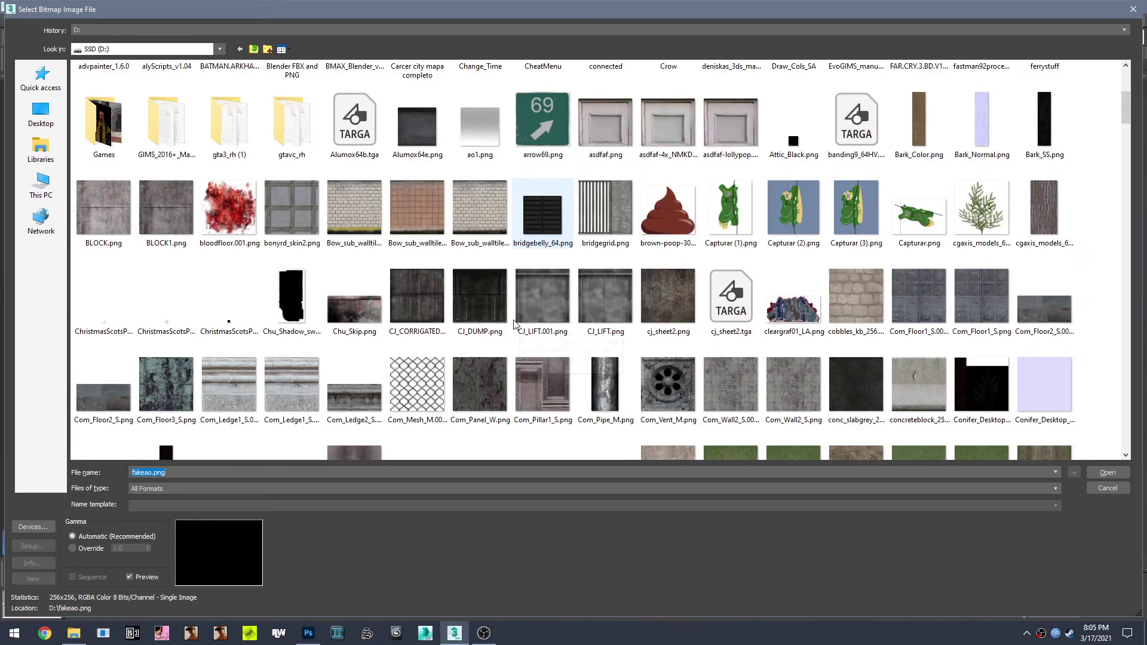
click(476, 147)
double_click(475, 143)
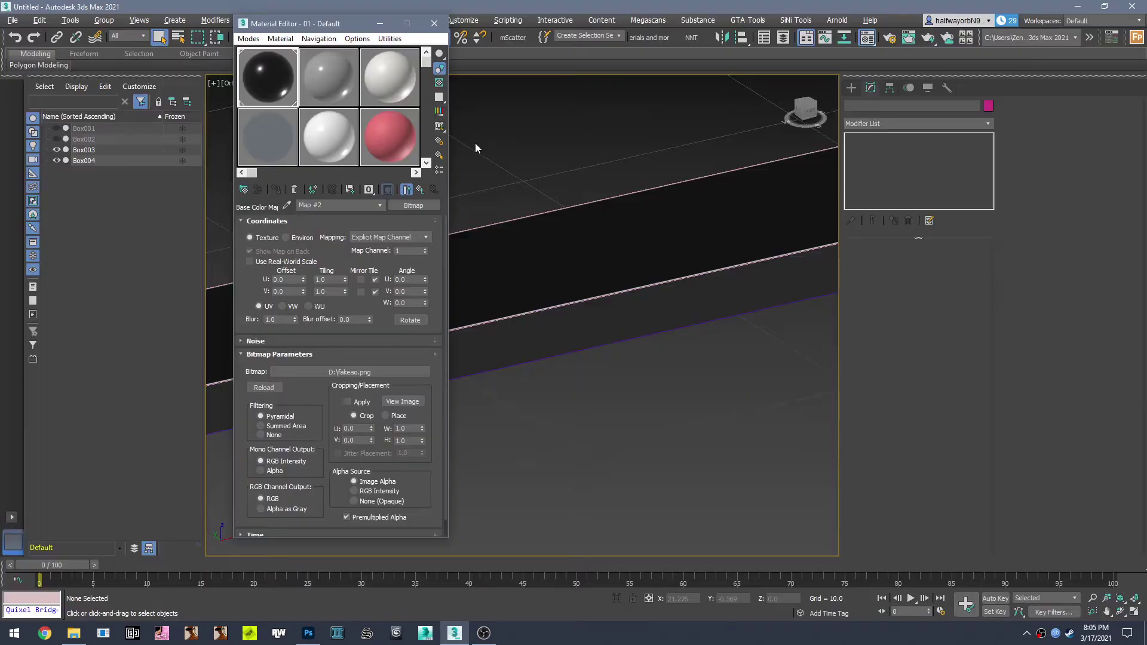
scroll(594, 333, up, 5)
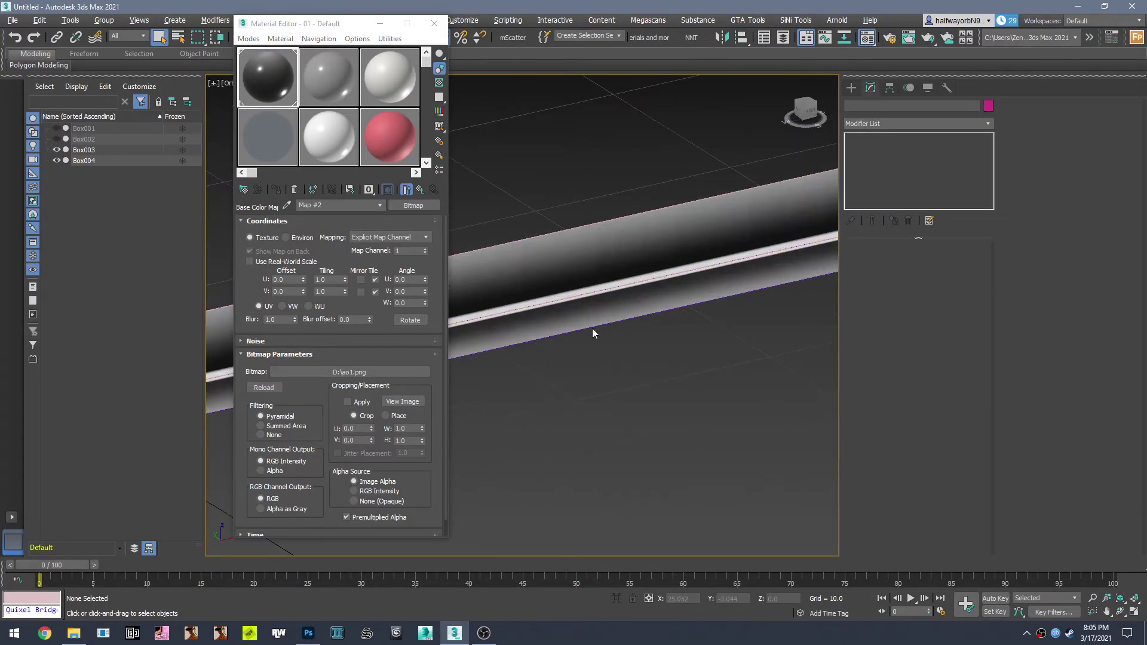
Select Box003 and Box004 together, add a shared Unwrap UVW modifier and open its UV editor
click(612, 348)
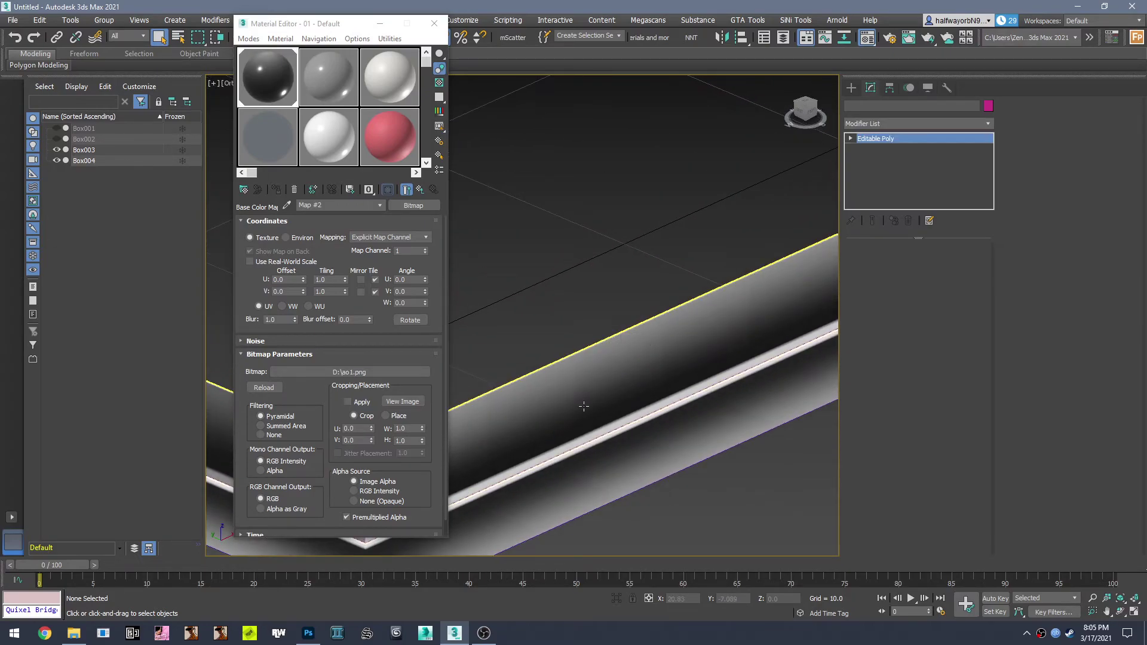
ctrl+click(637, 454)
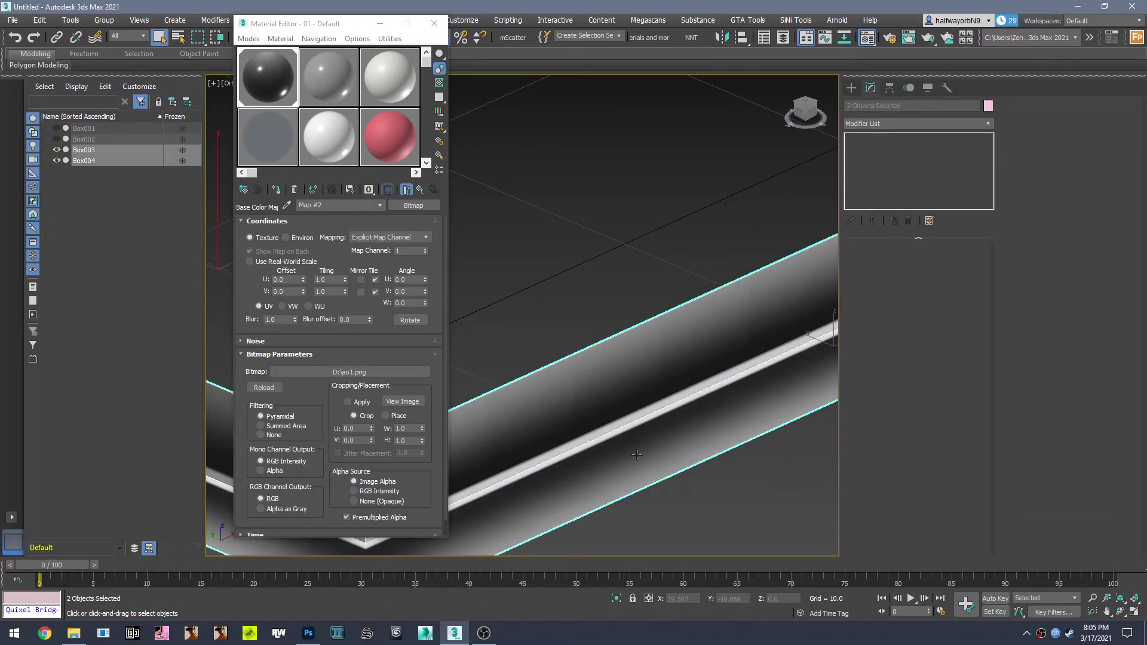
click(880, 127)
scroll(914, 458, down, 10)
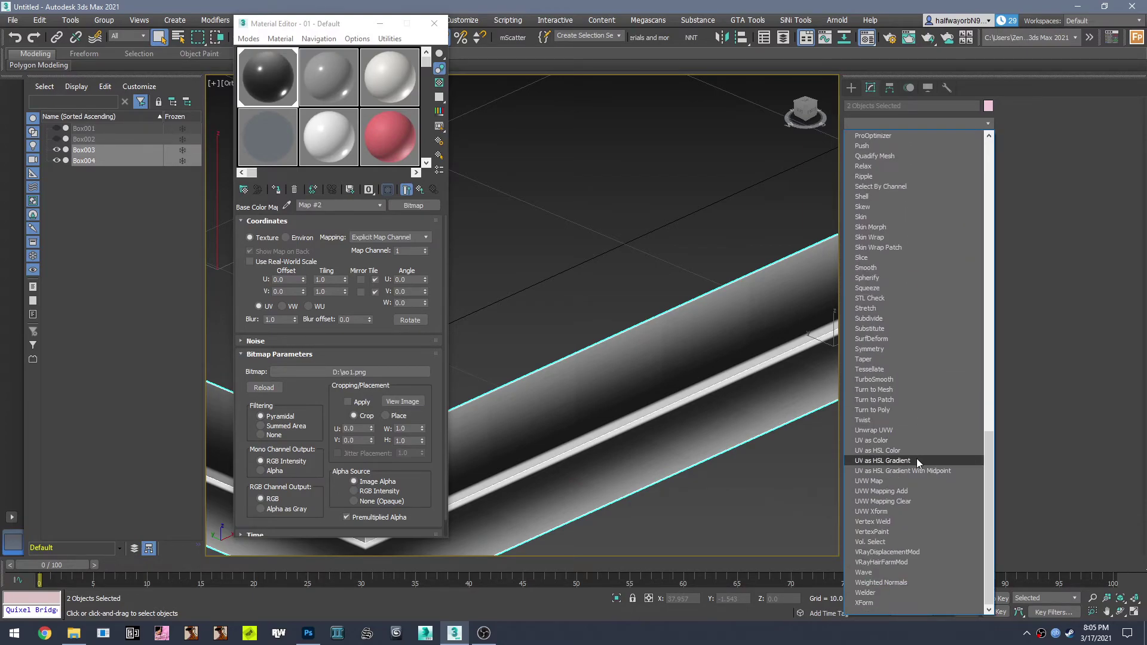
click(877, 430)
click(916, 498)
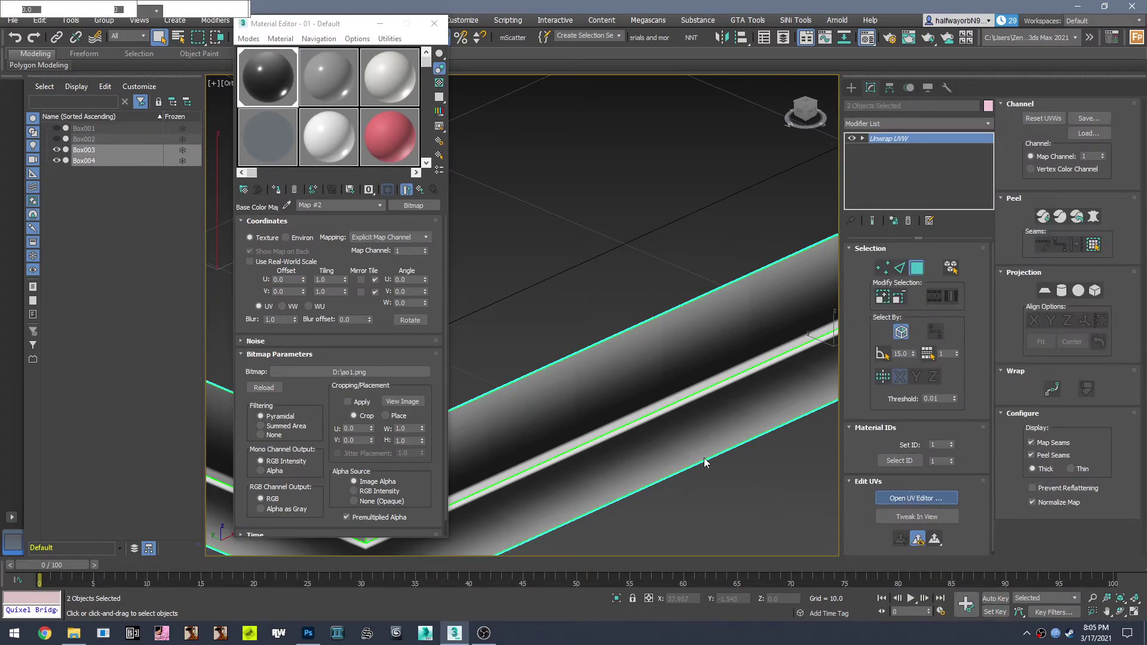
Enable UV element selection and scale one strip's UVs down so its long edges sit slightly inside the texture tile
scroll(199, 303, down, 5)
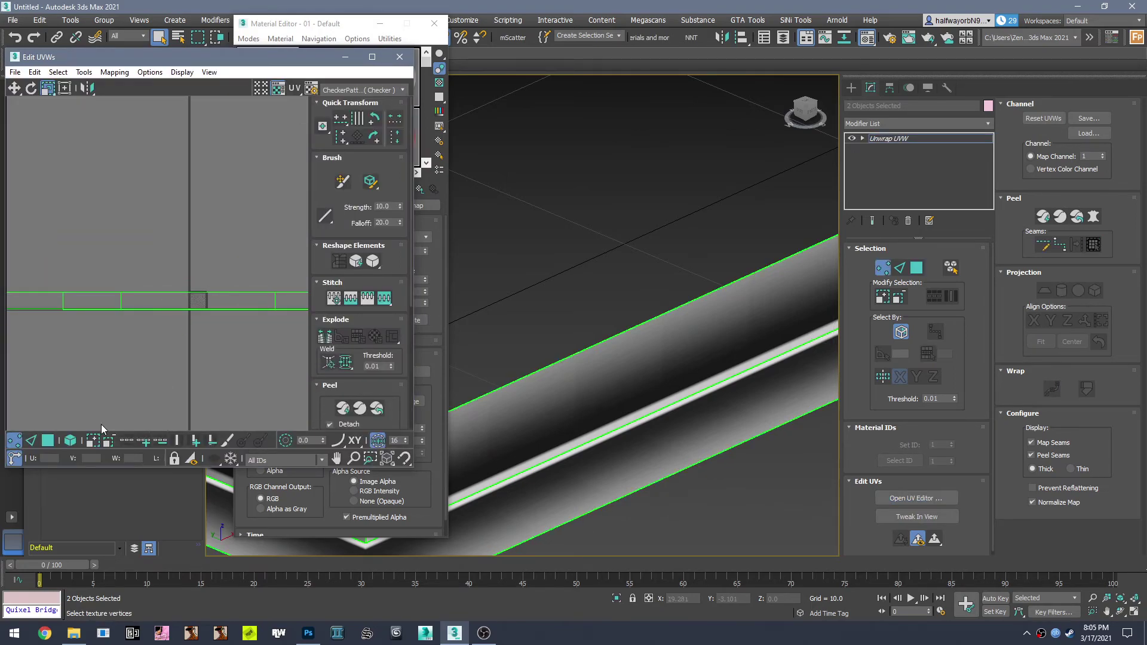
click(71, 440)
scroll(229, 289, up, 5)
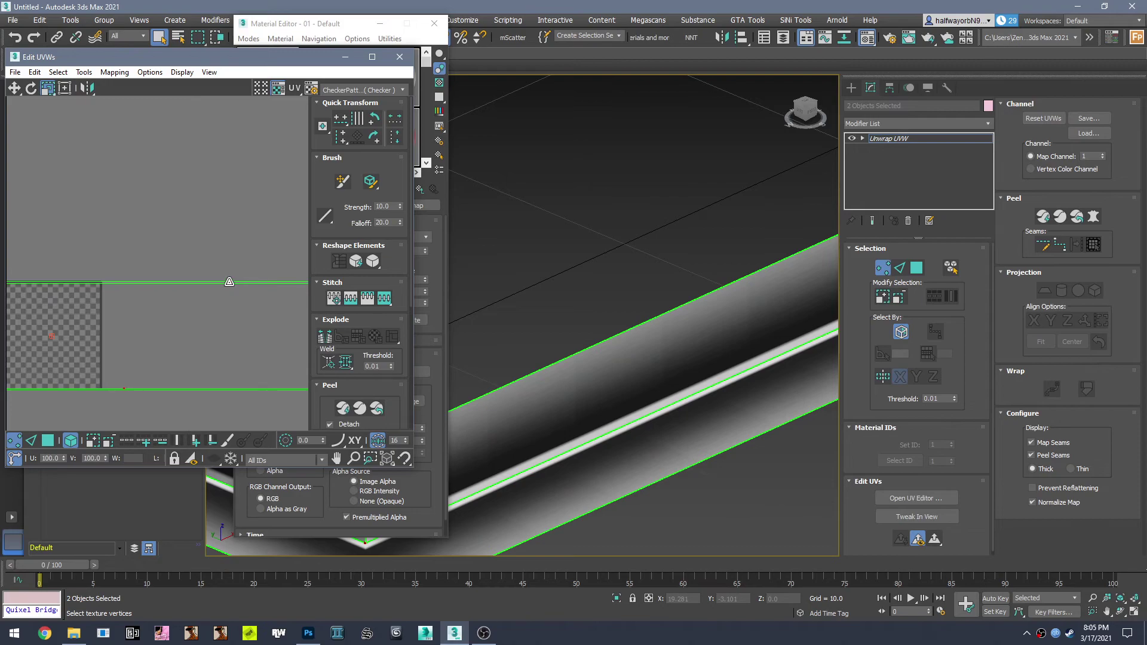
drag(229, 281, 242, 331)
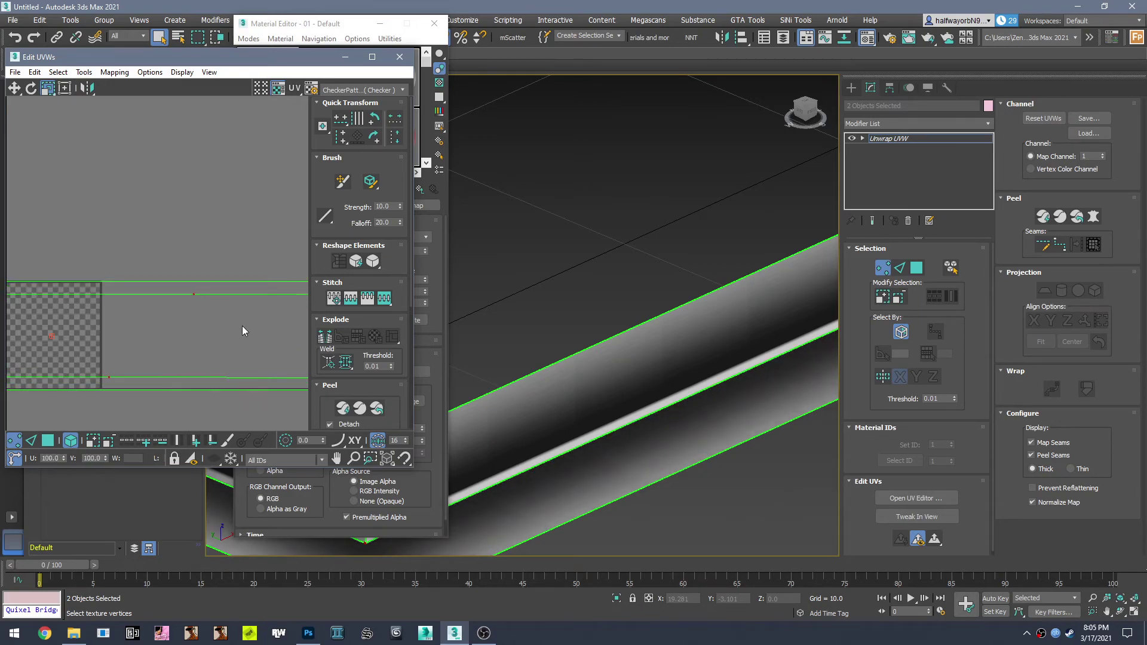
Scale the other strip's UV element down until its height matches the strip already reduced
click(205, 287)
scroll(205, 287, down, 5)
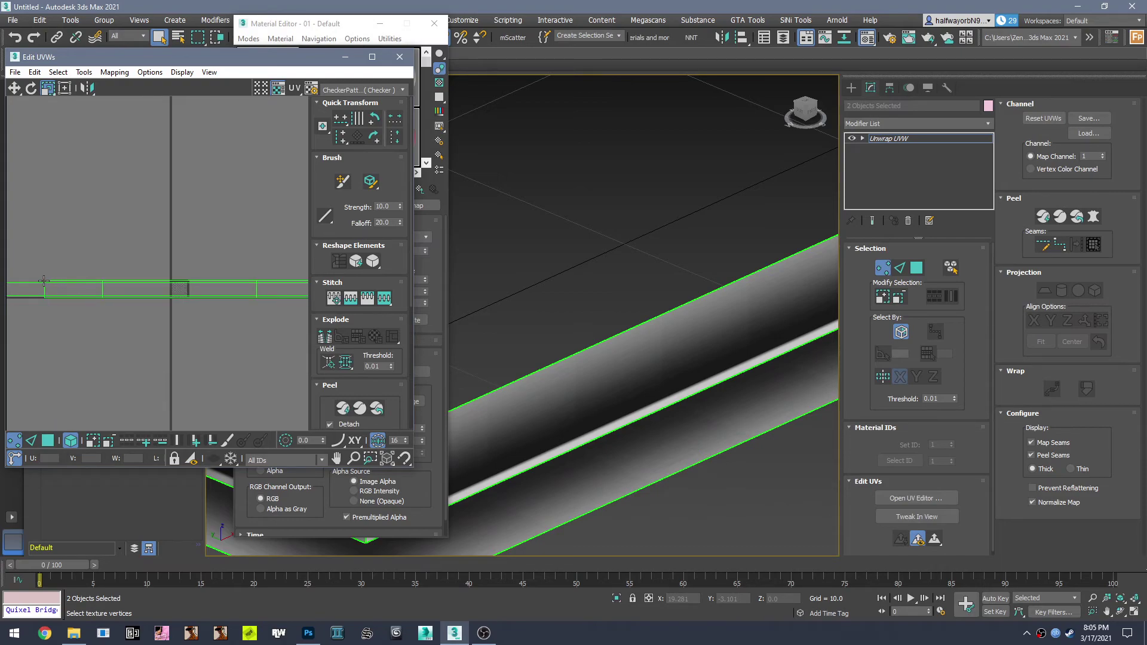
scroll(162, 286, up, 6)
middle_drag(269, 280, 1, 315)
middle_drag(199, 309, 1, 315)
middle_drag(253, 323, 8, 316)
drag(105, 302, 132, 351)
scroll(177, 305, down, 4)
middle_drag(221, 310, 105, 316)
scroll(157, 313, up, 4)
click(186, 309)
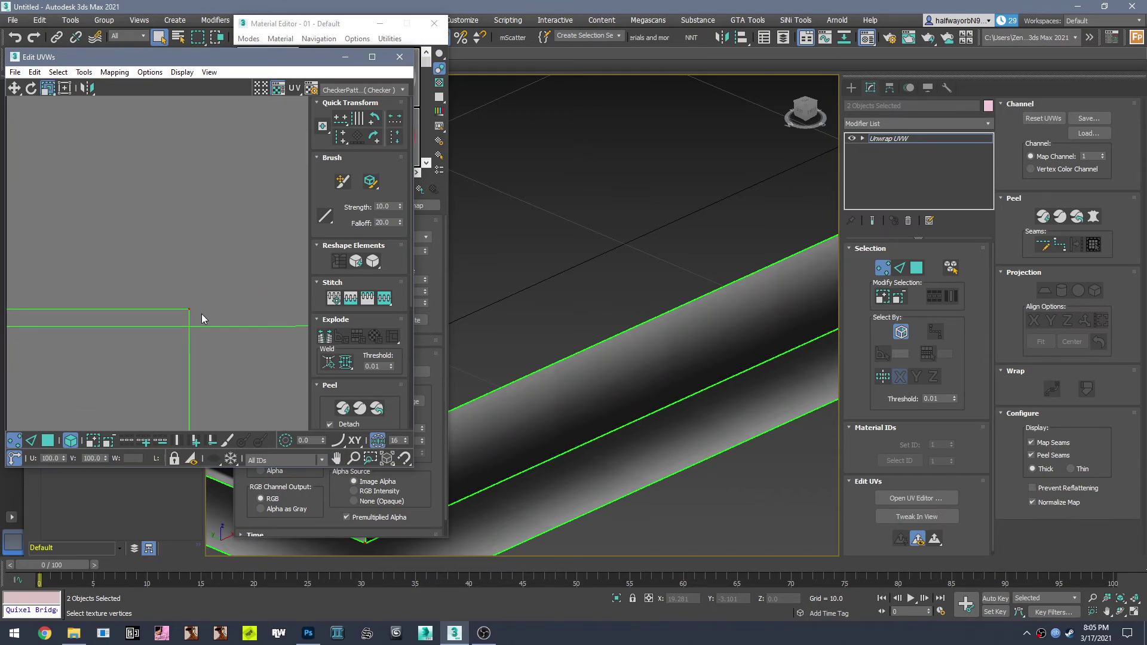
drag(188, 308, 191, 362)
scroll(206, 333, down, 6)
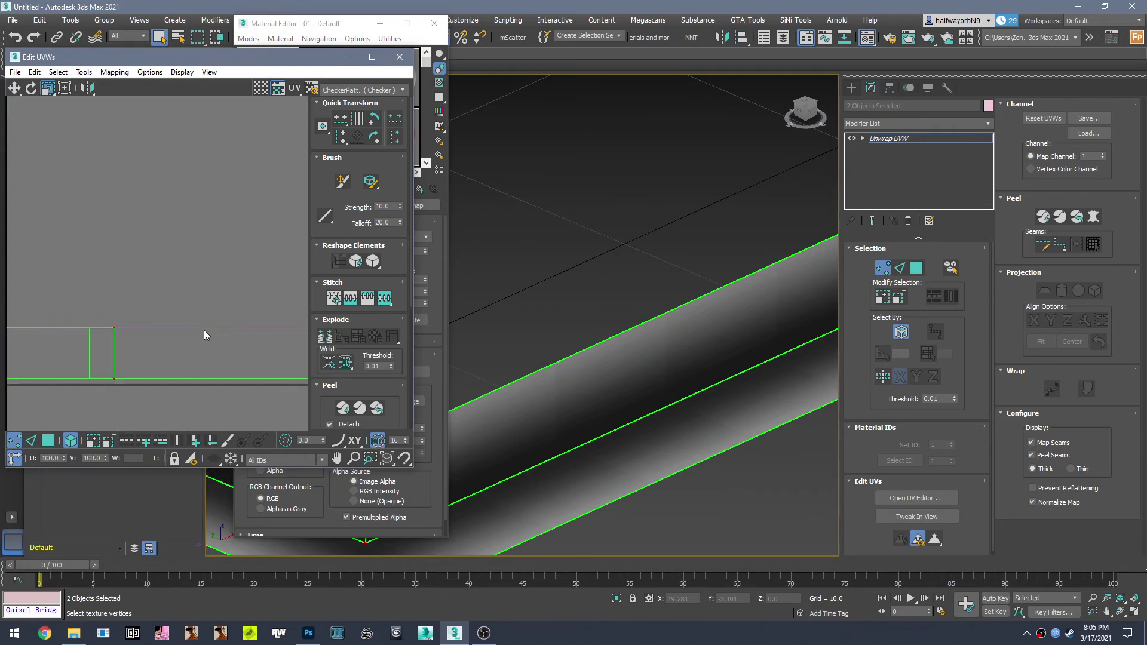
scroll(108, 323, up, 5)
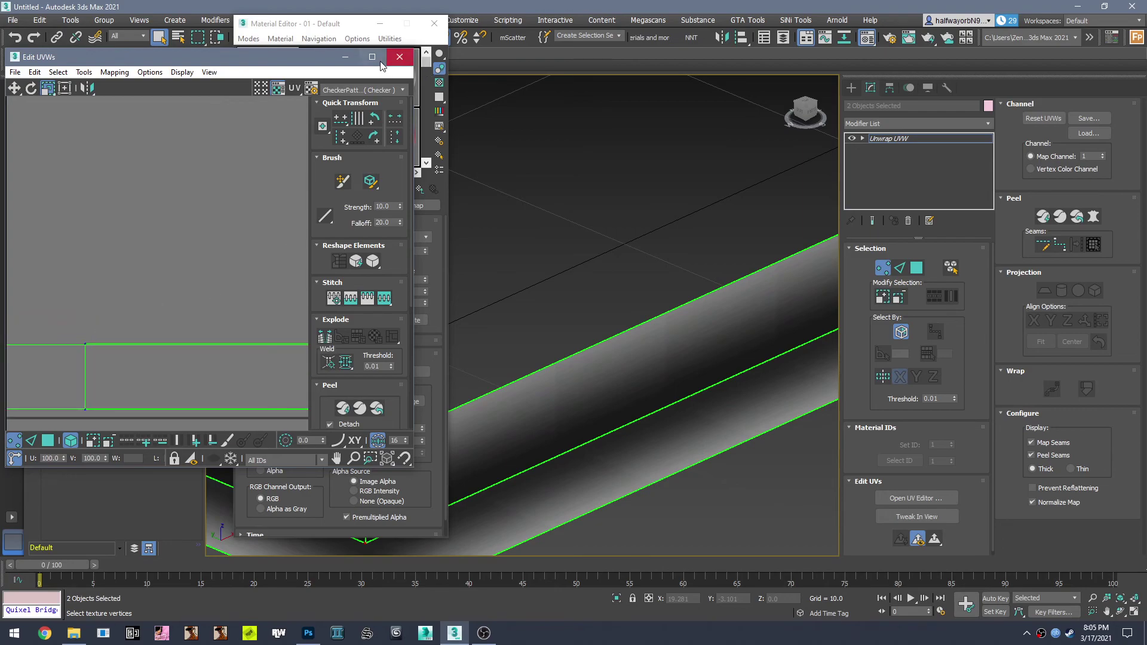
Collapse the whole modifier stack of both strips, close the Material Editor and clear the selection
right_click(860, 140)
click(928, 259)
scroll(610, 322, down, 6)
click(434, 24)
click(415, 374)
Turn off Edged Faces in the viewport and view the textured strips from other angles
alt+middle_drag(415, 375, 333, 85)
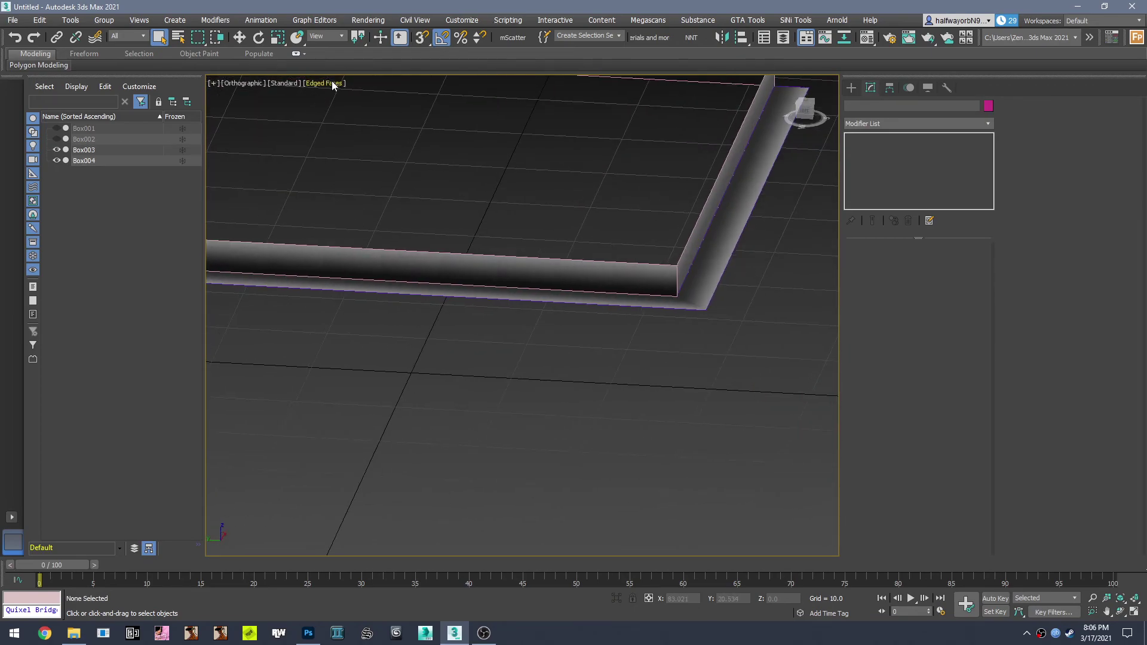
click(332, 84)
click(375, 216)
mouse_move(680, 377)
alt+middle_down()
mouse_move(624, 367)
mouse_move(529, 386)
mouse_move(604, 353)
mouse_move(665, 358)
mouse_move(503, 338)
mouse_move(399, 351)
mouse_move(479, 361)
mouse_move(552, 332)
mouse_move(375, 349)
alt+middle_up()
scroll(503, 338, down, 8)
scroll(540, 336, up, 2)
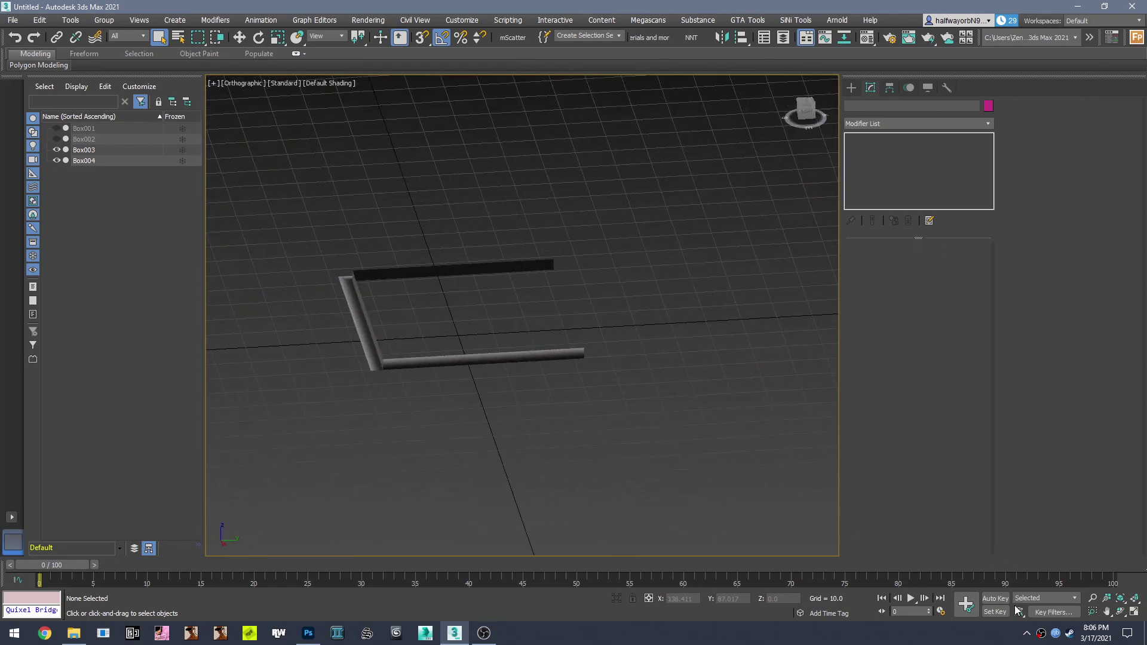